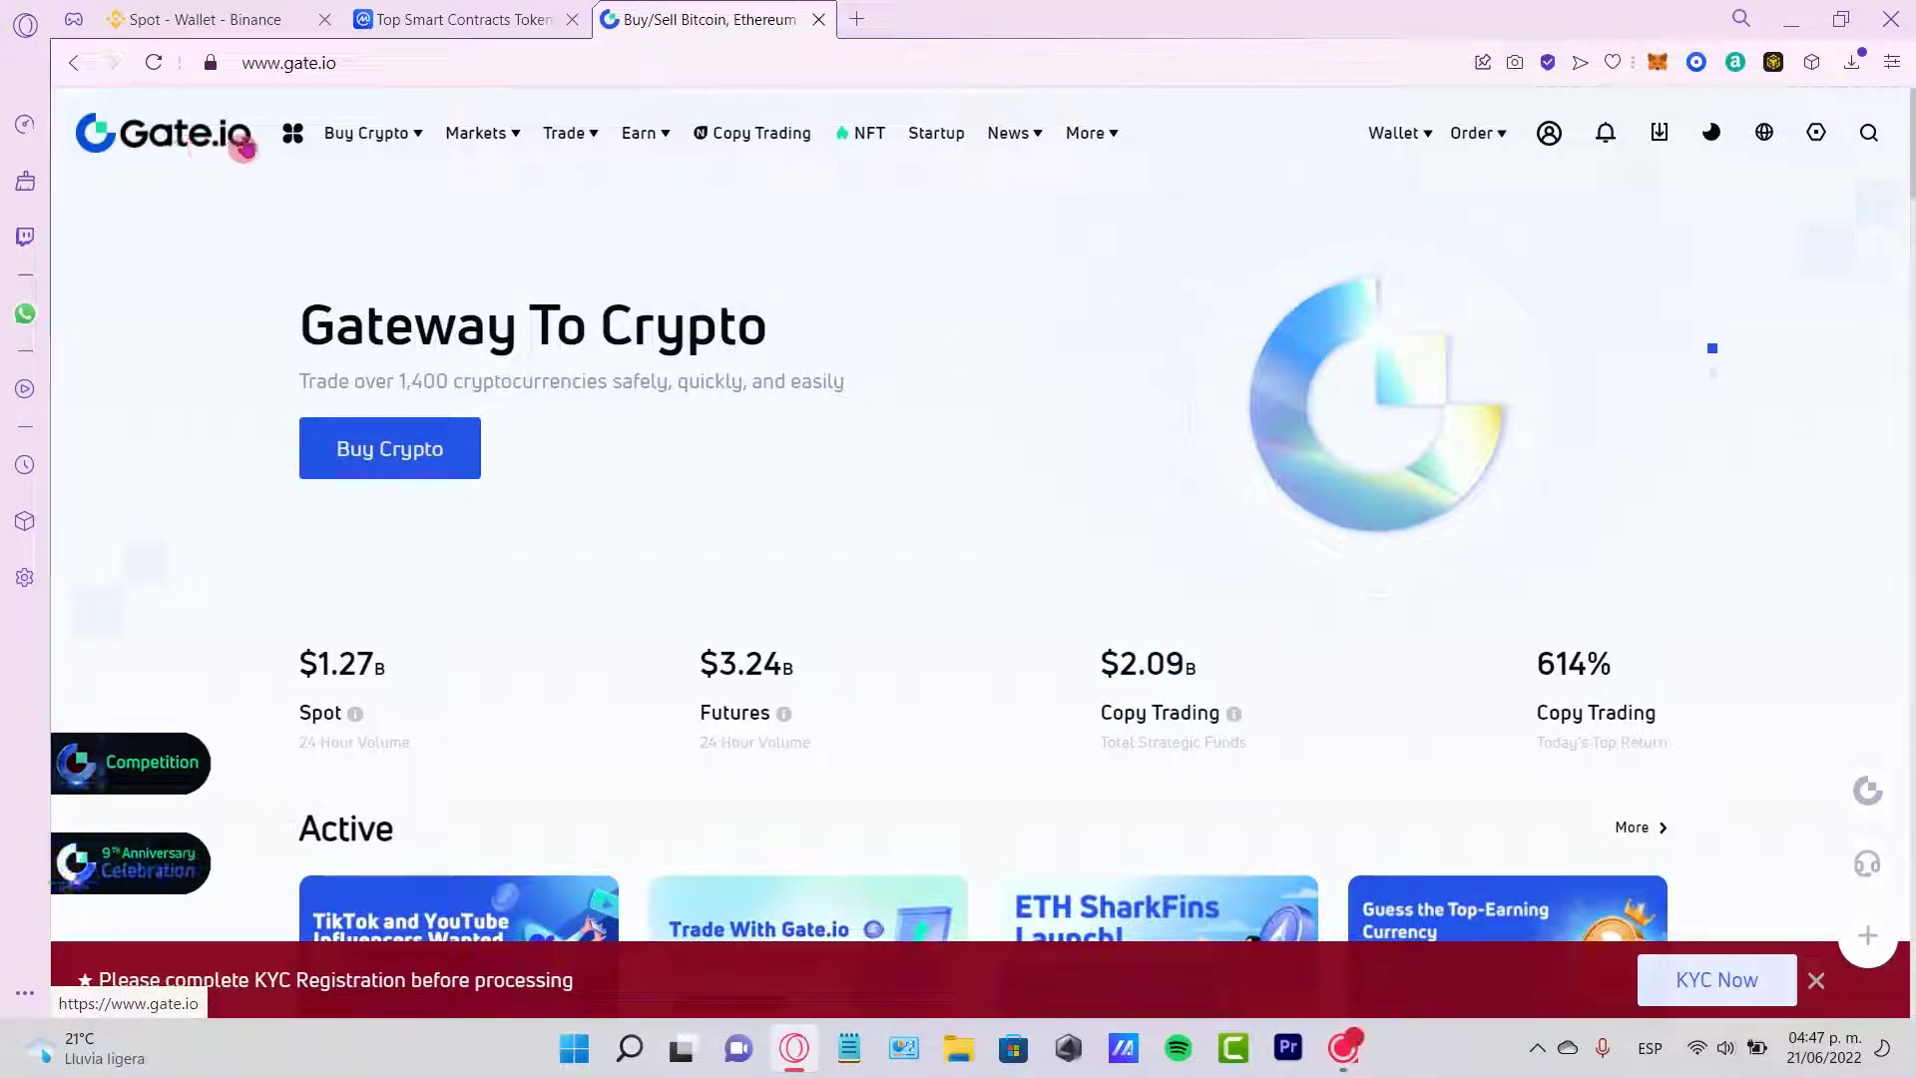
mouse_move(1387, 121)
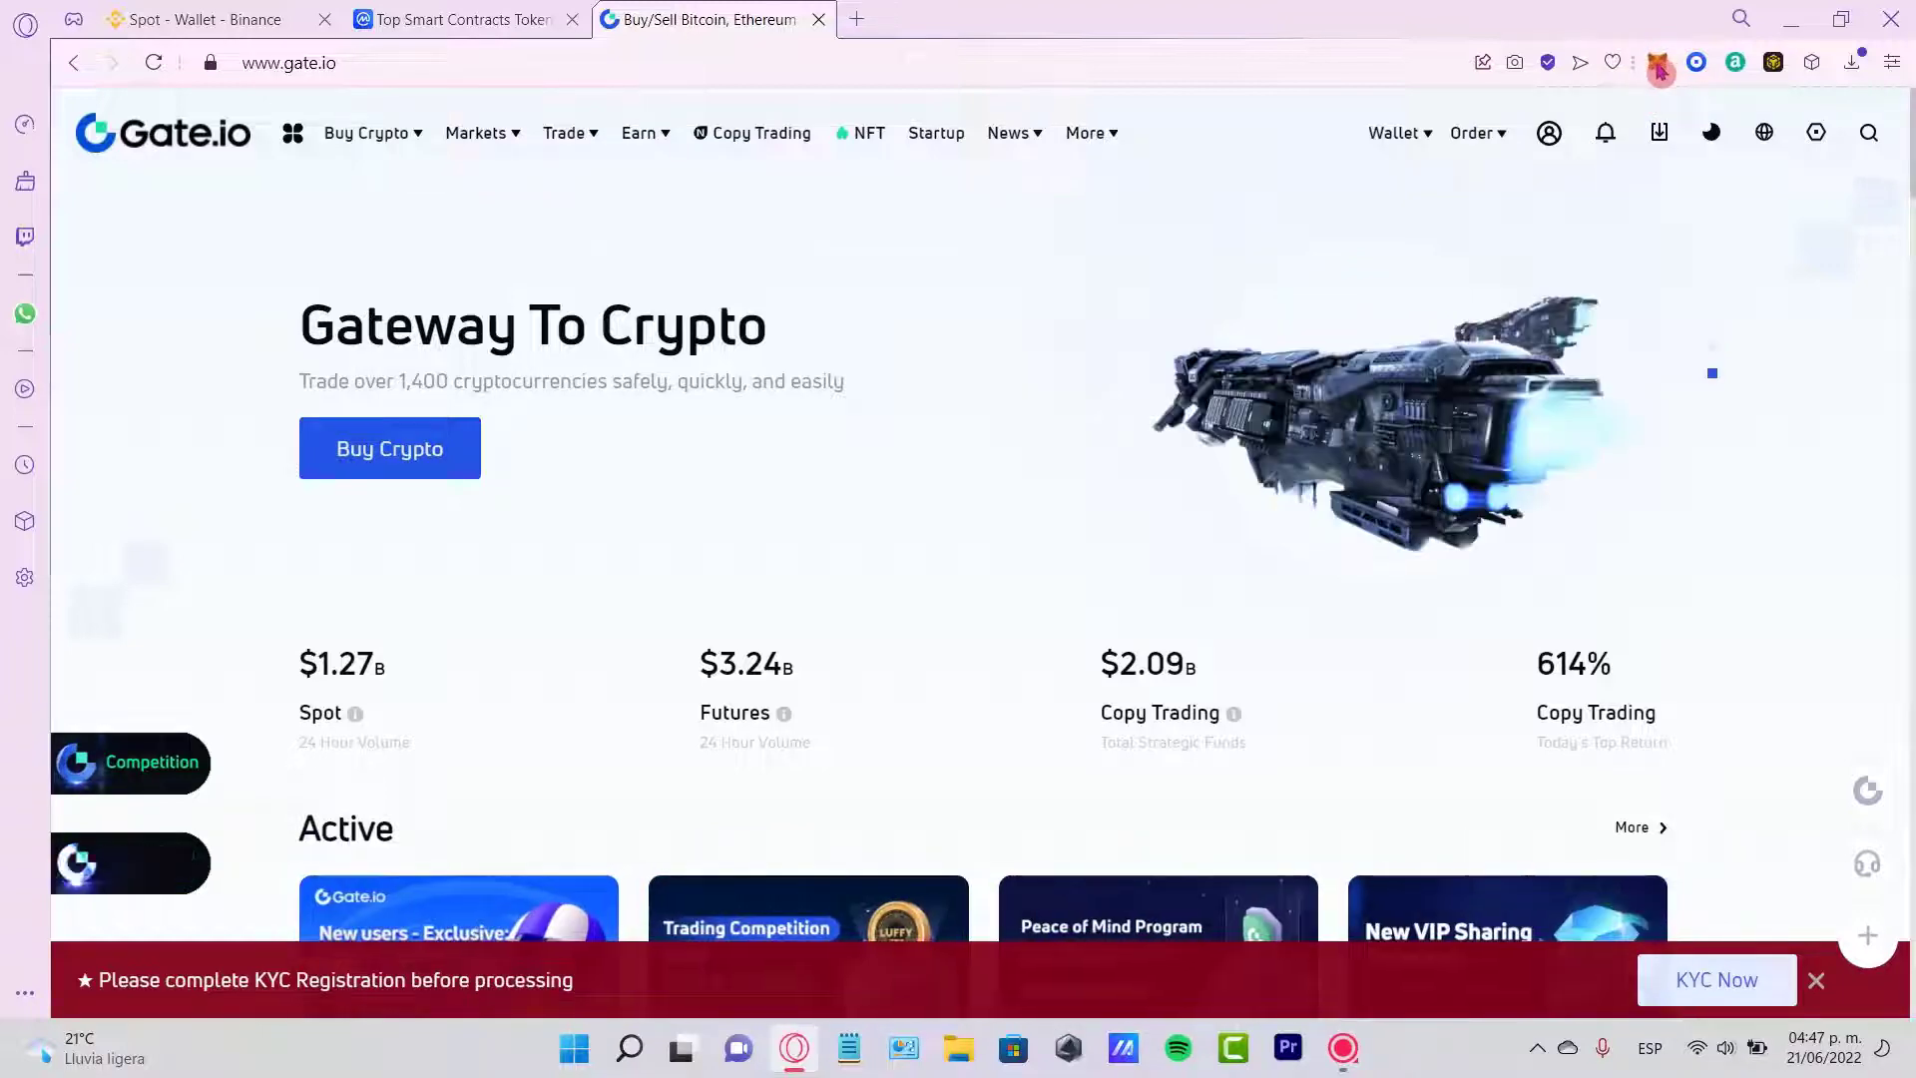
click(1660, 66)
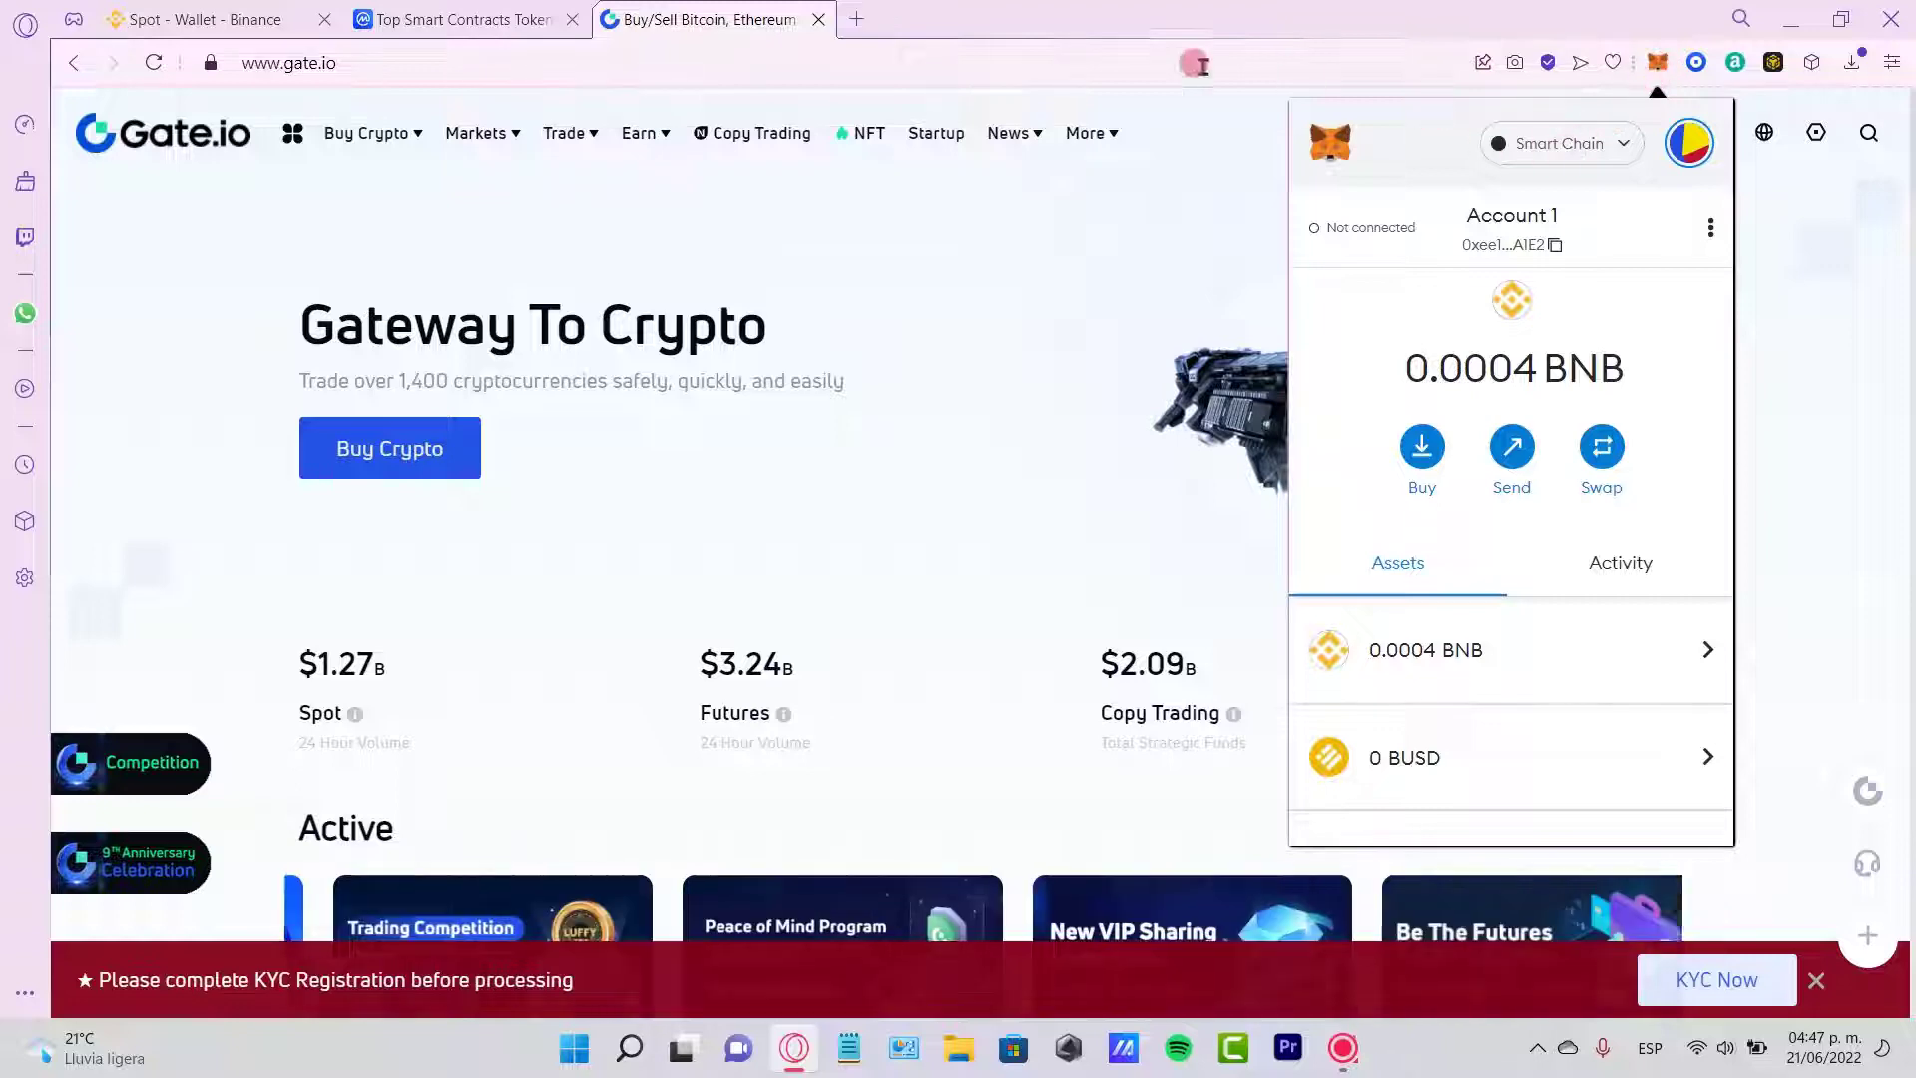
mouse_move(1212, 155)
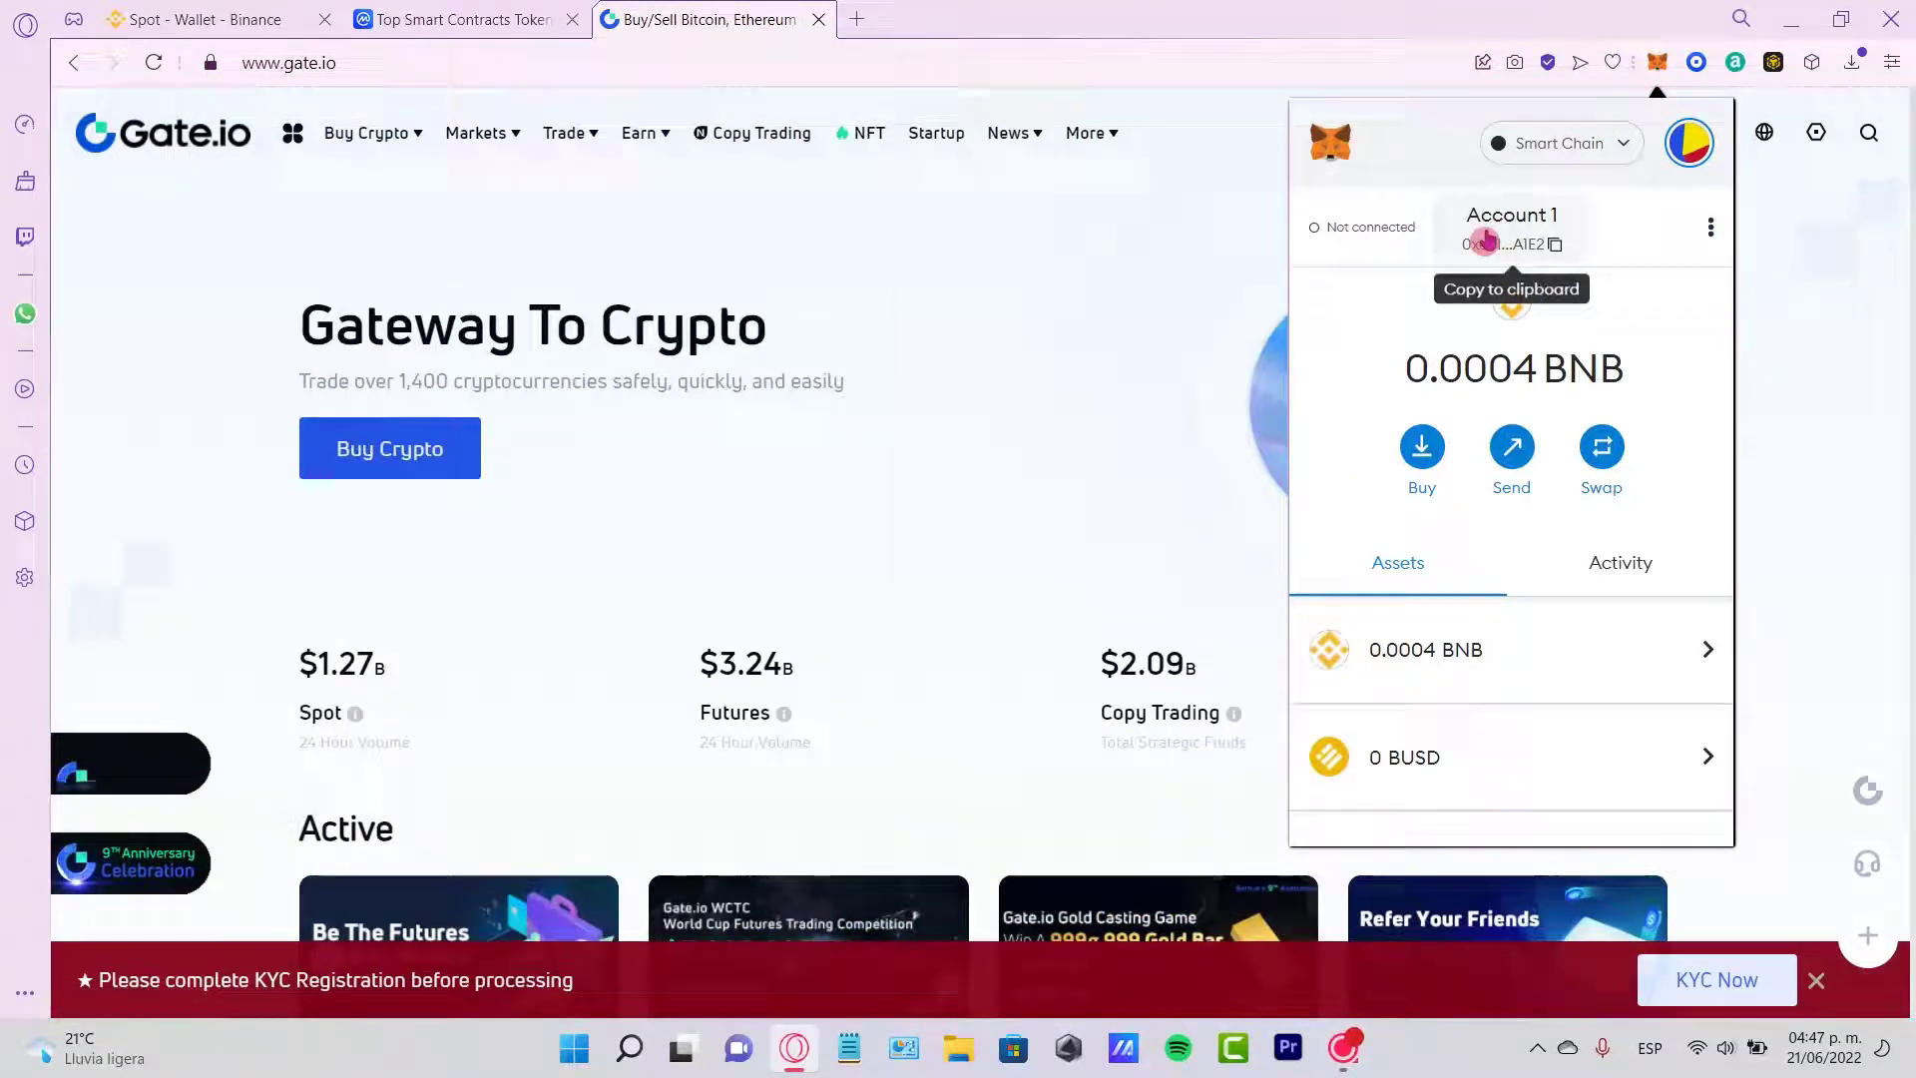
click(1711, 227)
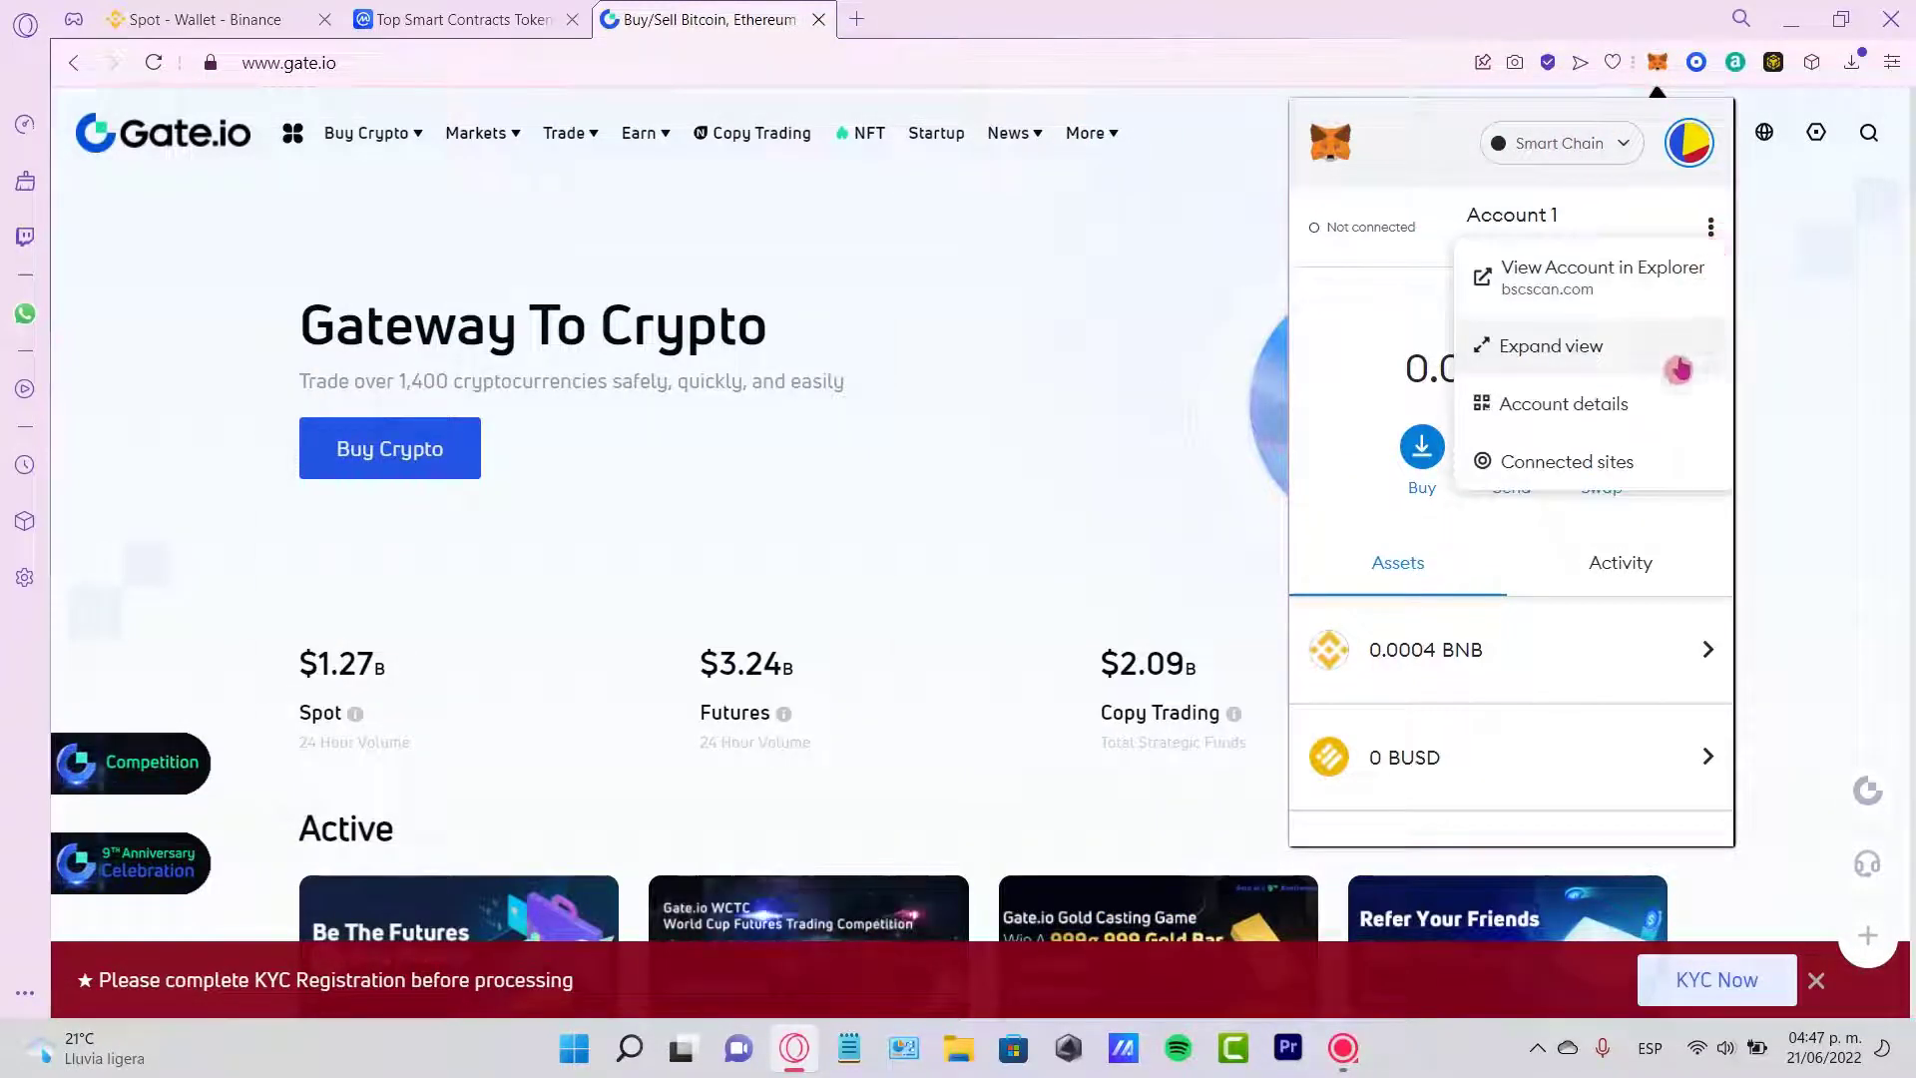
click(1633, 464)
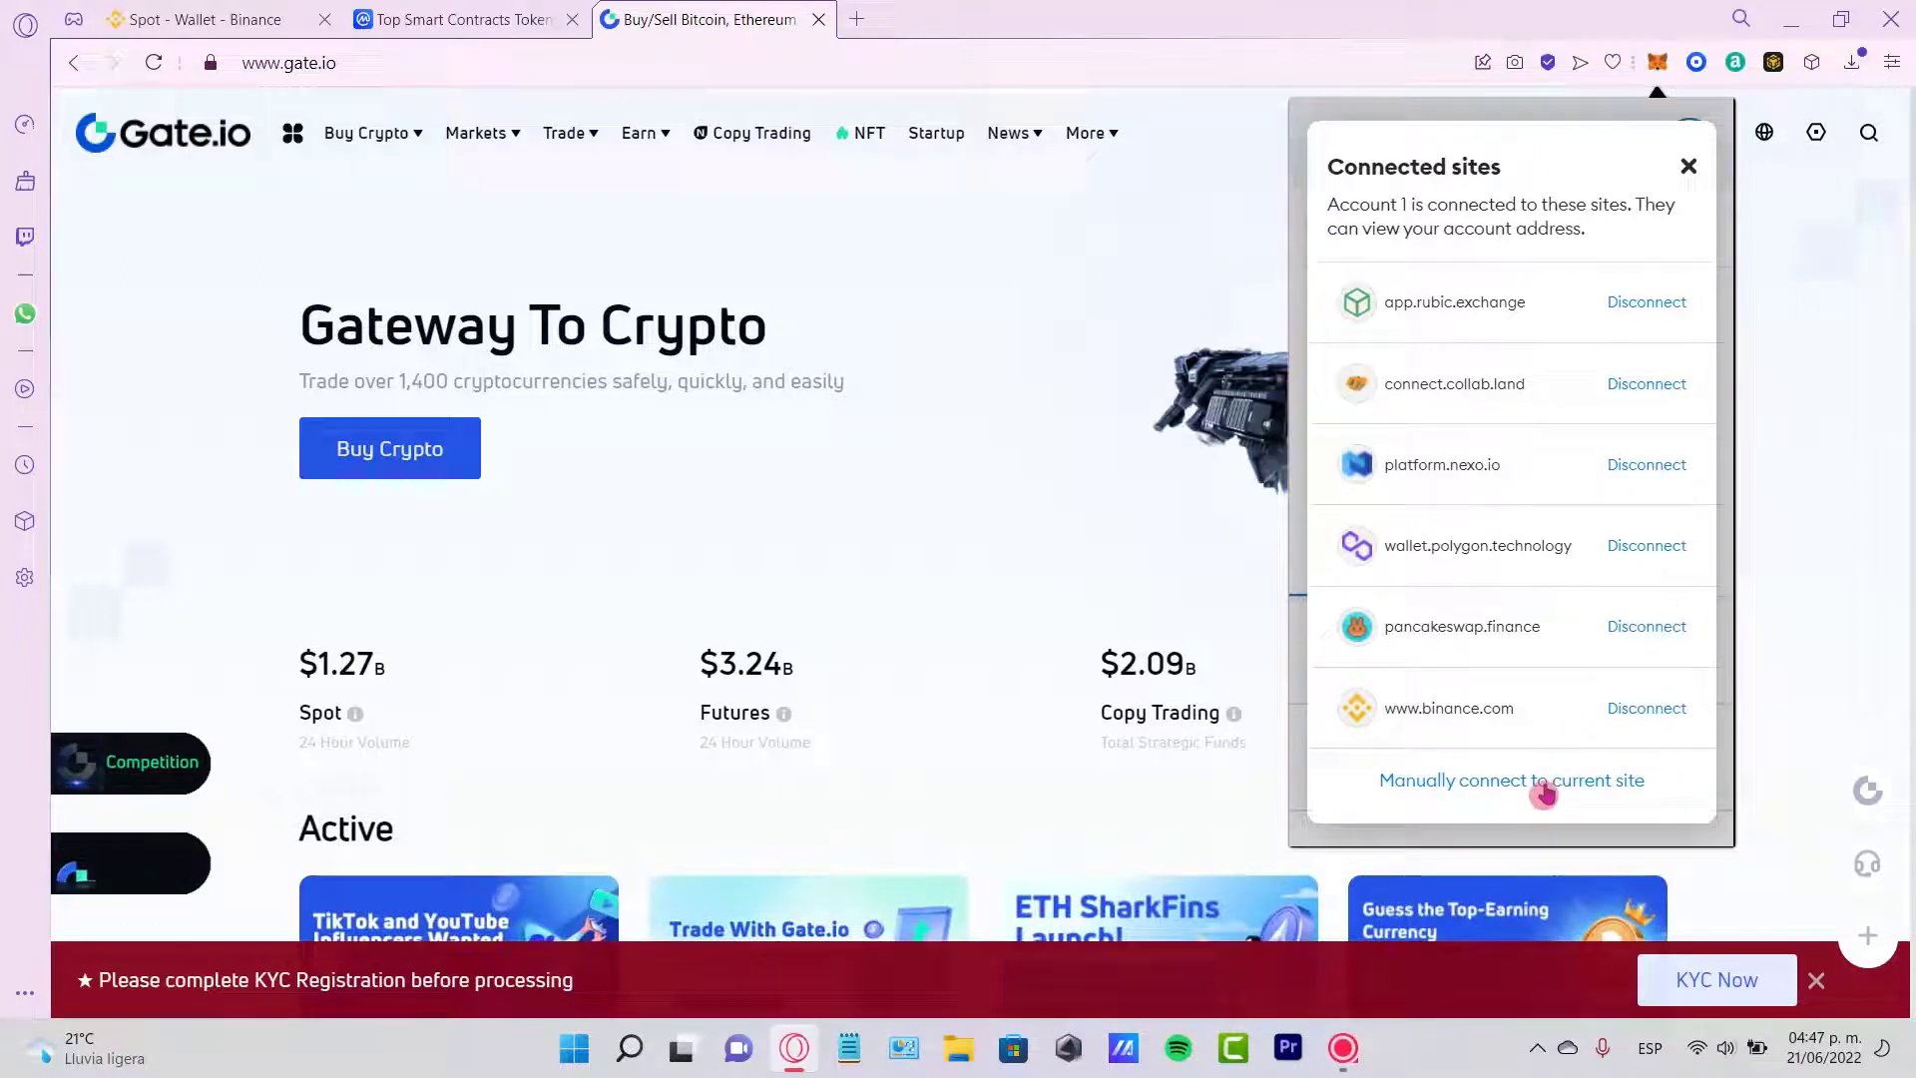
click(1582, 784)
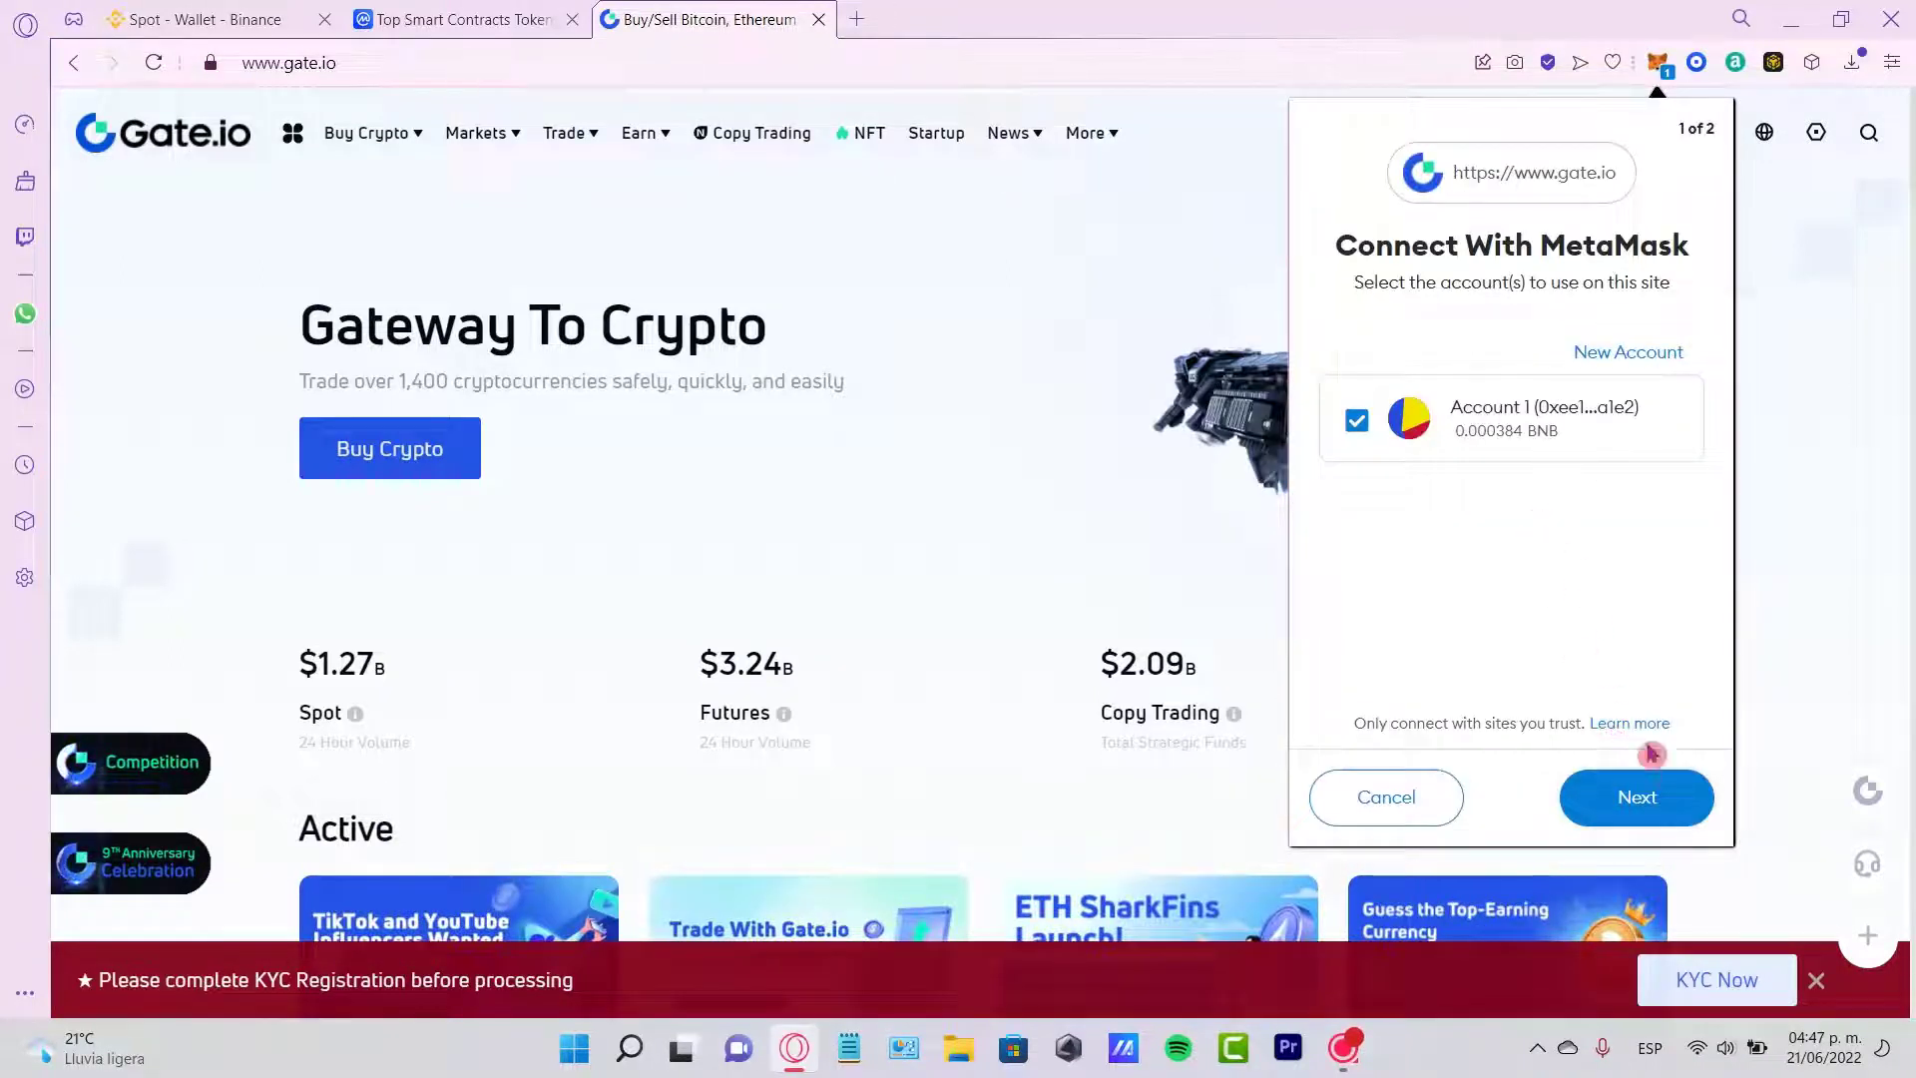
click(1642, 793)
click(1682, 801)
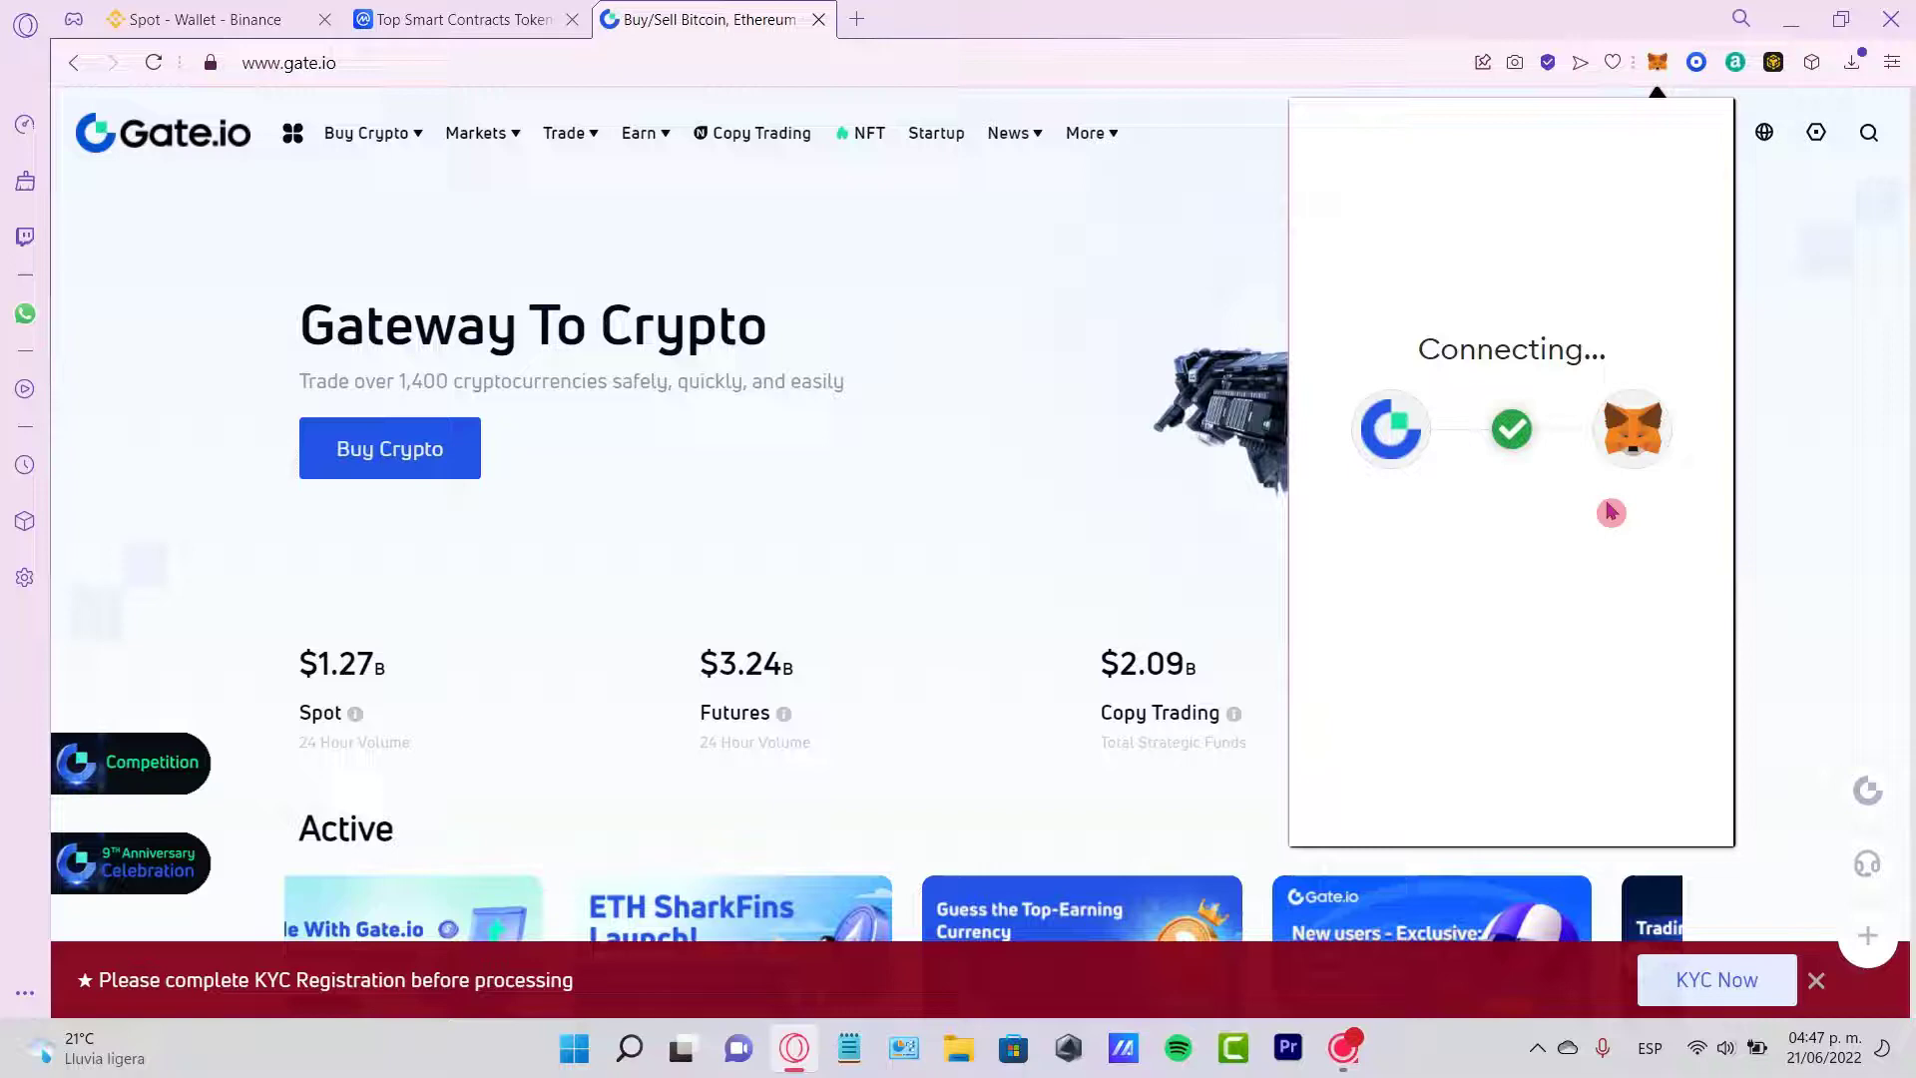
Check which accounts are connected to gate.io and close the wallet popup
click(1355, 240)
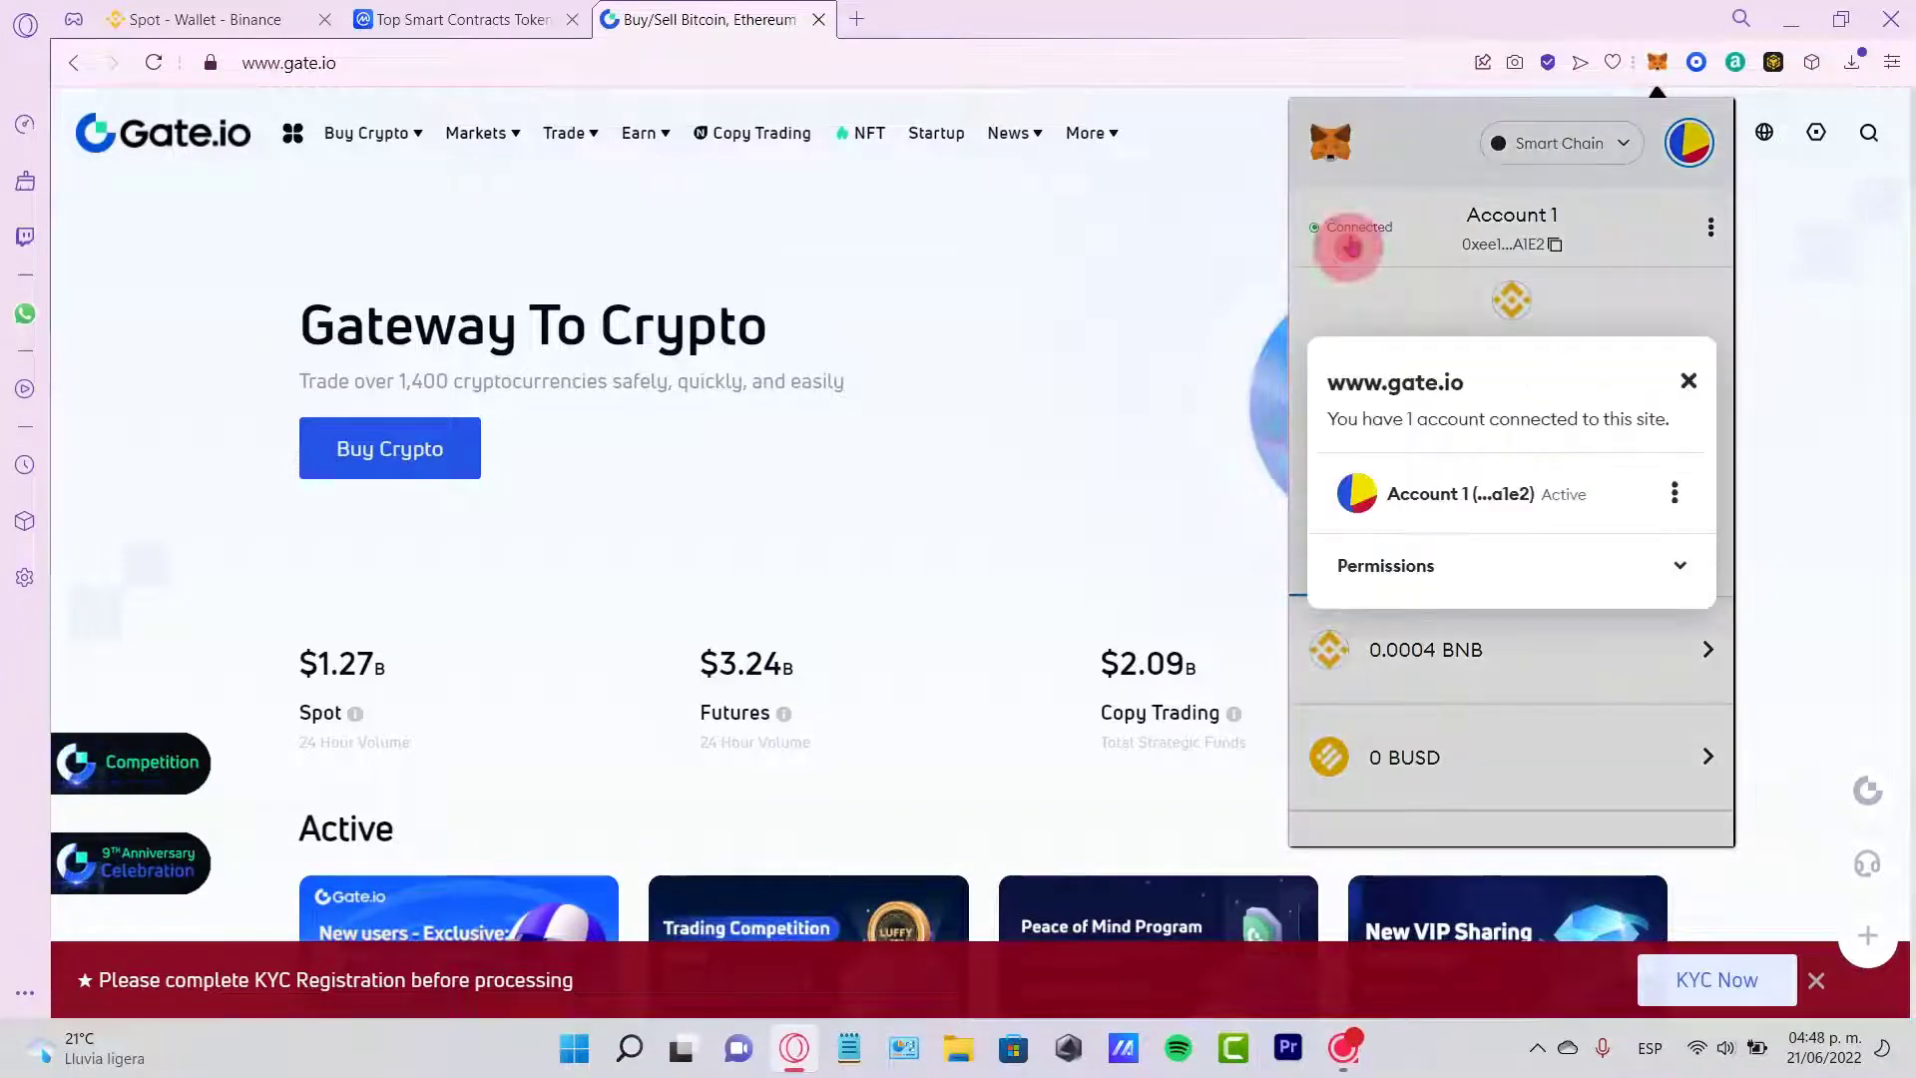
click(1688, 383)
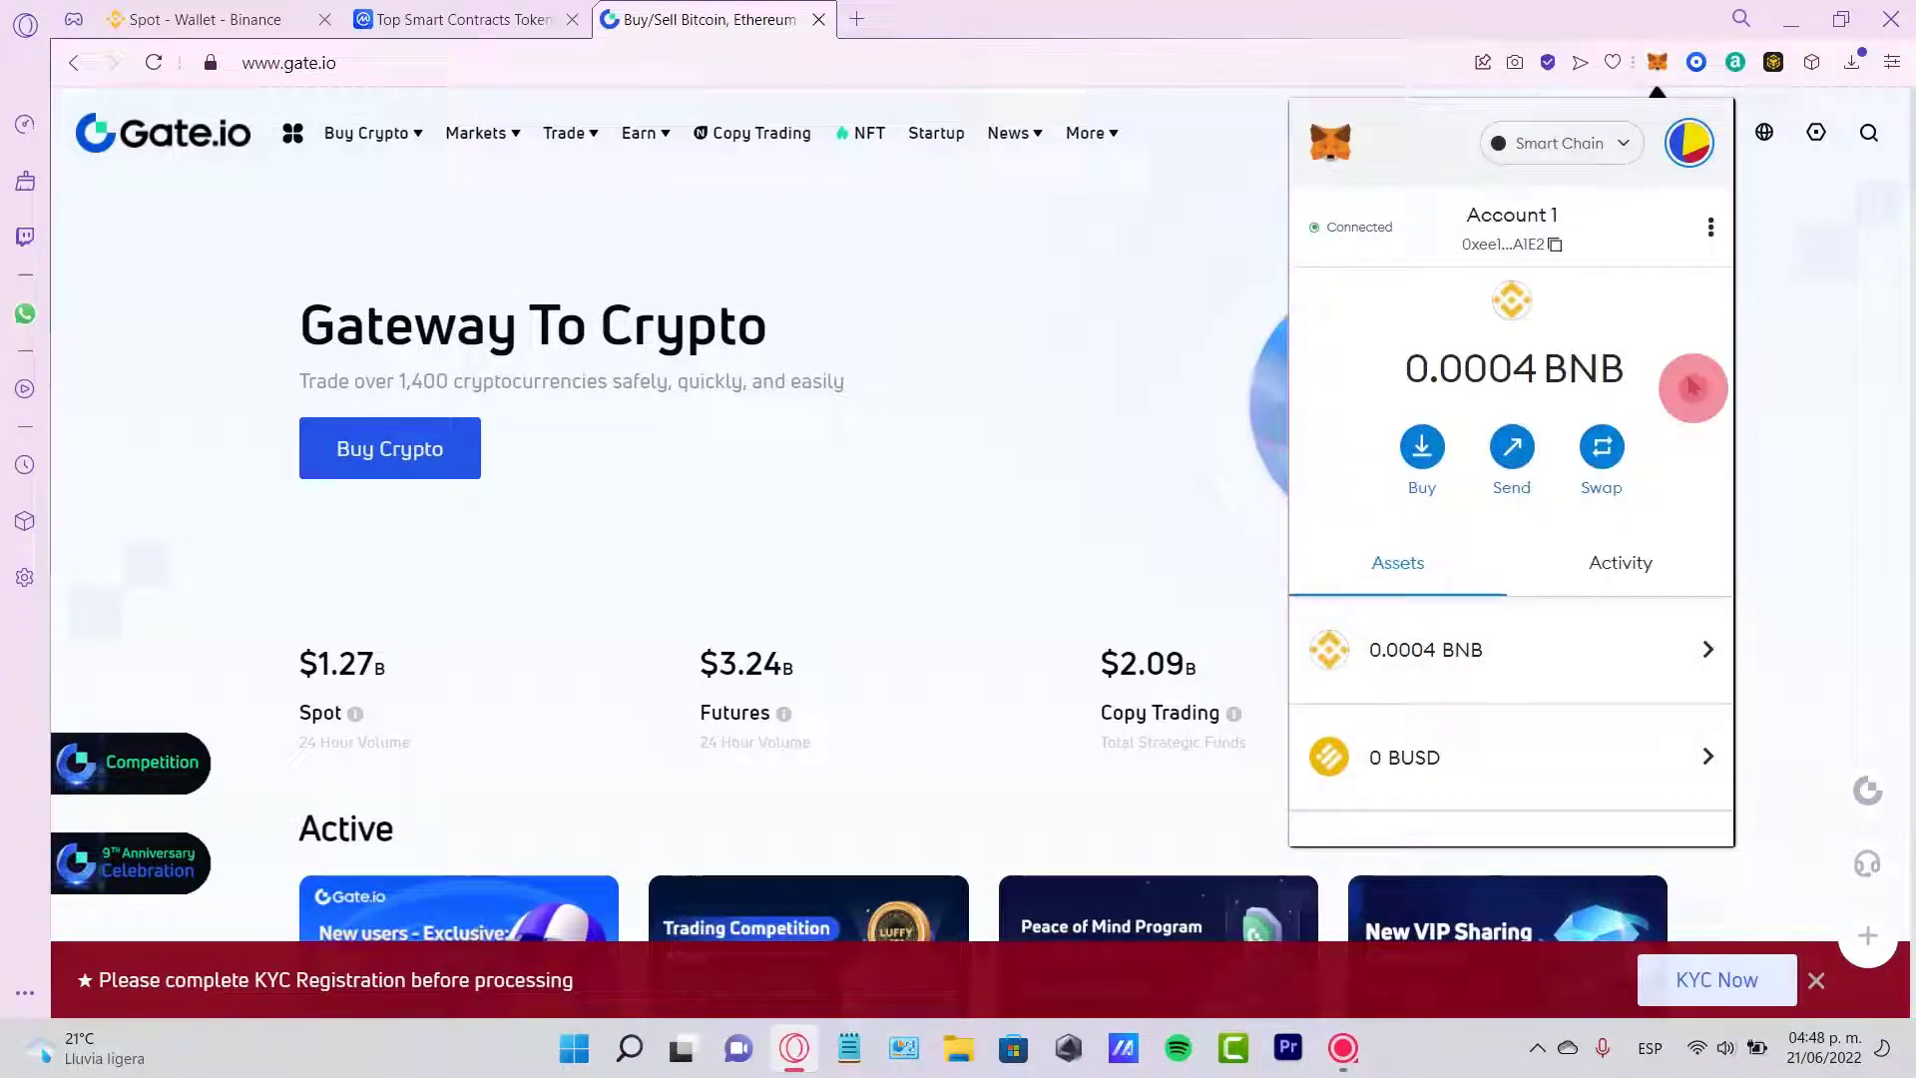
click(1242, 142)
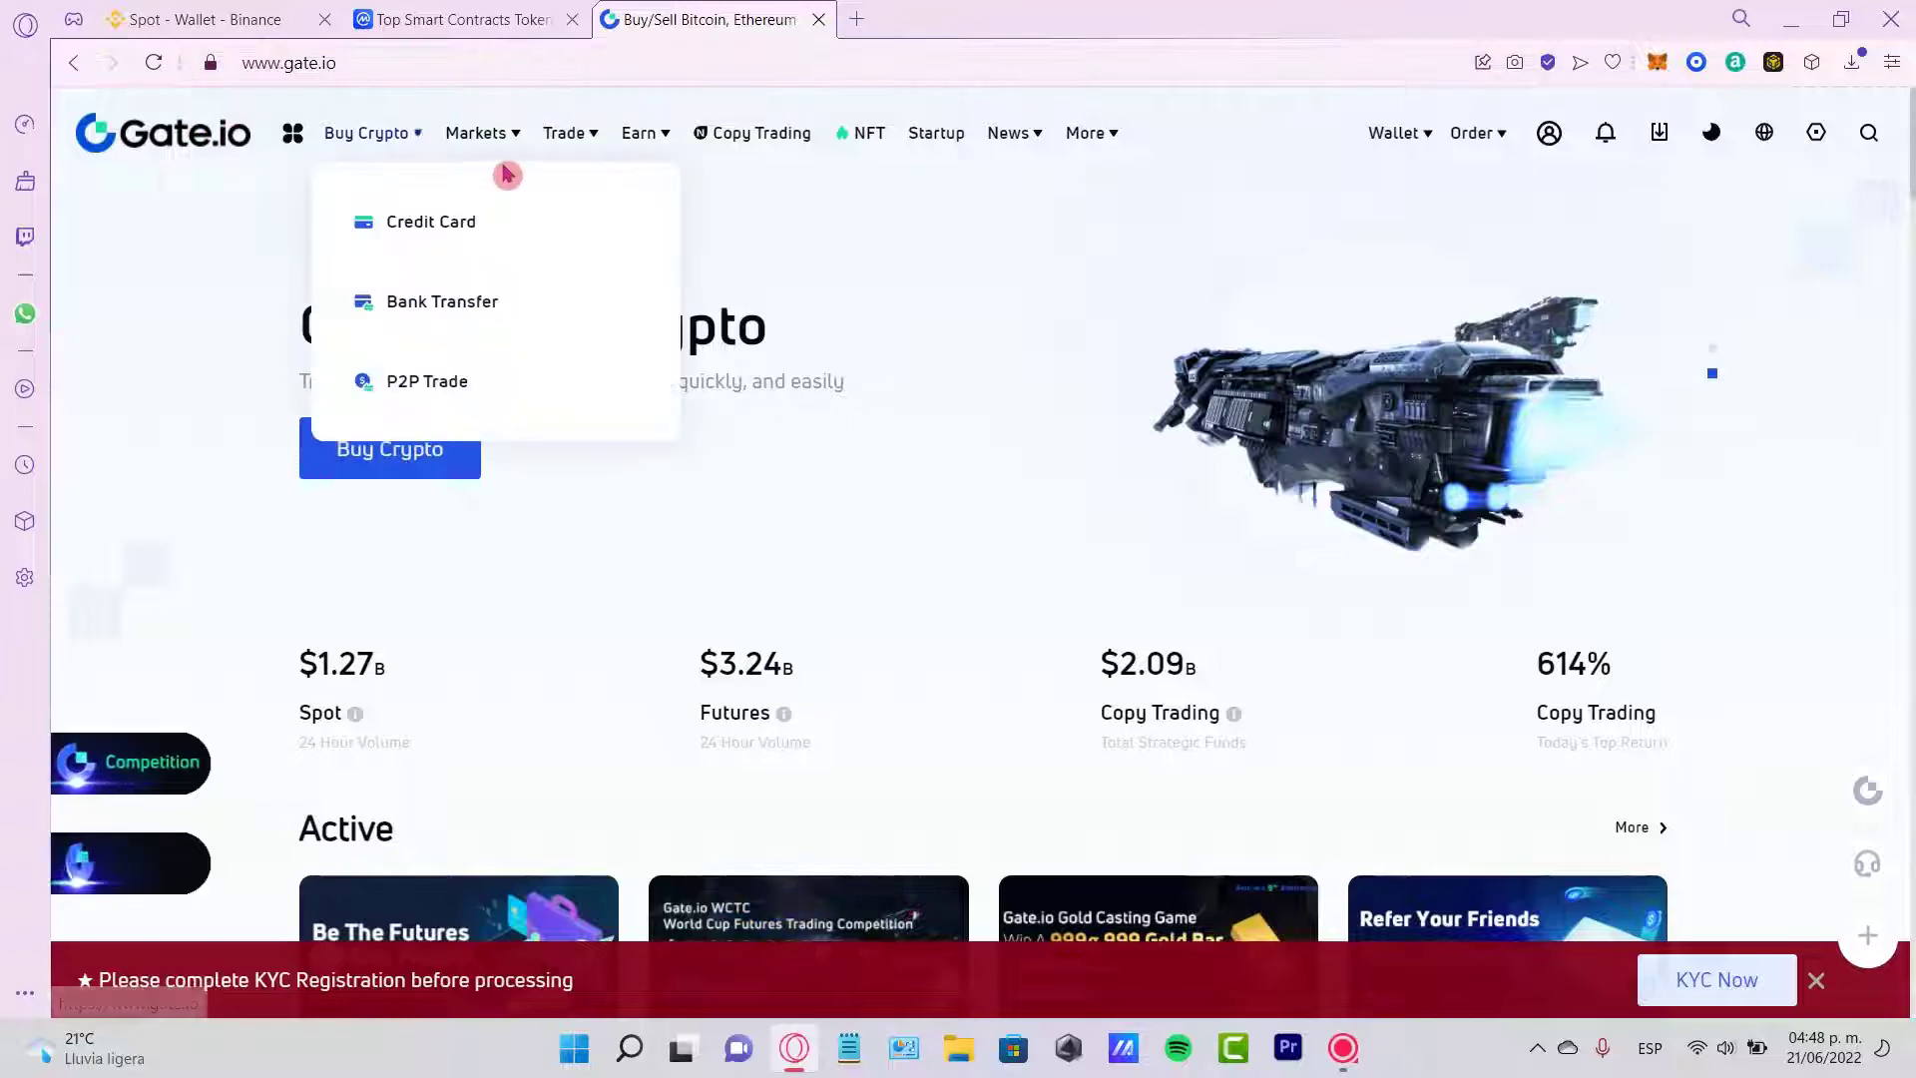
Open Gate.io's Funds Overview and scroll to the 0.31 USD Spot Account balance
mouse_move(1386, 150)
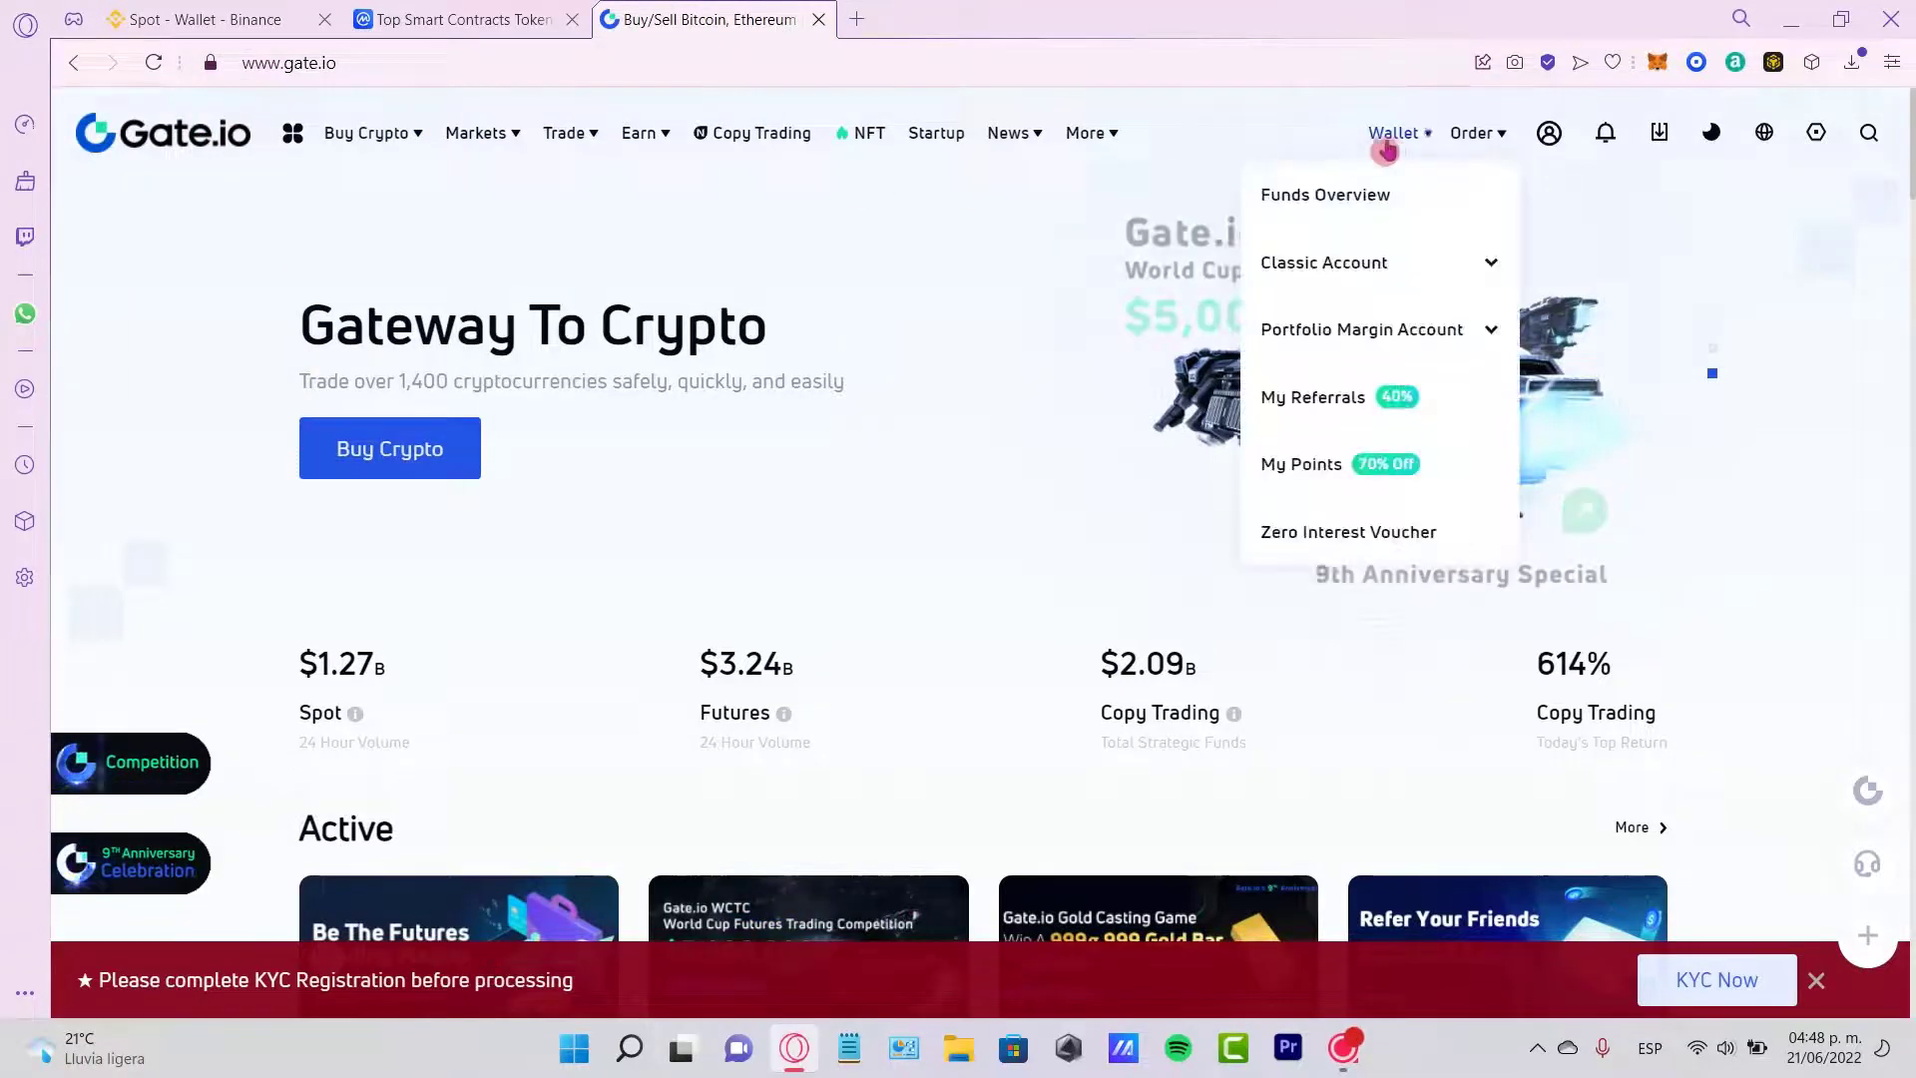
click(1387, 202)
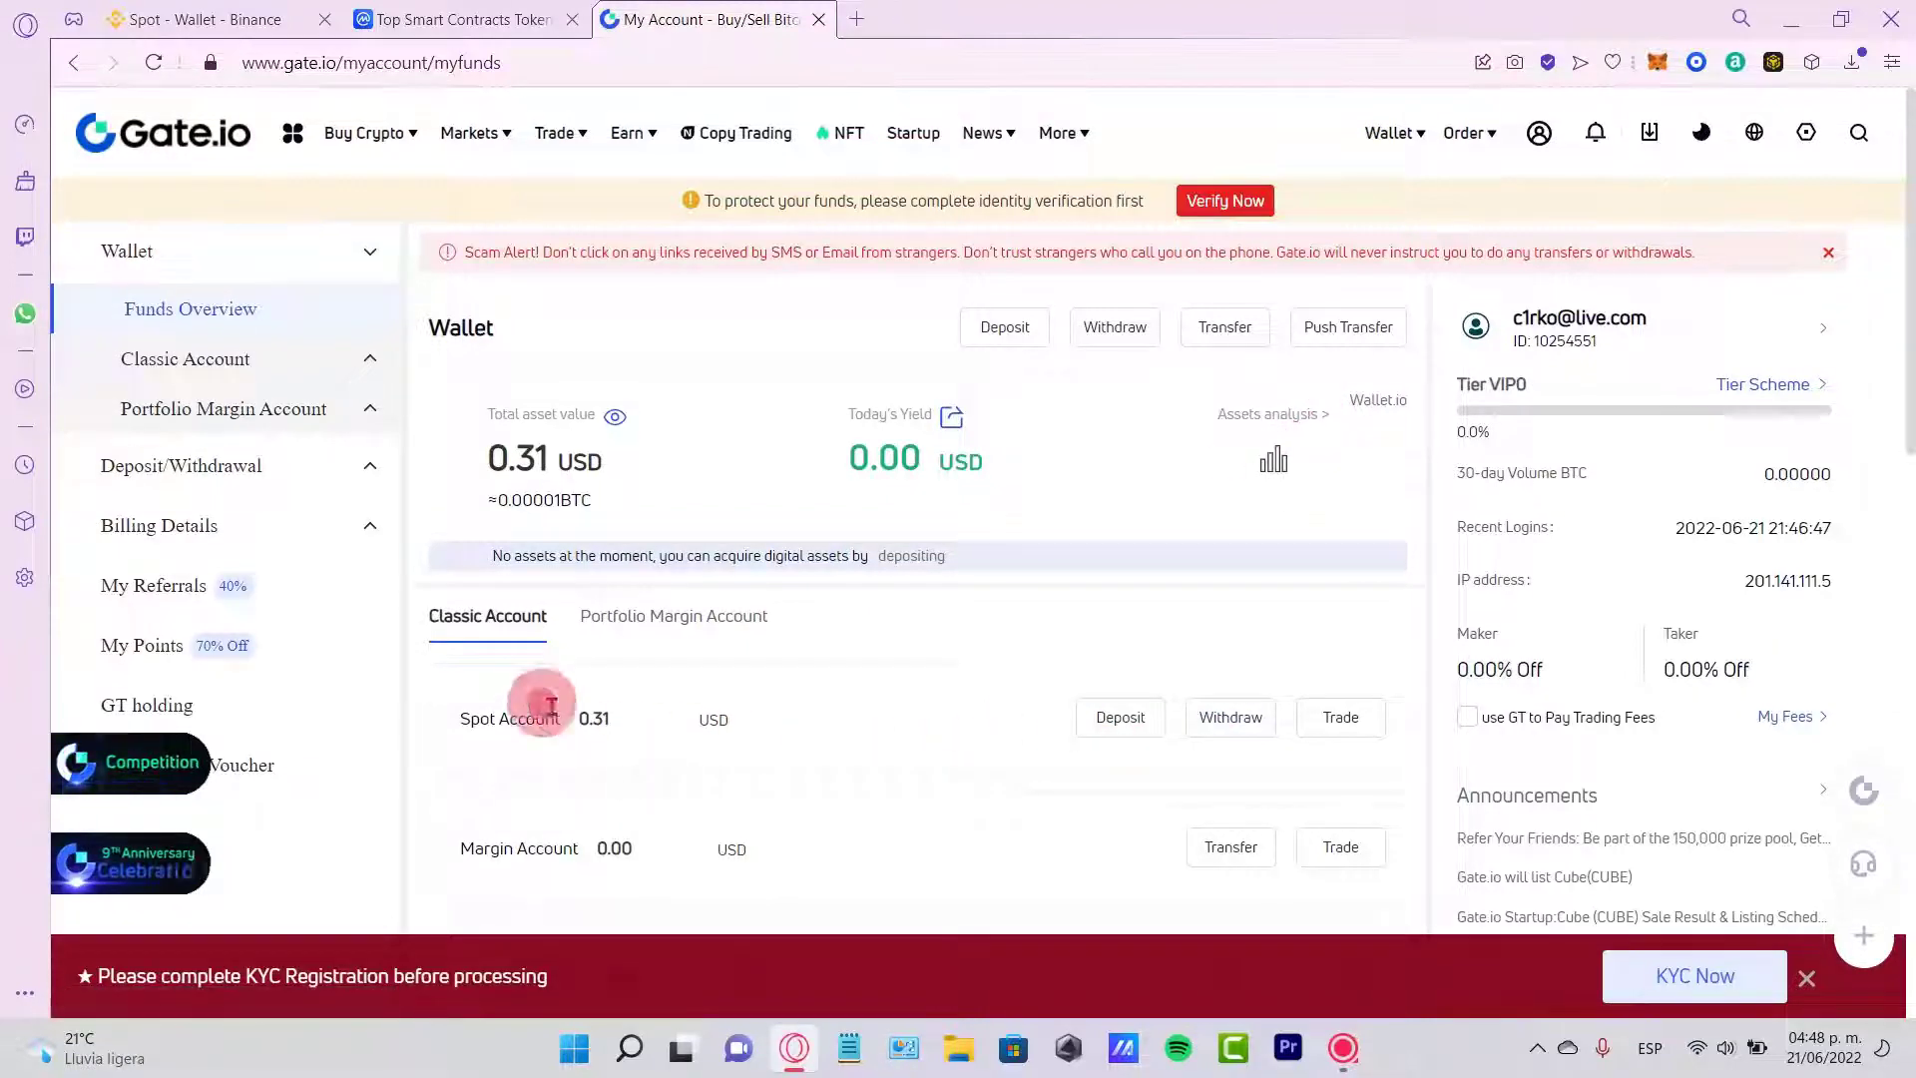
scroll(878, 719, down, 4)
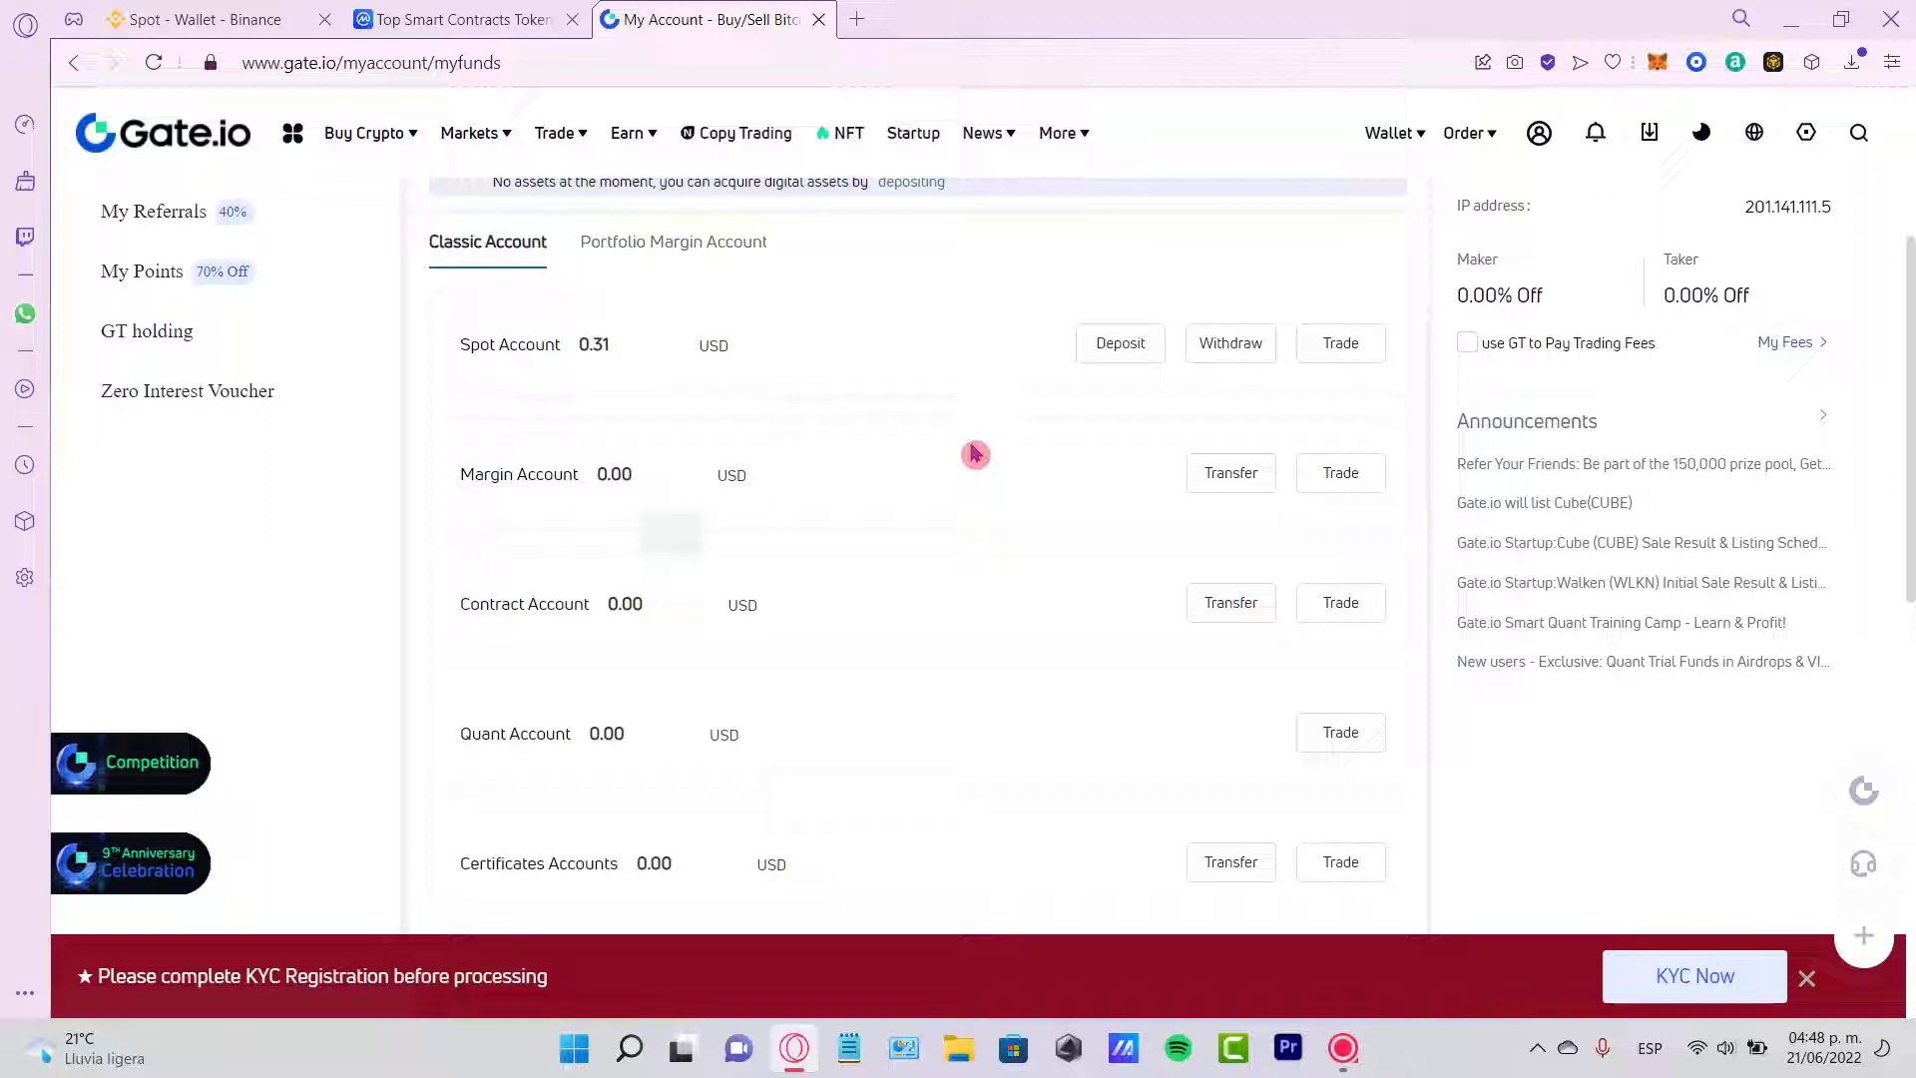
Start a Spot Account withdrawal, dismiss the KYC banner, and choose AVAX on the AVAX chain
click(1232, 357)
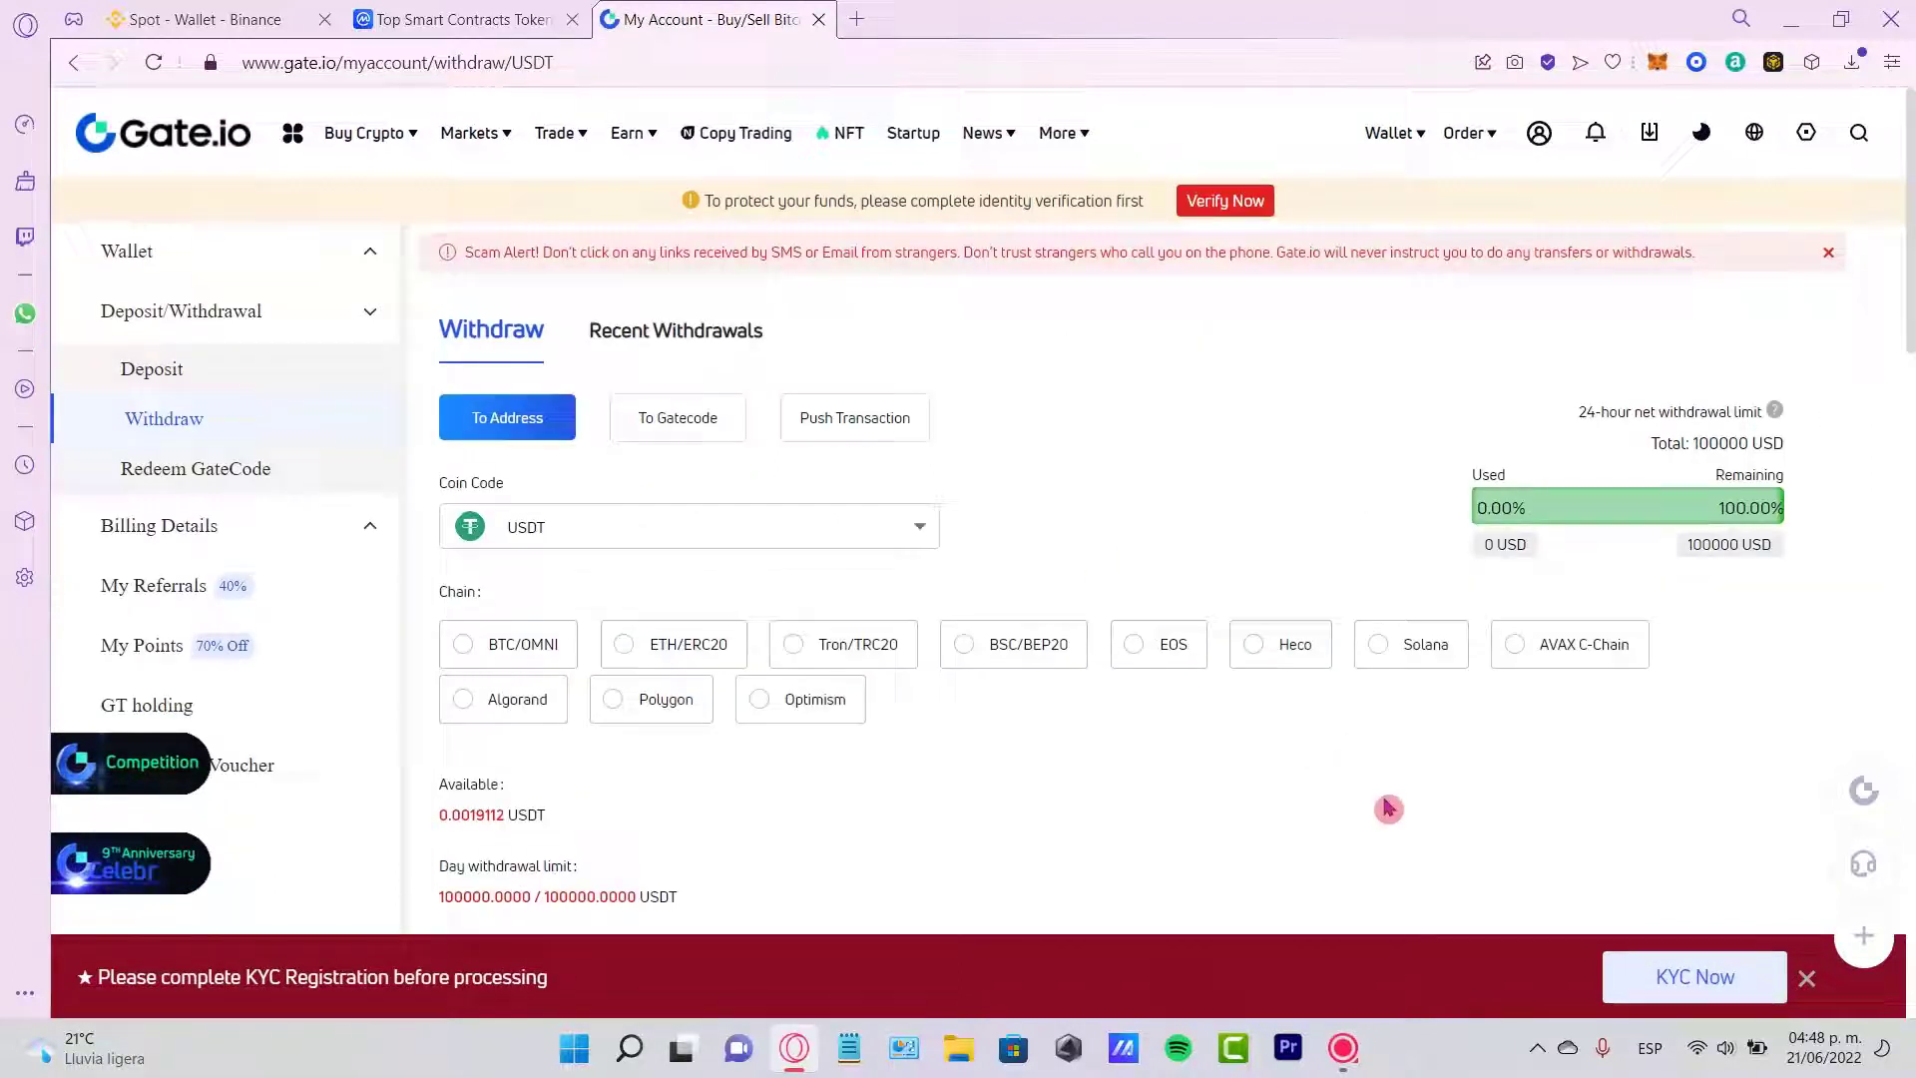
click(1807, 978)
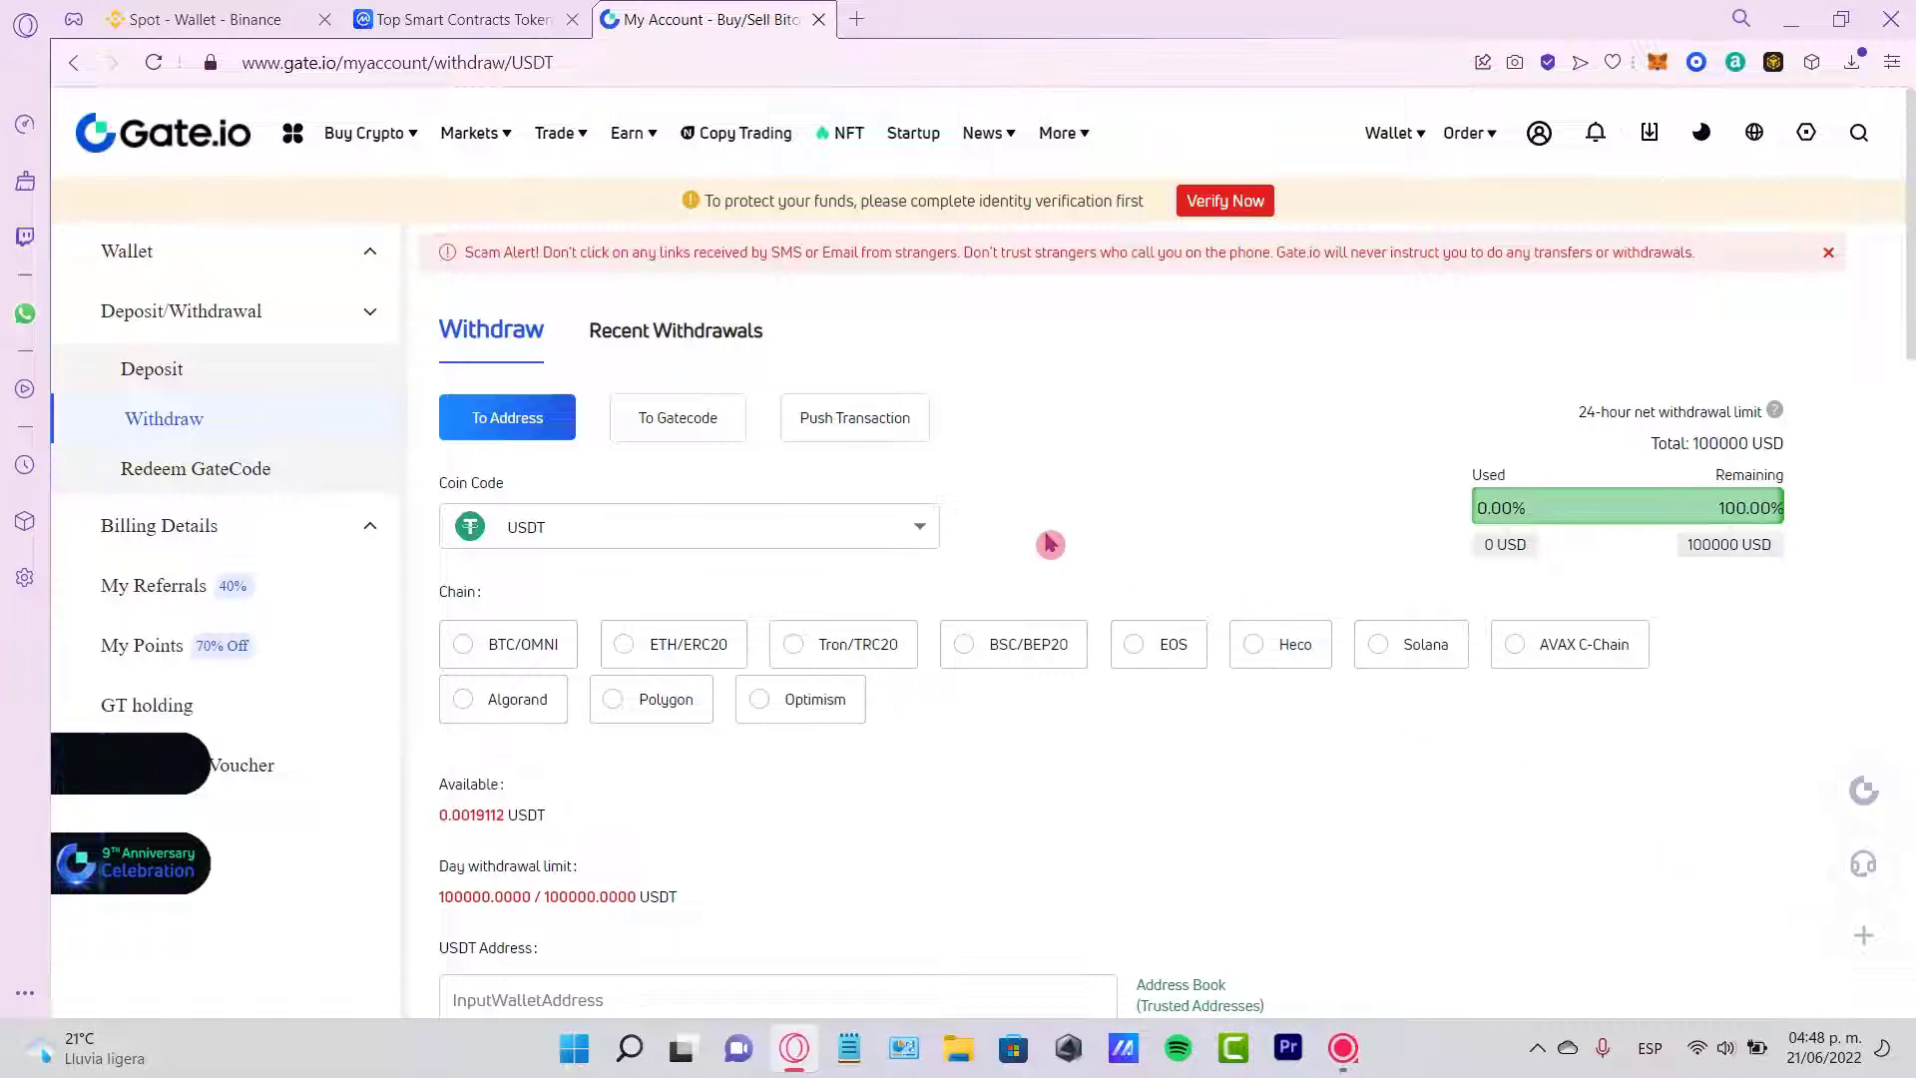
click(878, 519)
click(700, 473)
click(529, 524)
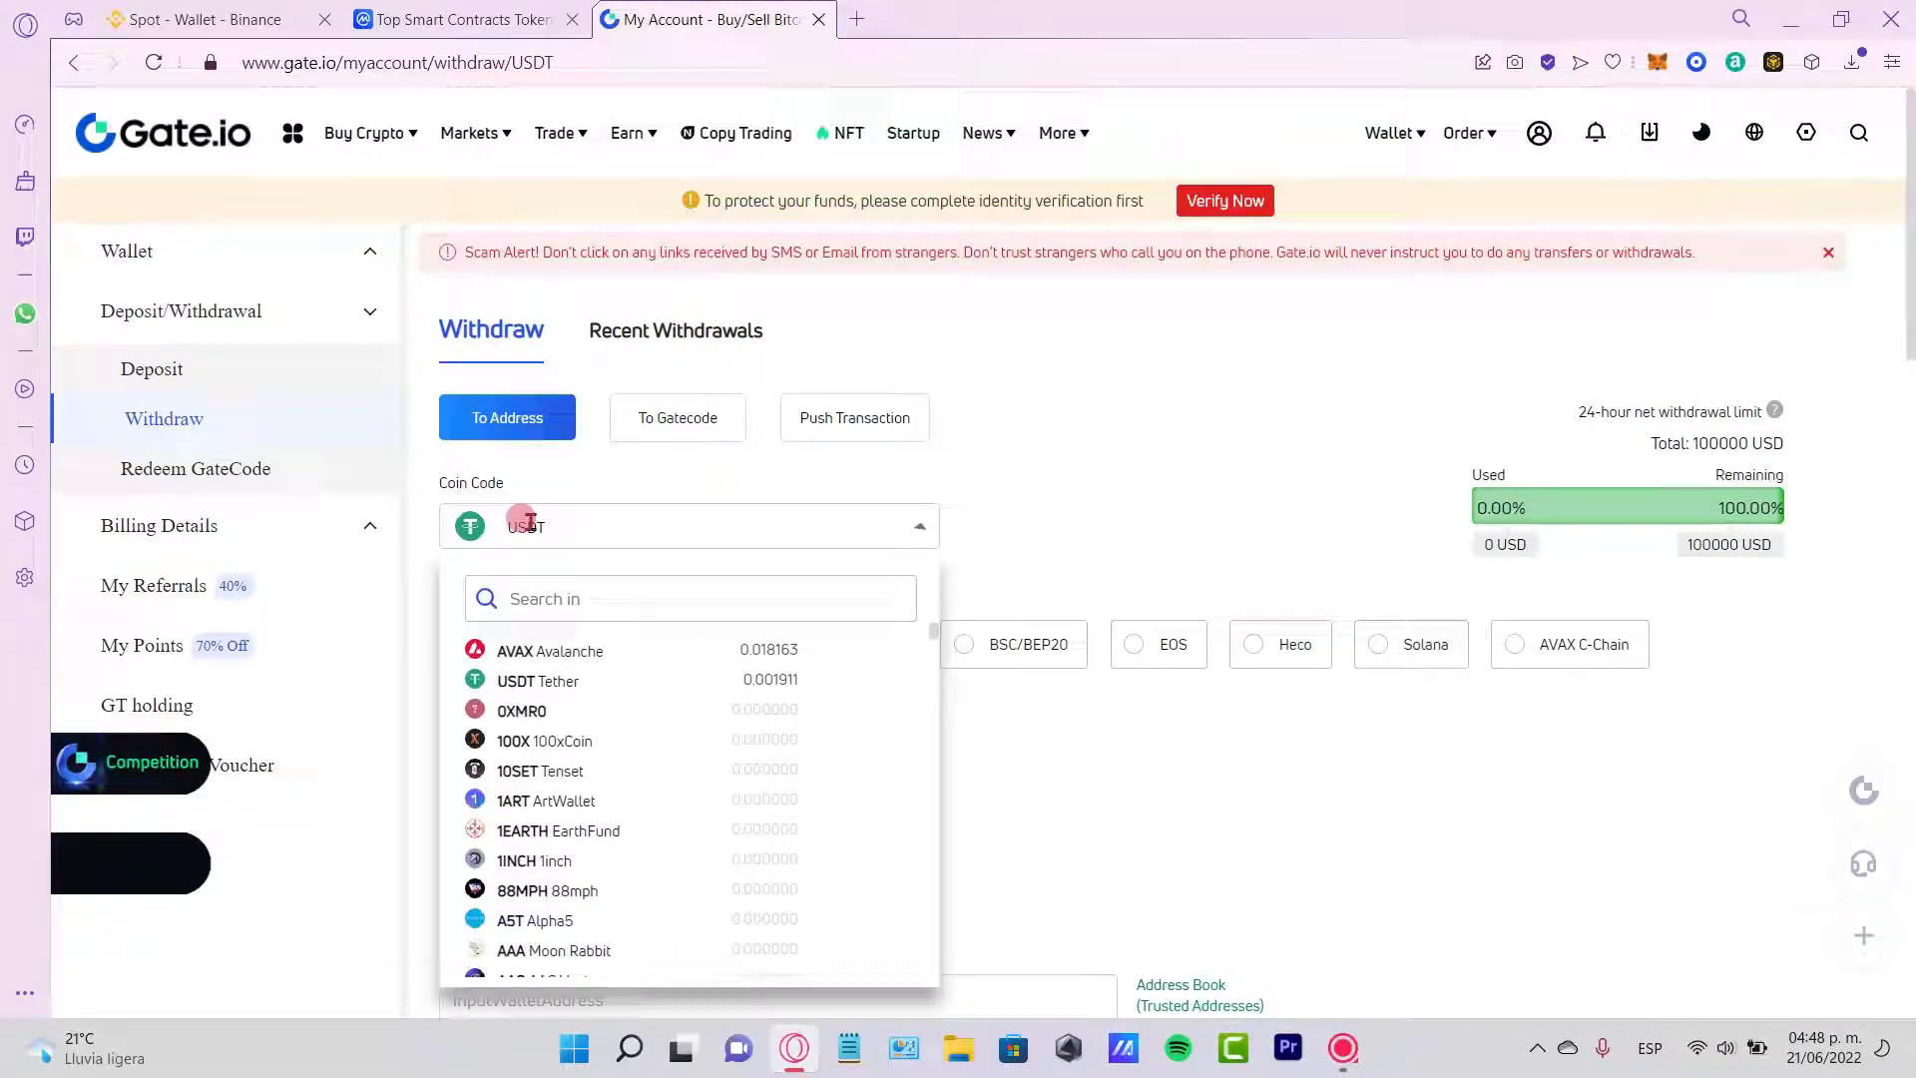
click(539, 654)
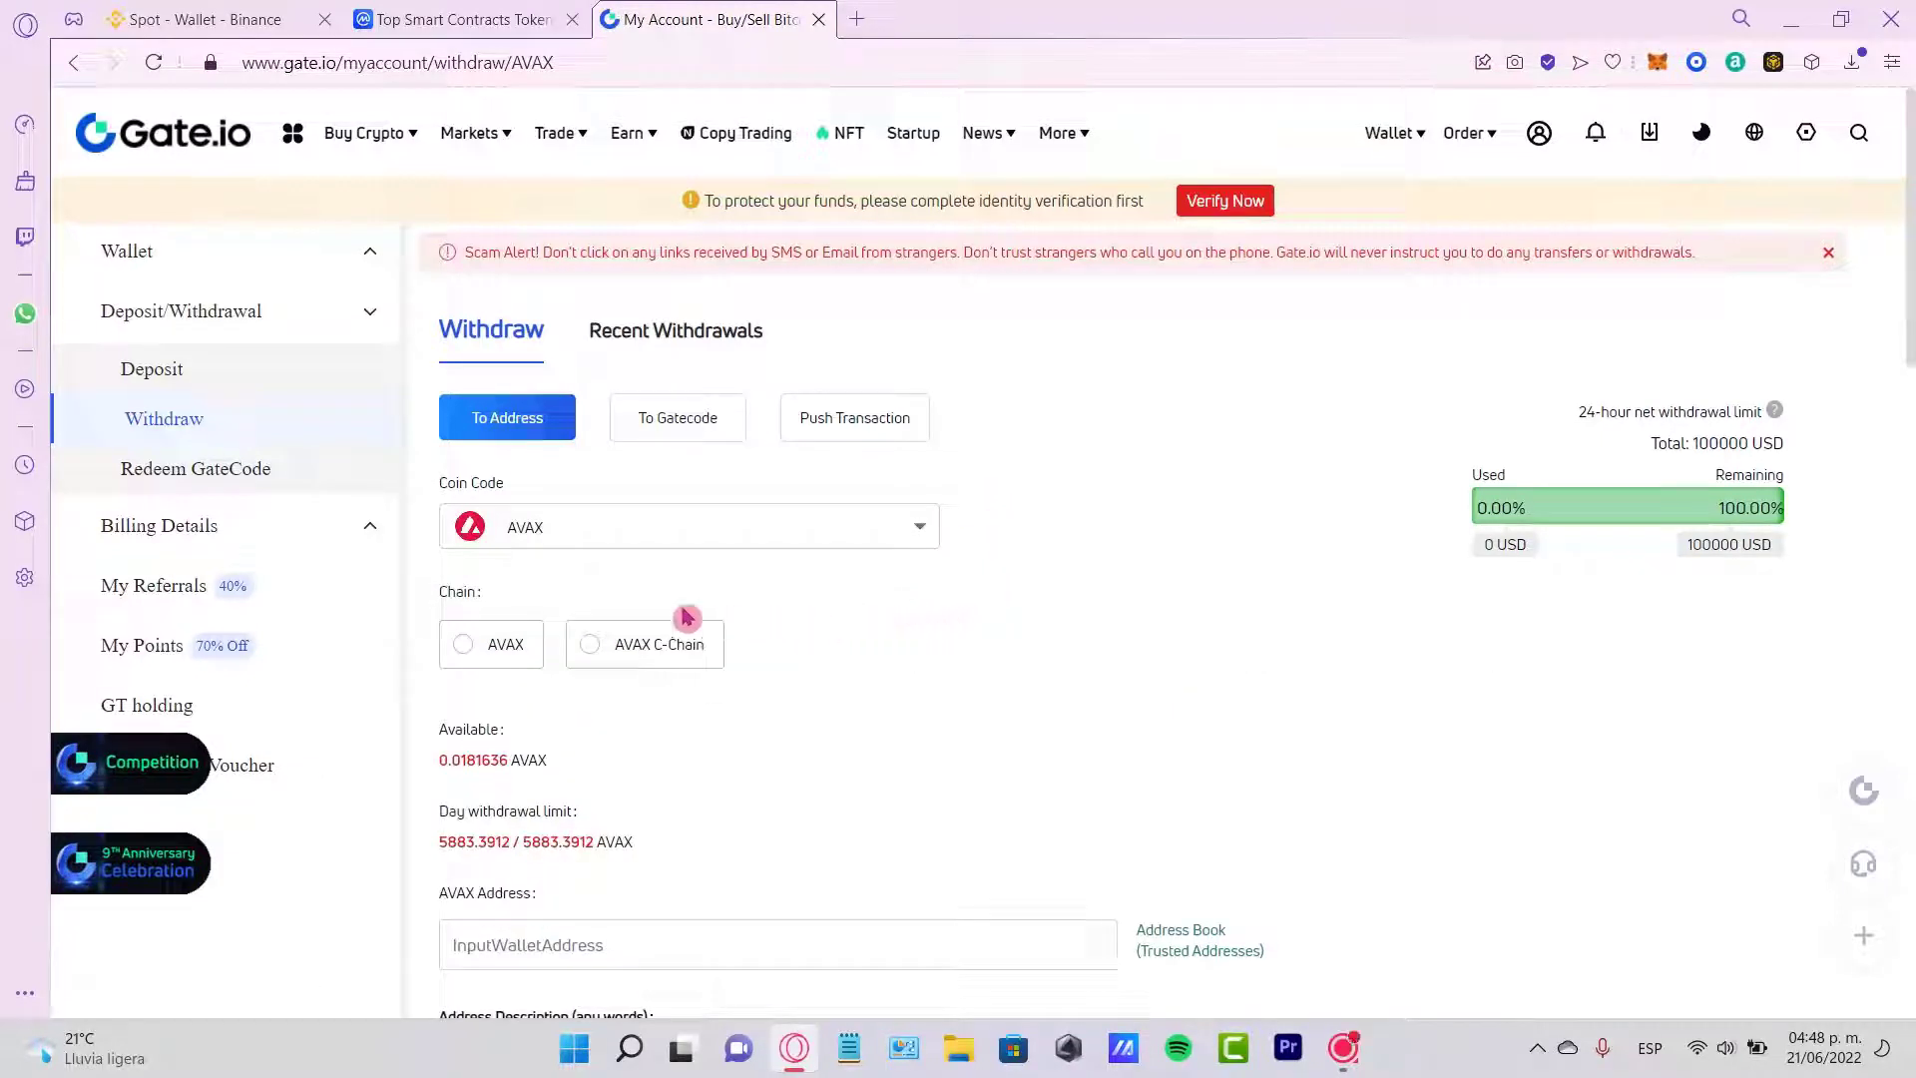
click(465, 644)
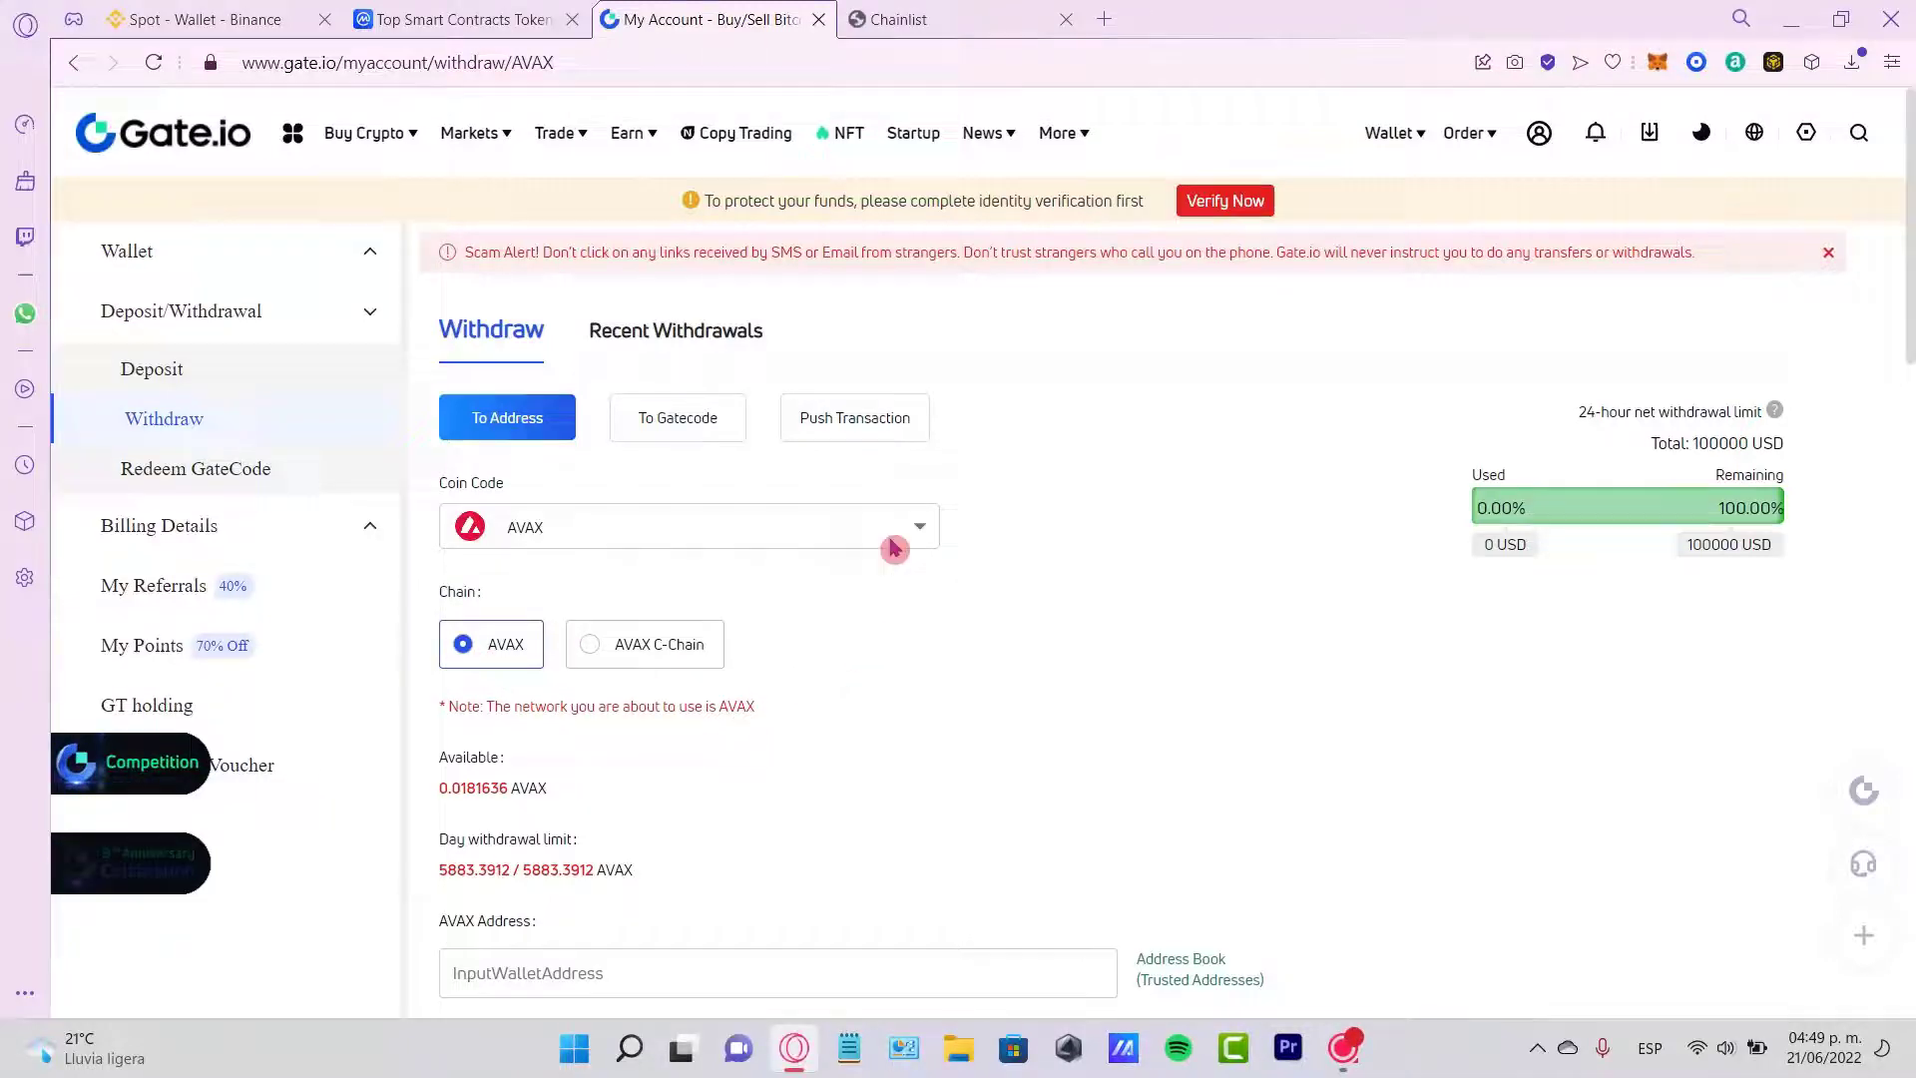
Connect the MetaMask wallet to Chainlist
click(988, 24)
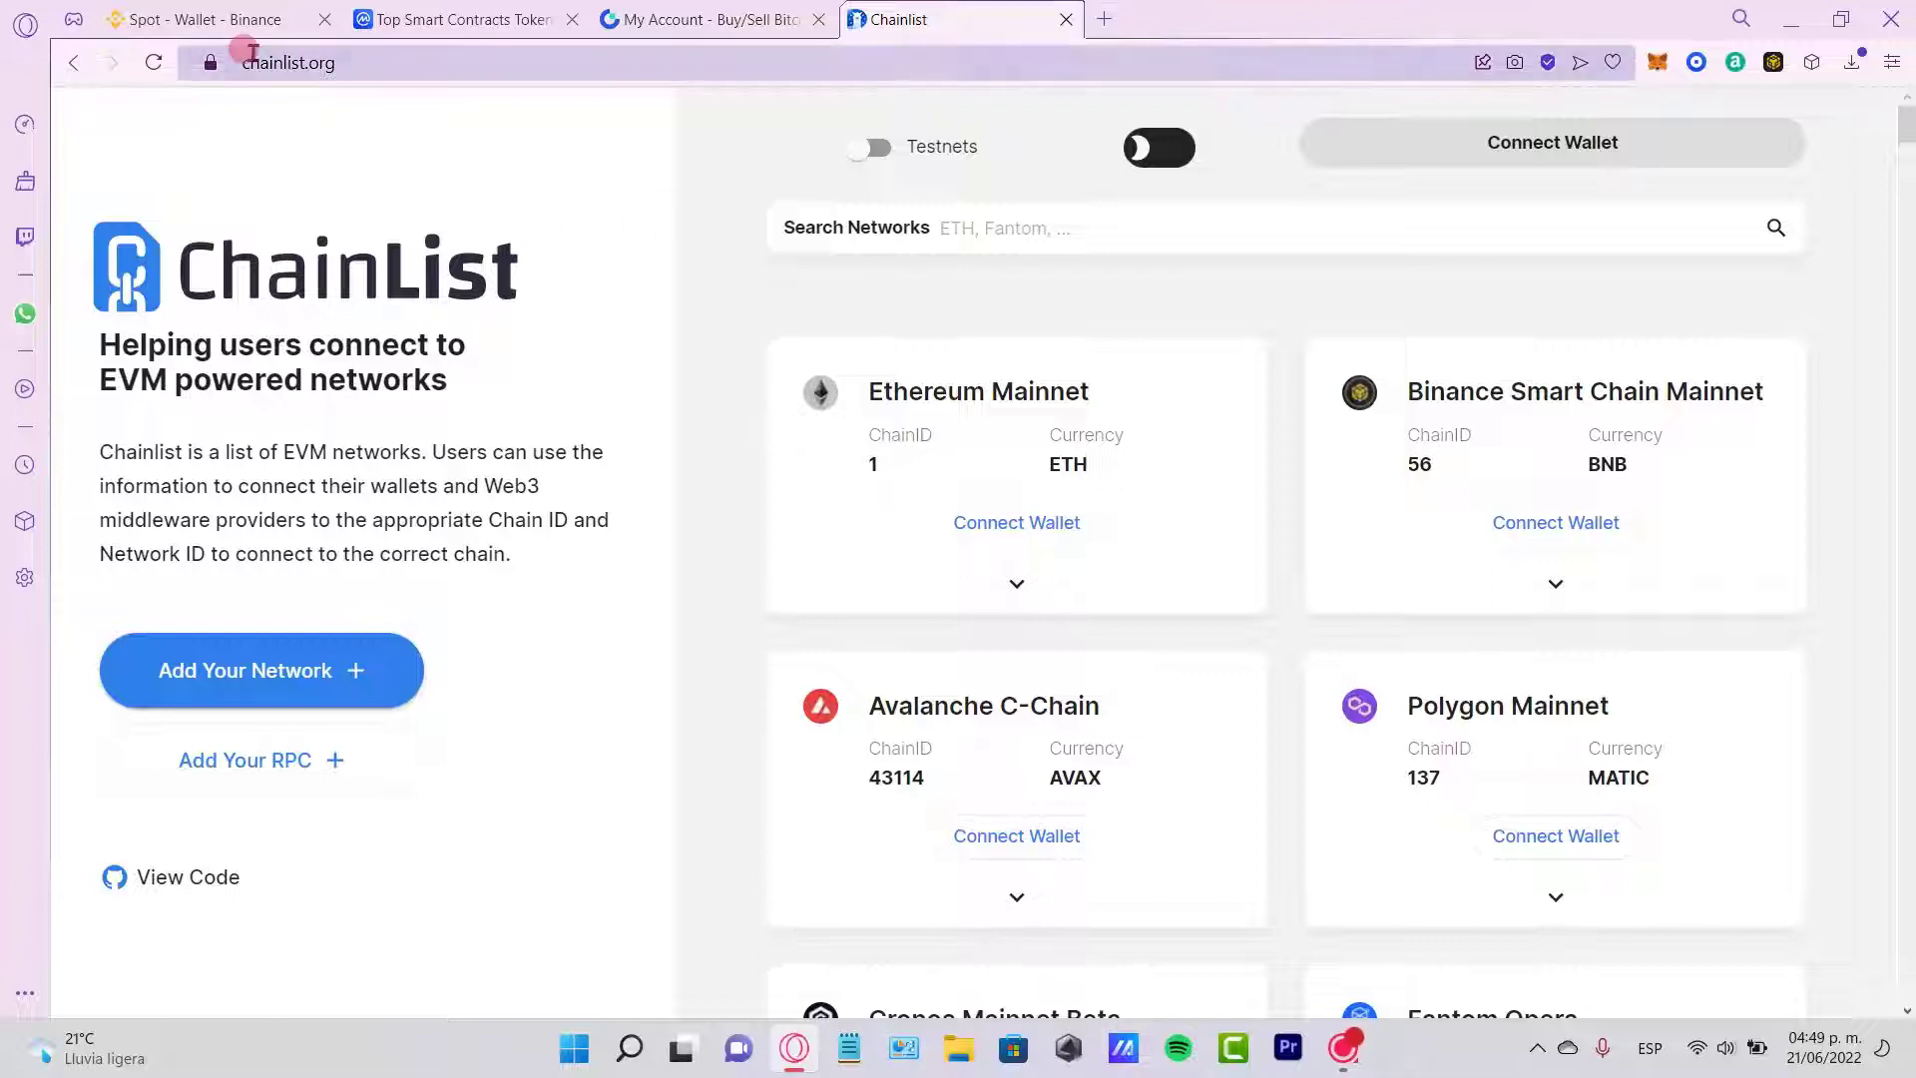
click(1516, 152)
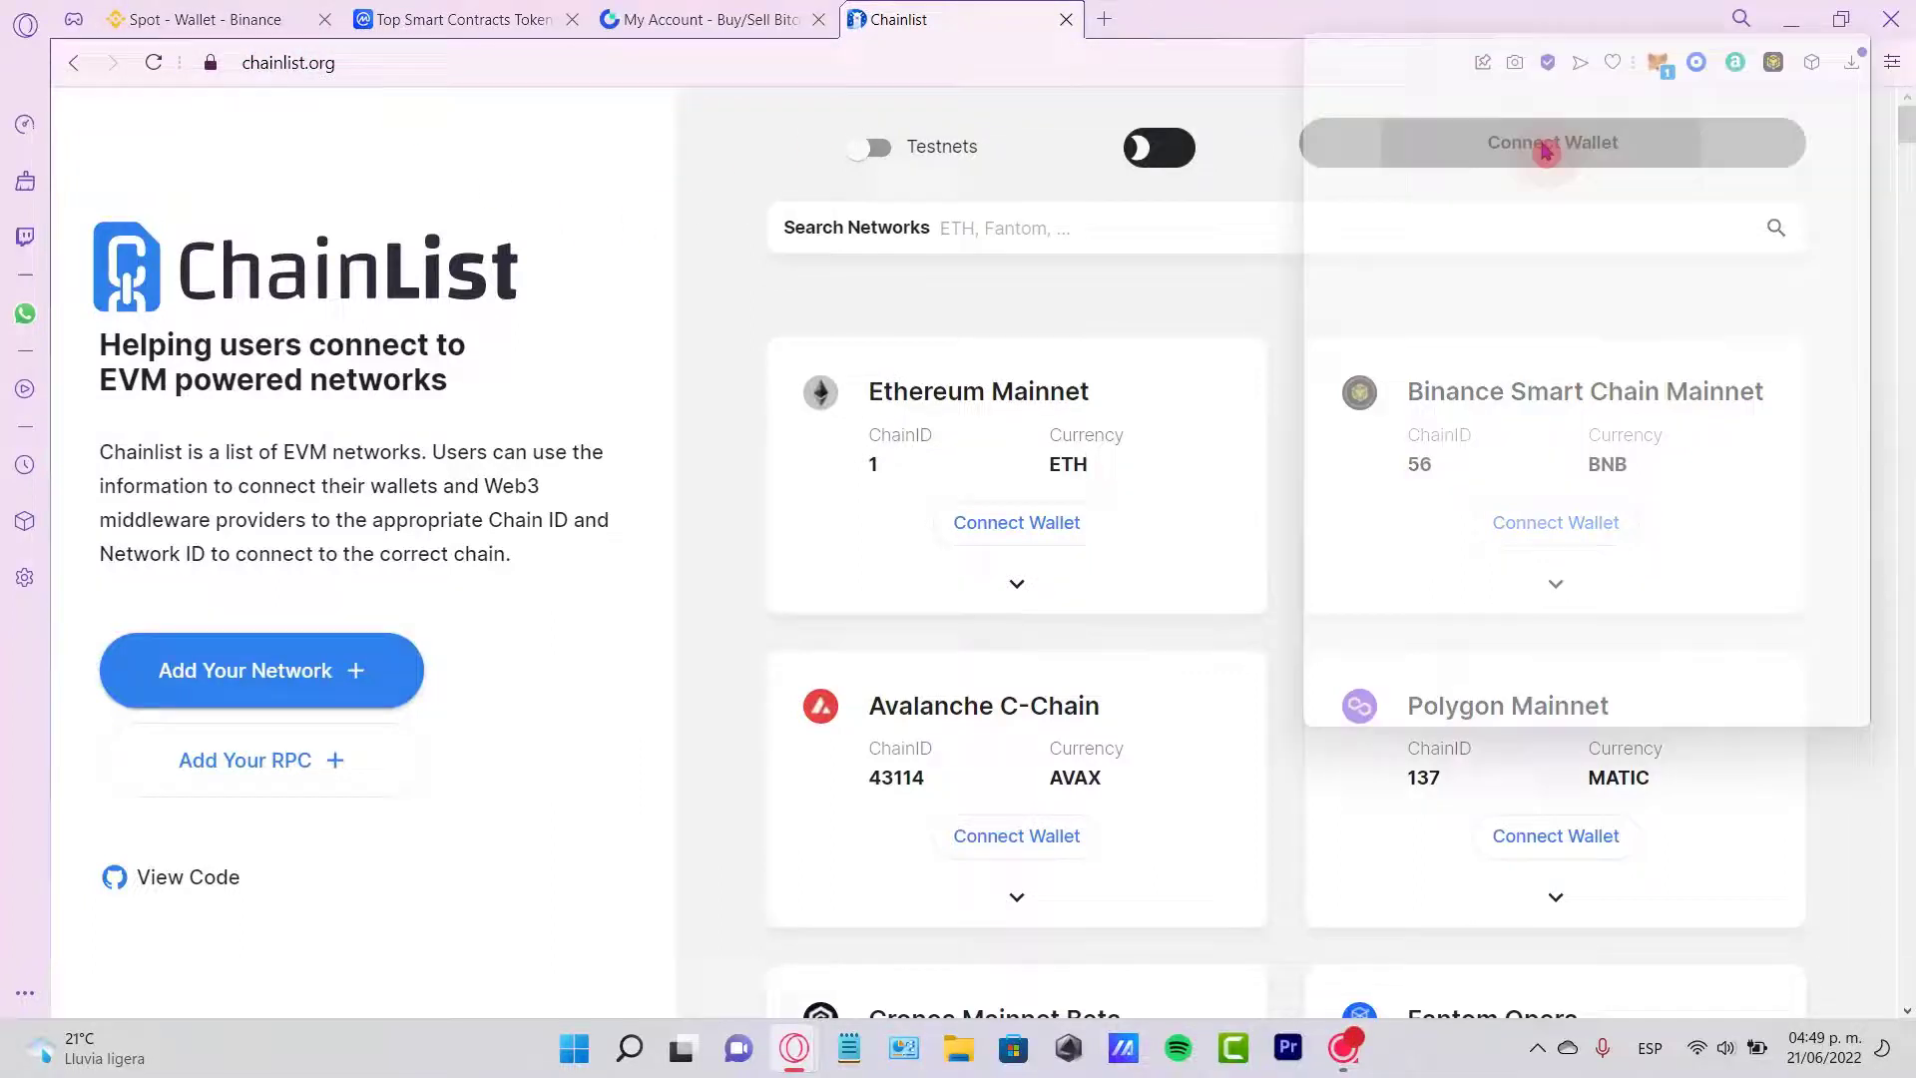
click(1604, 30)
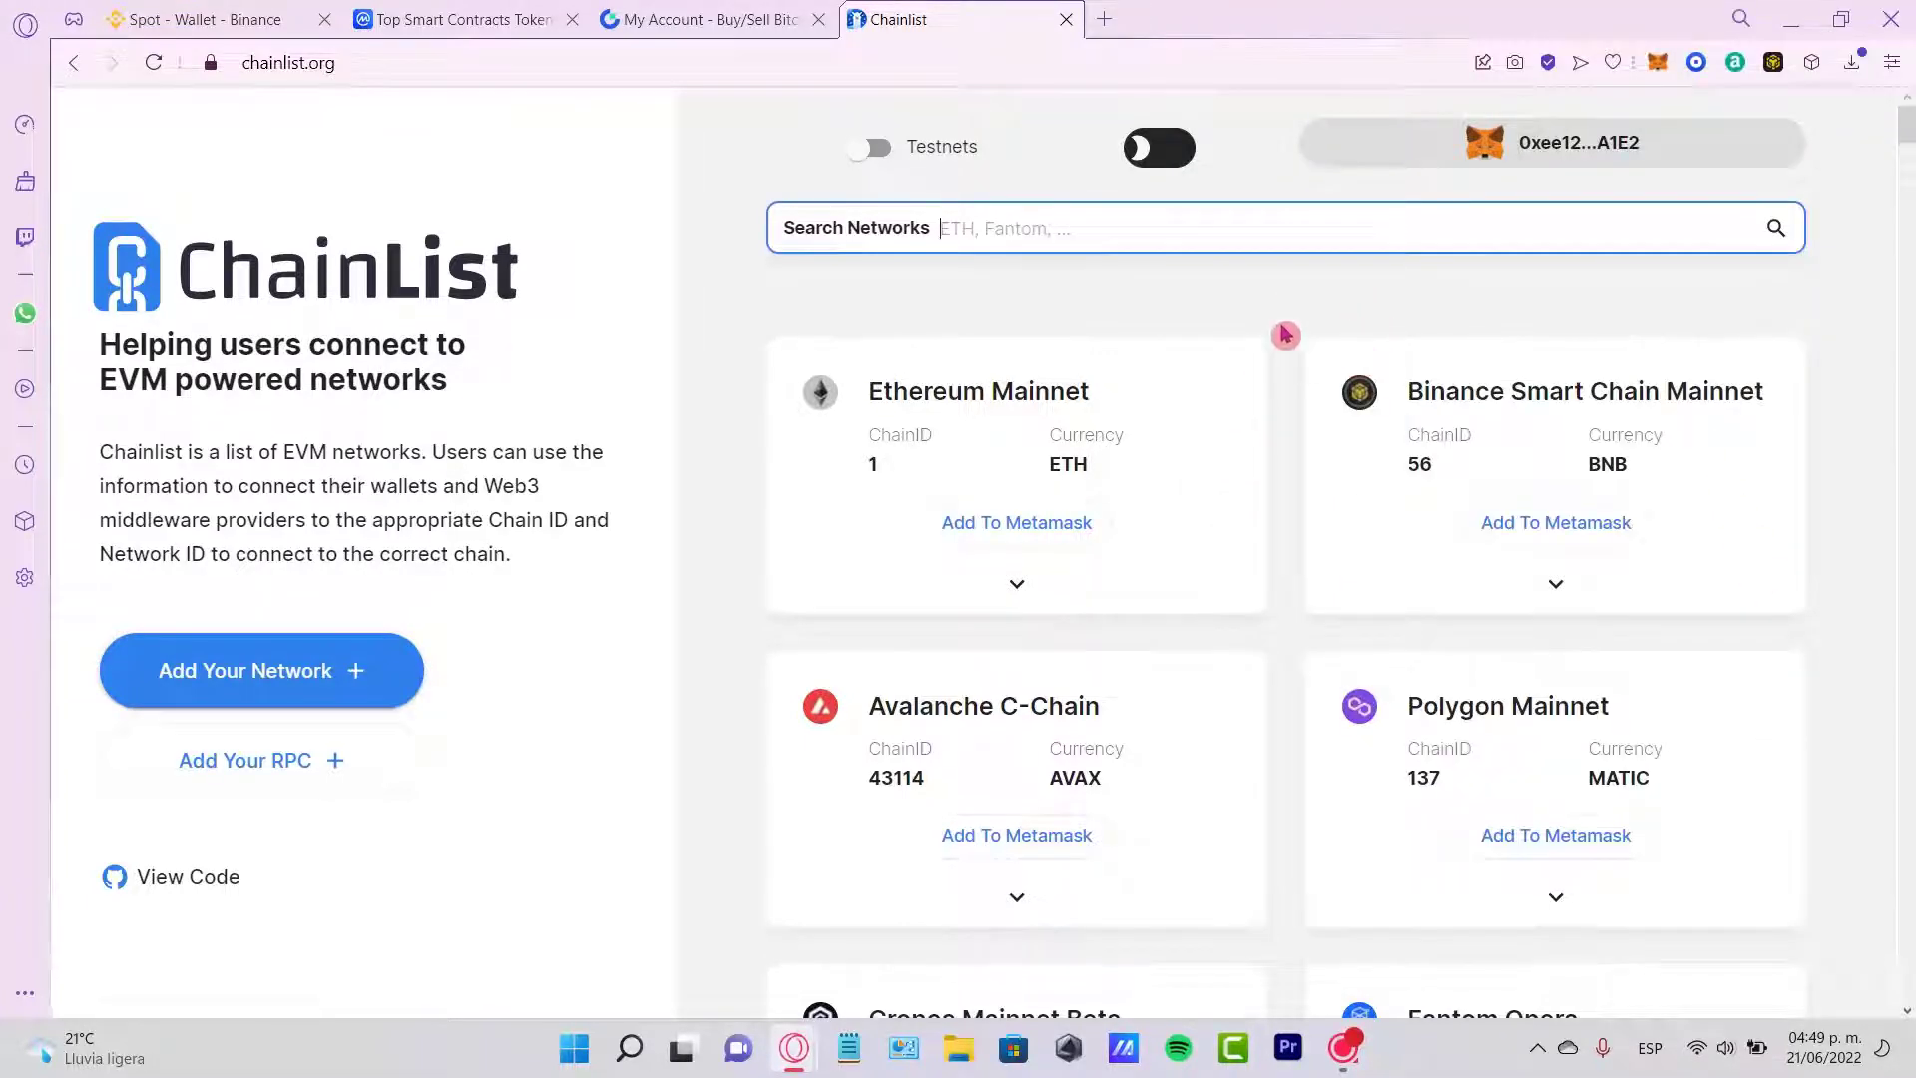
scroll(1158, 466, down, 3)
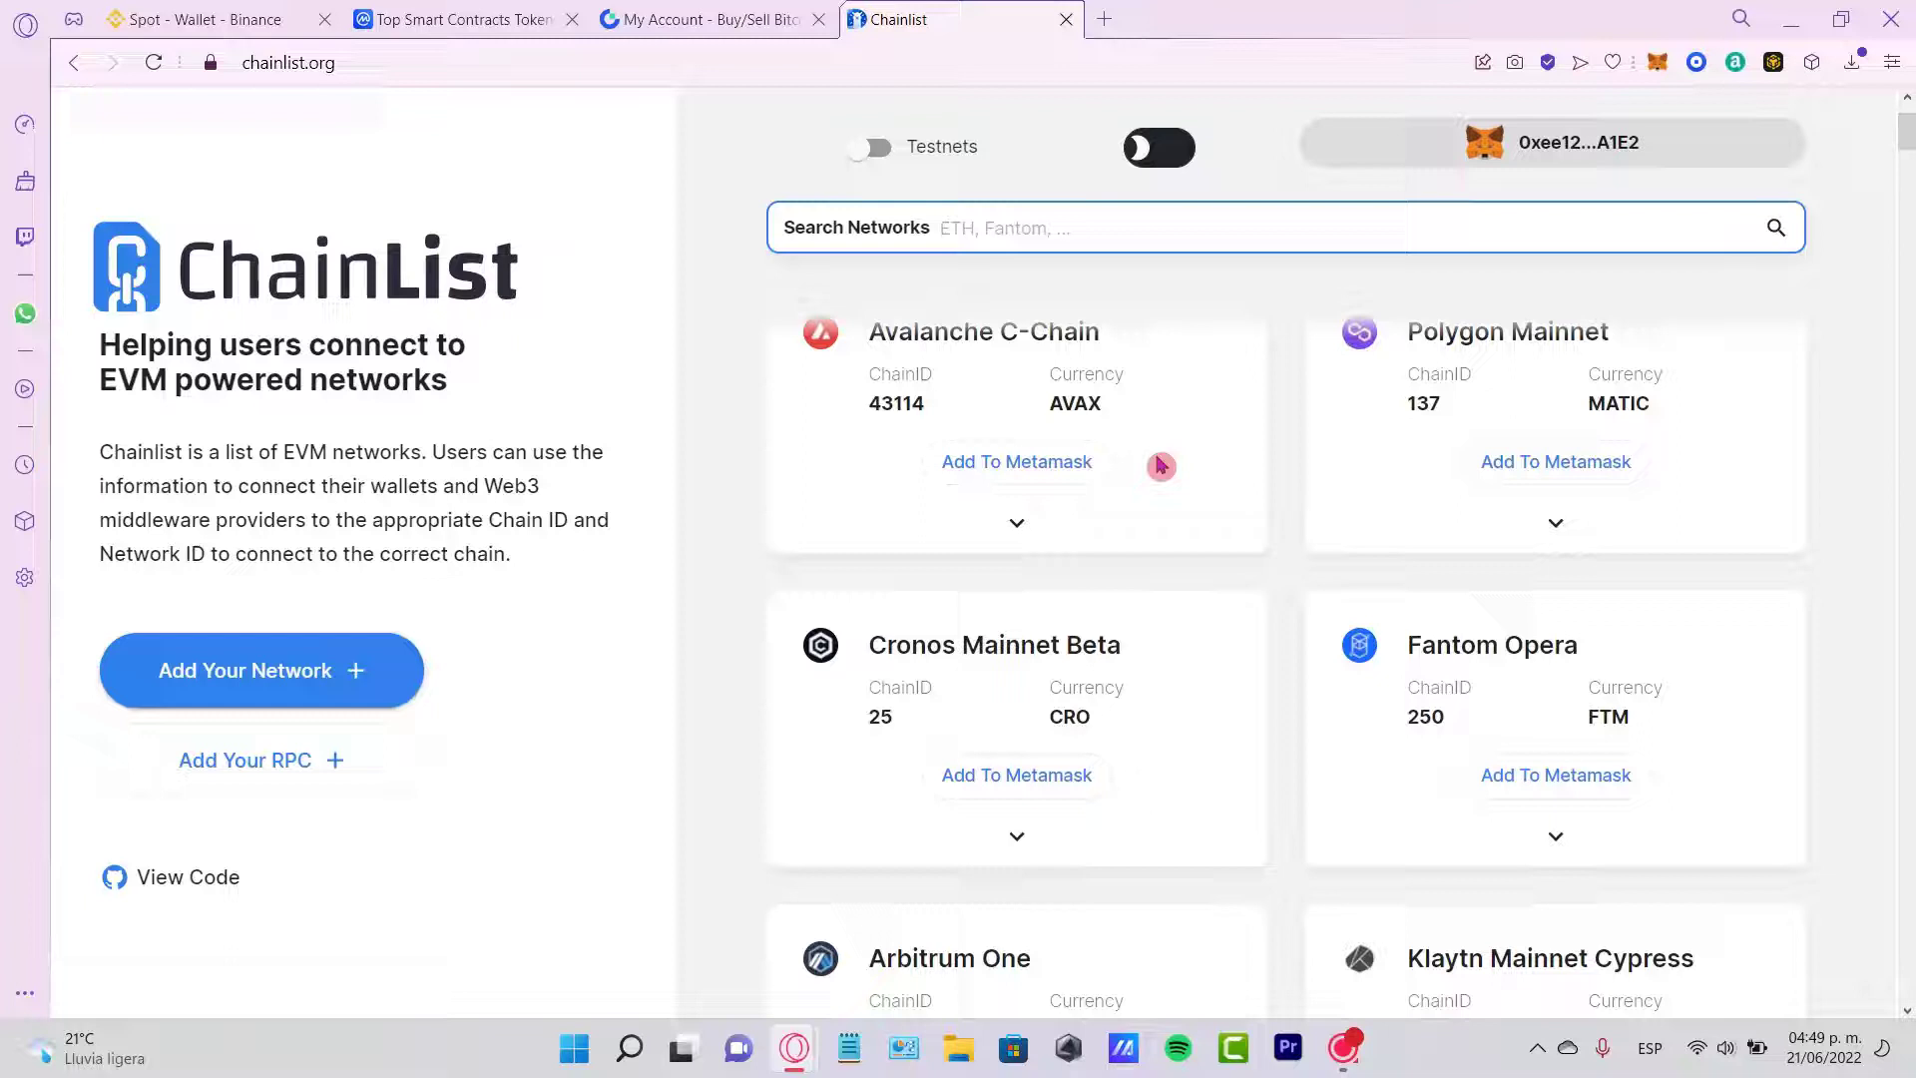
scroll(1230, 409, up, 3)
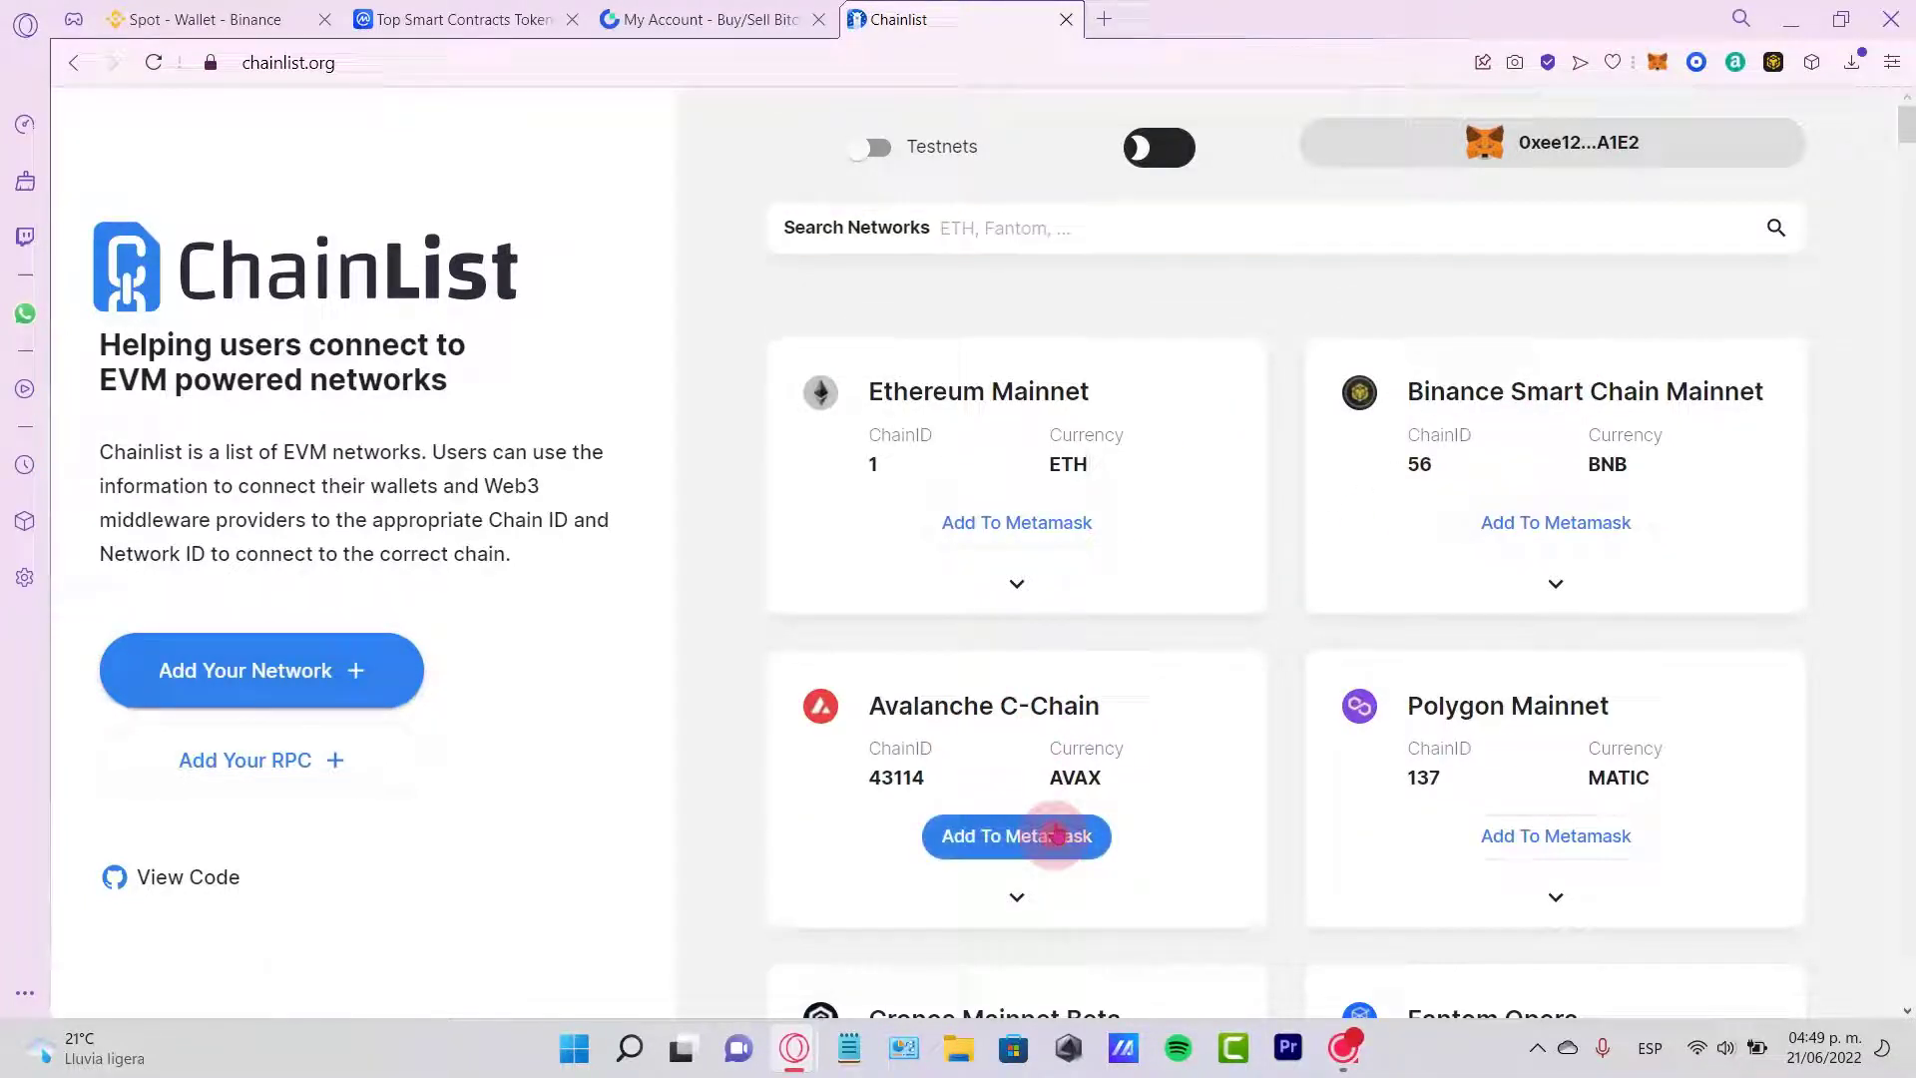
Add Avalanche C-Chain to MetaMask and switch the wallet to it
click(1056, 835)
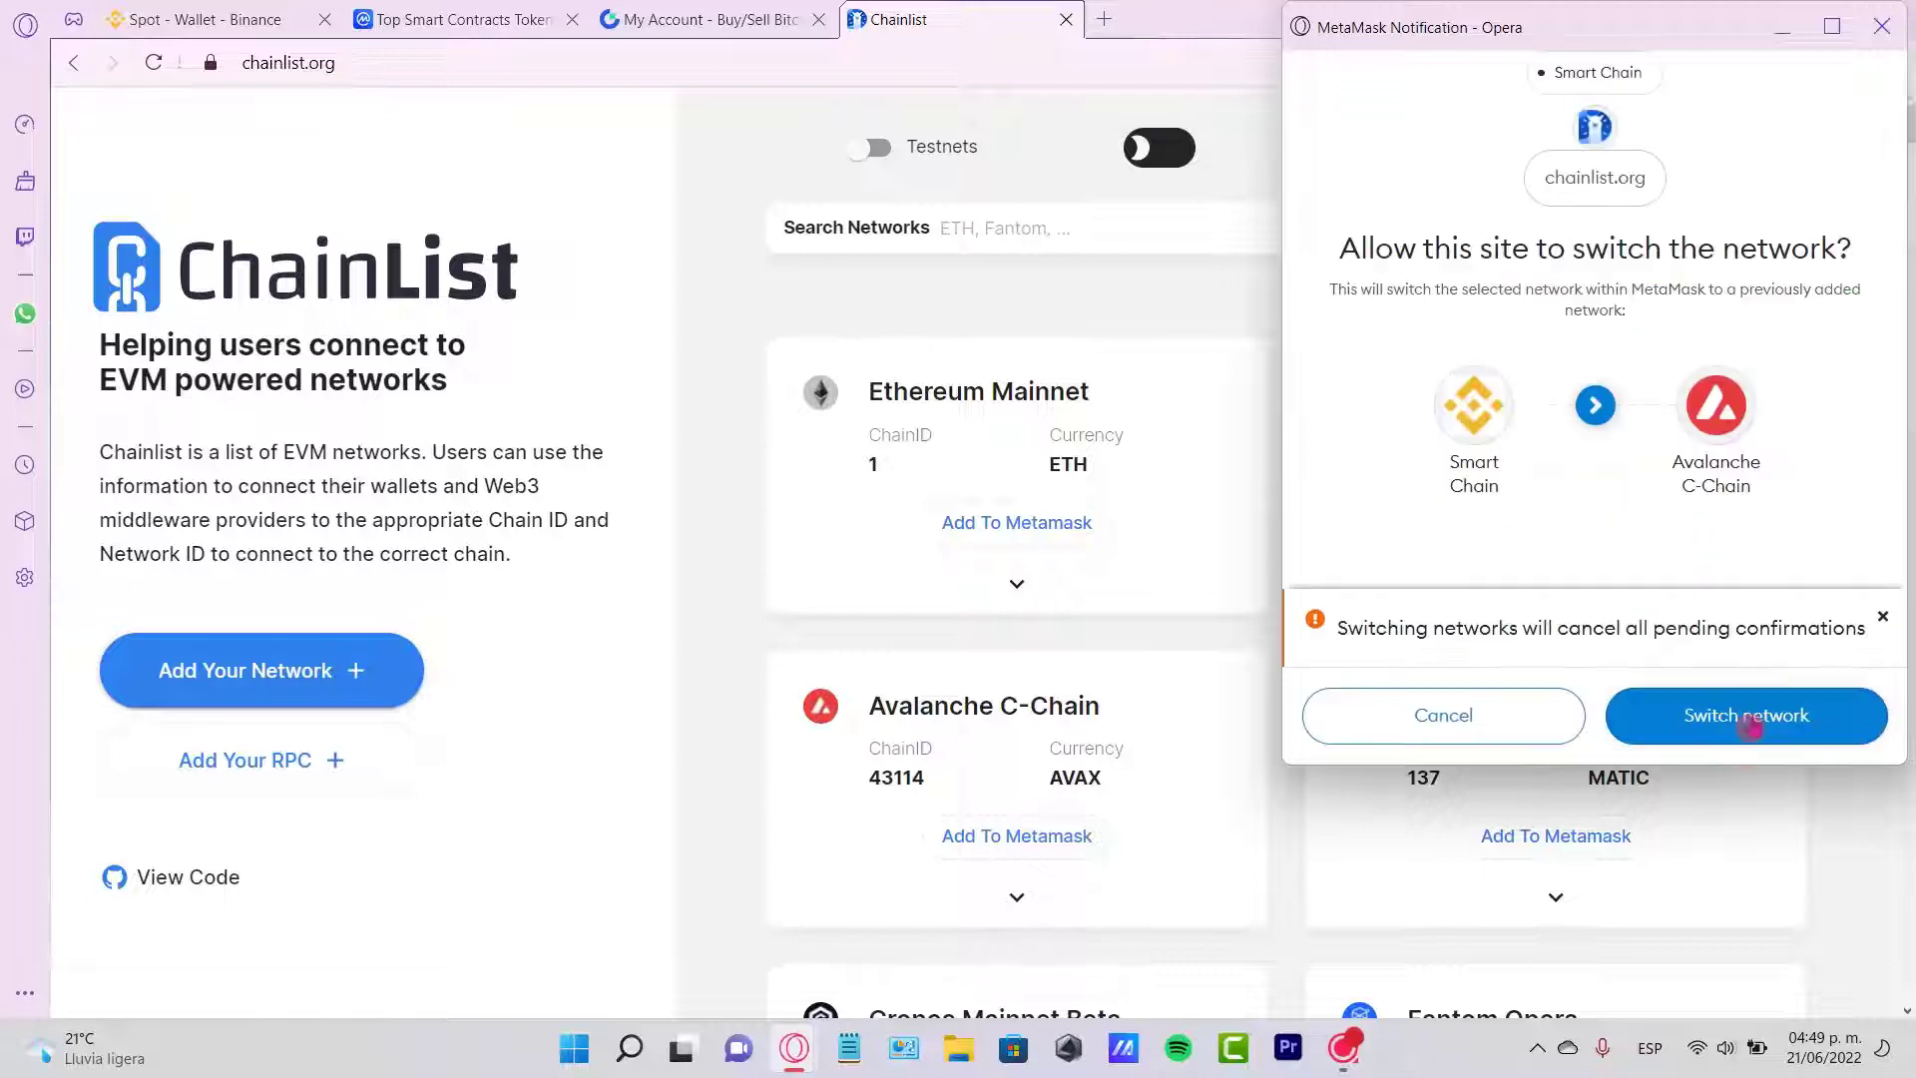
click(1766, 736)
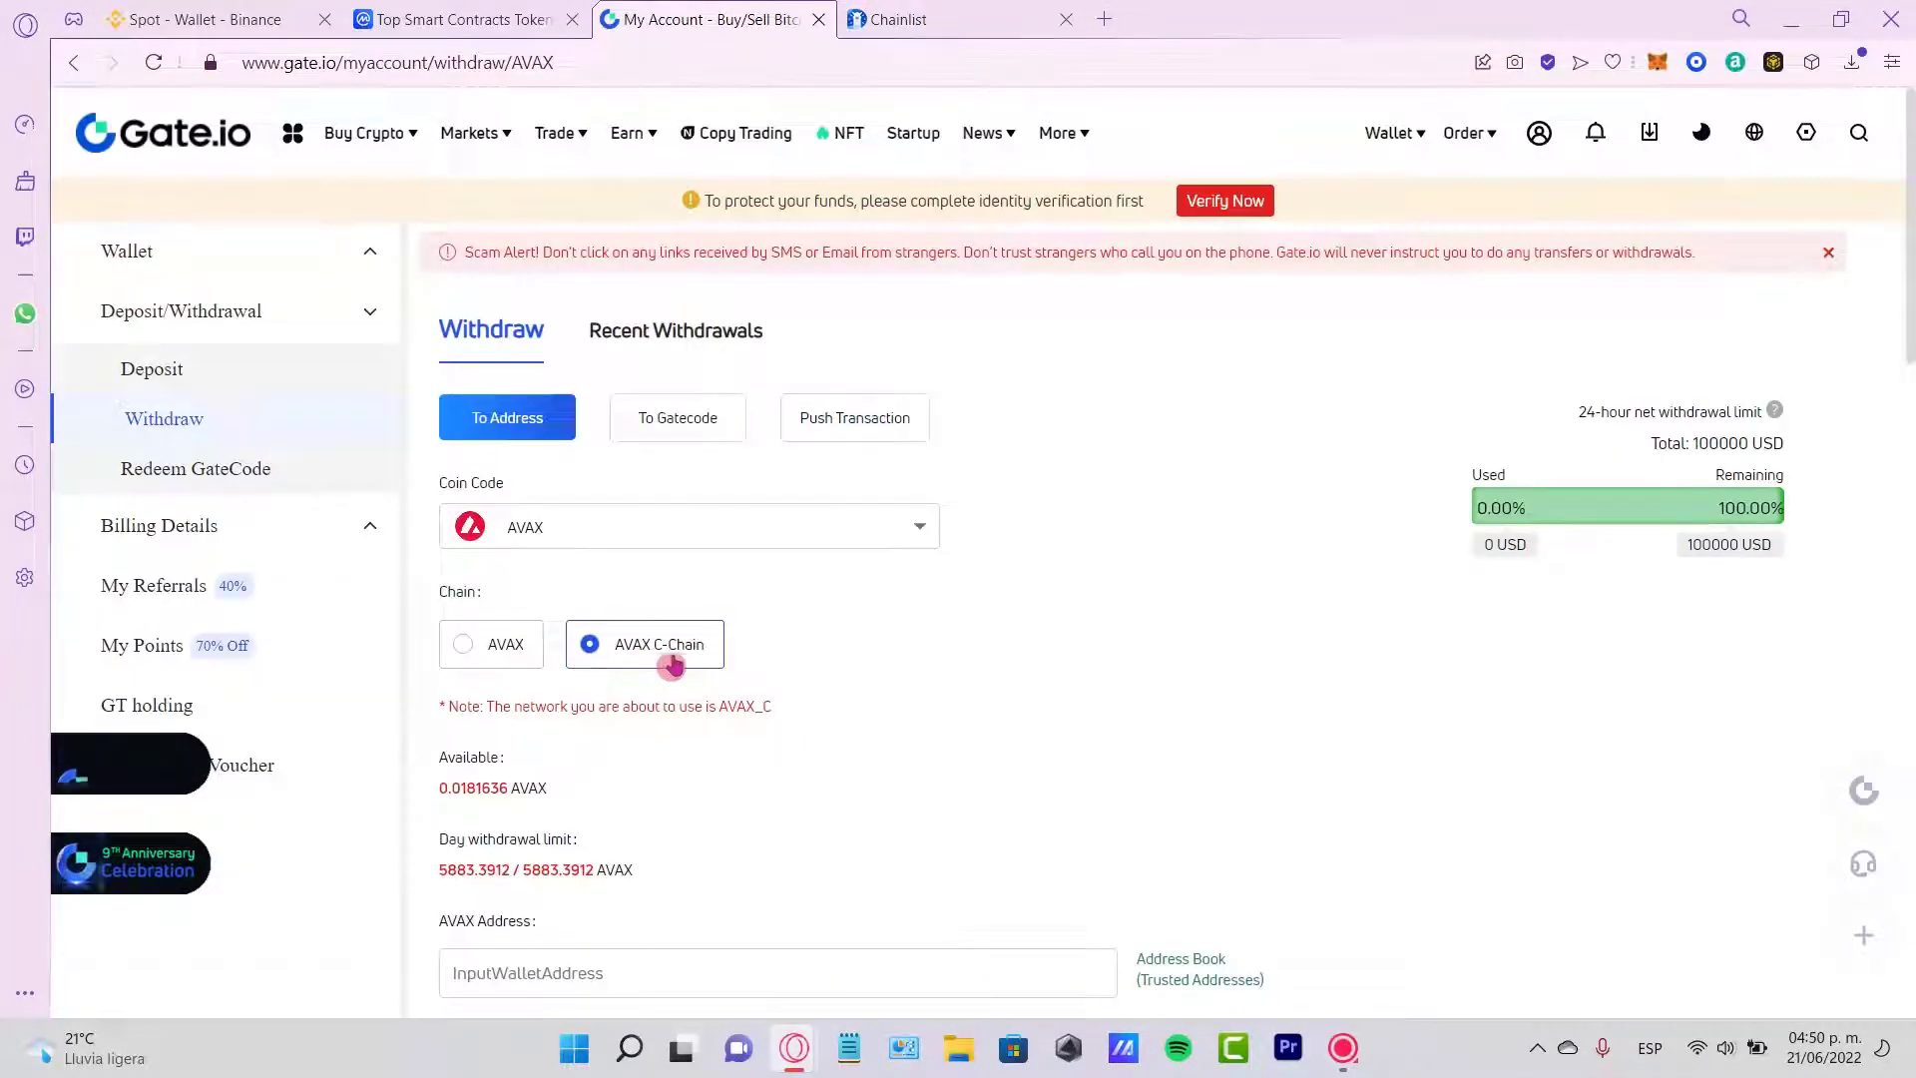
scroll(793, 657, down, 3)
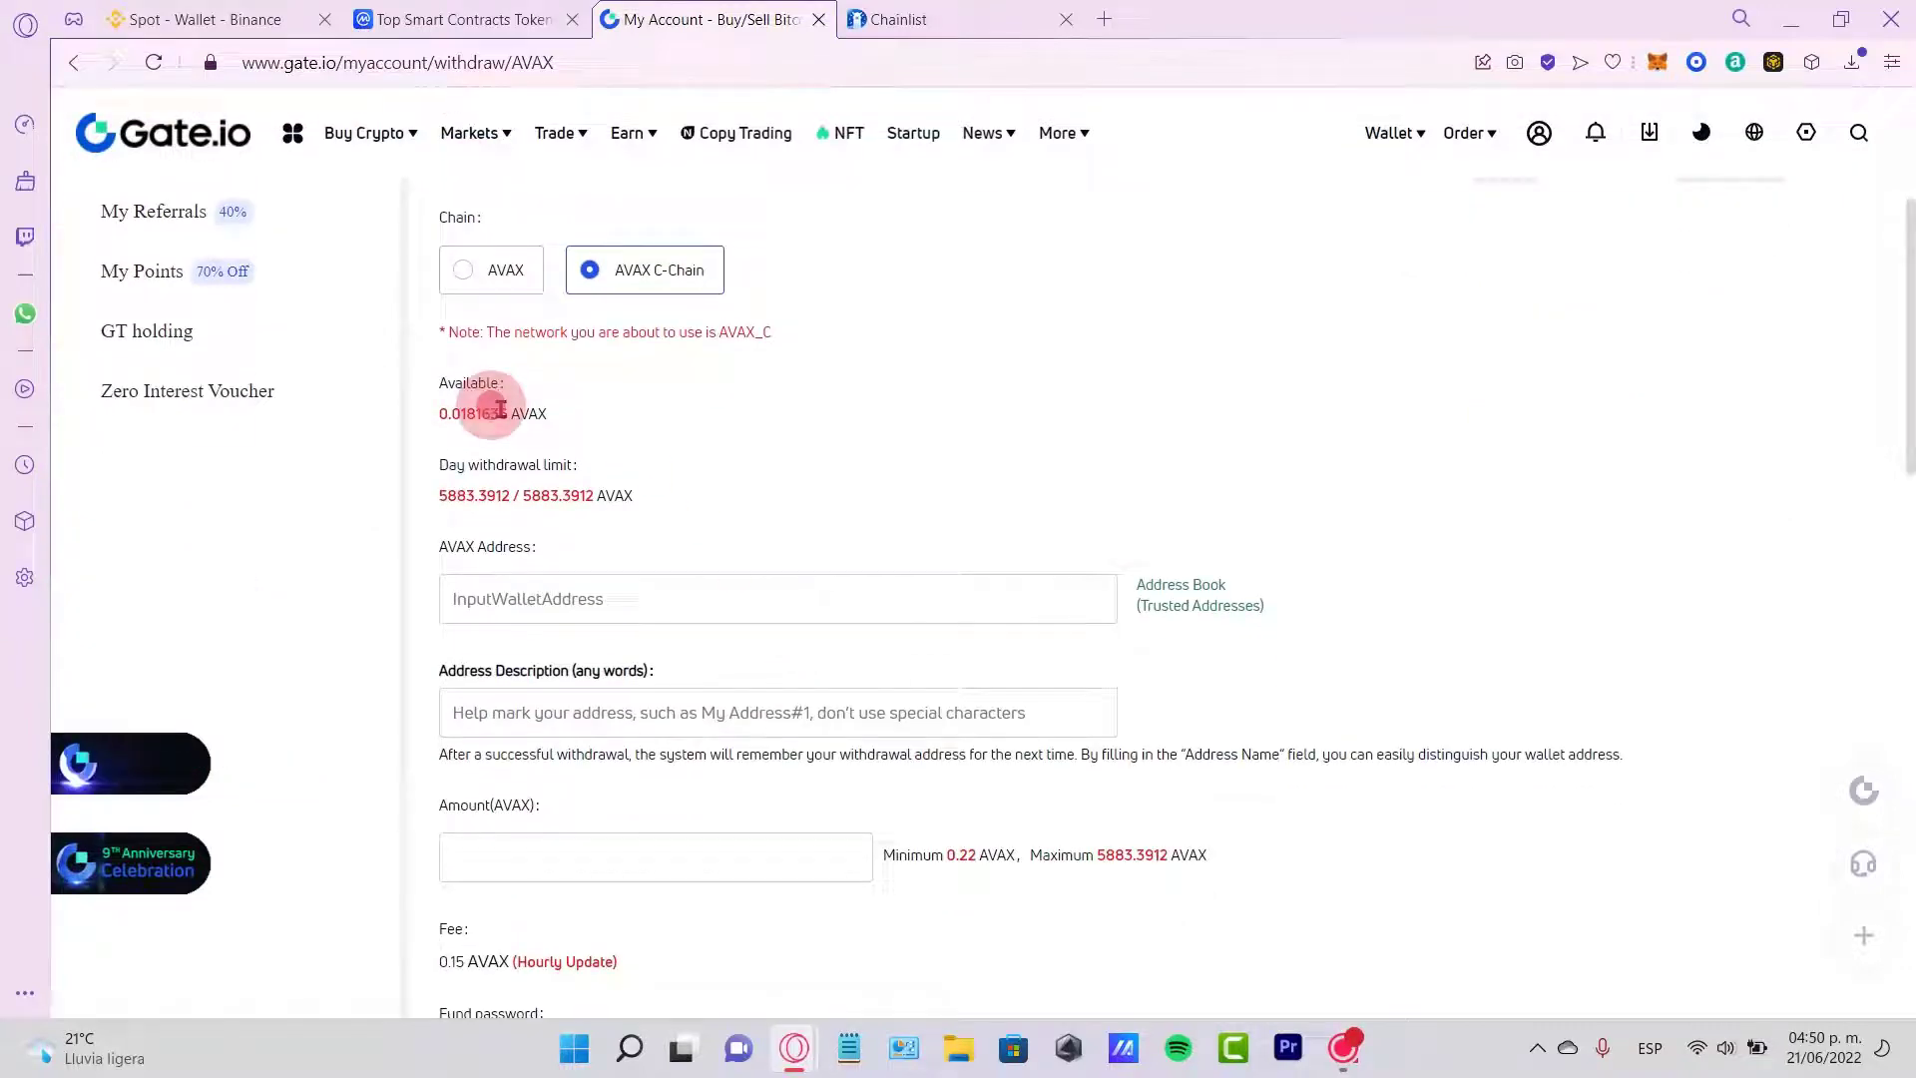
Confirm MetaMask is on Avalanche C-Chain and copy Account 1's address for the withdrawal form
click(1657, 63)
click(1584, 164)
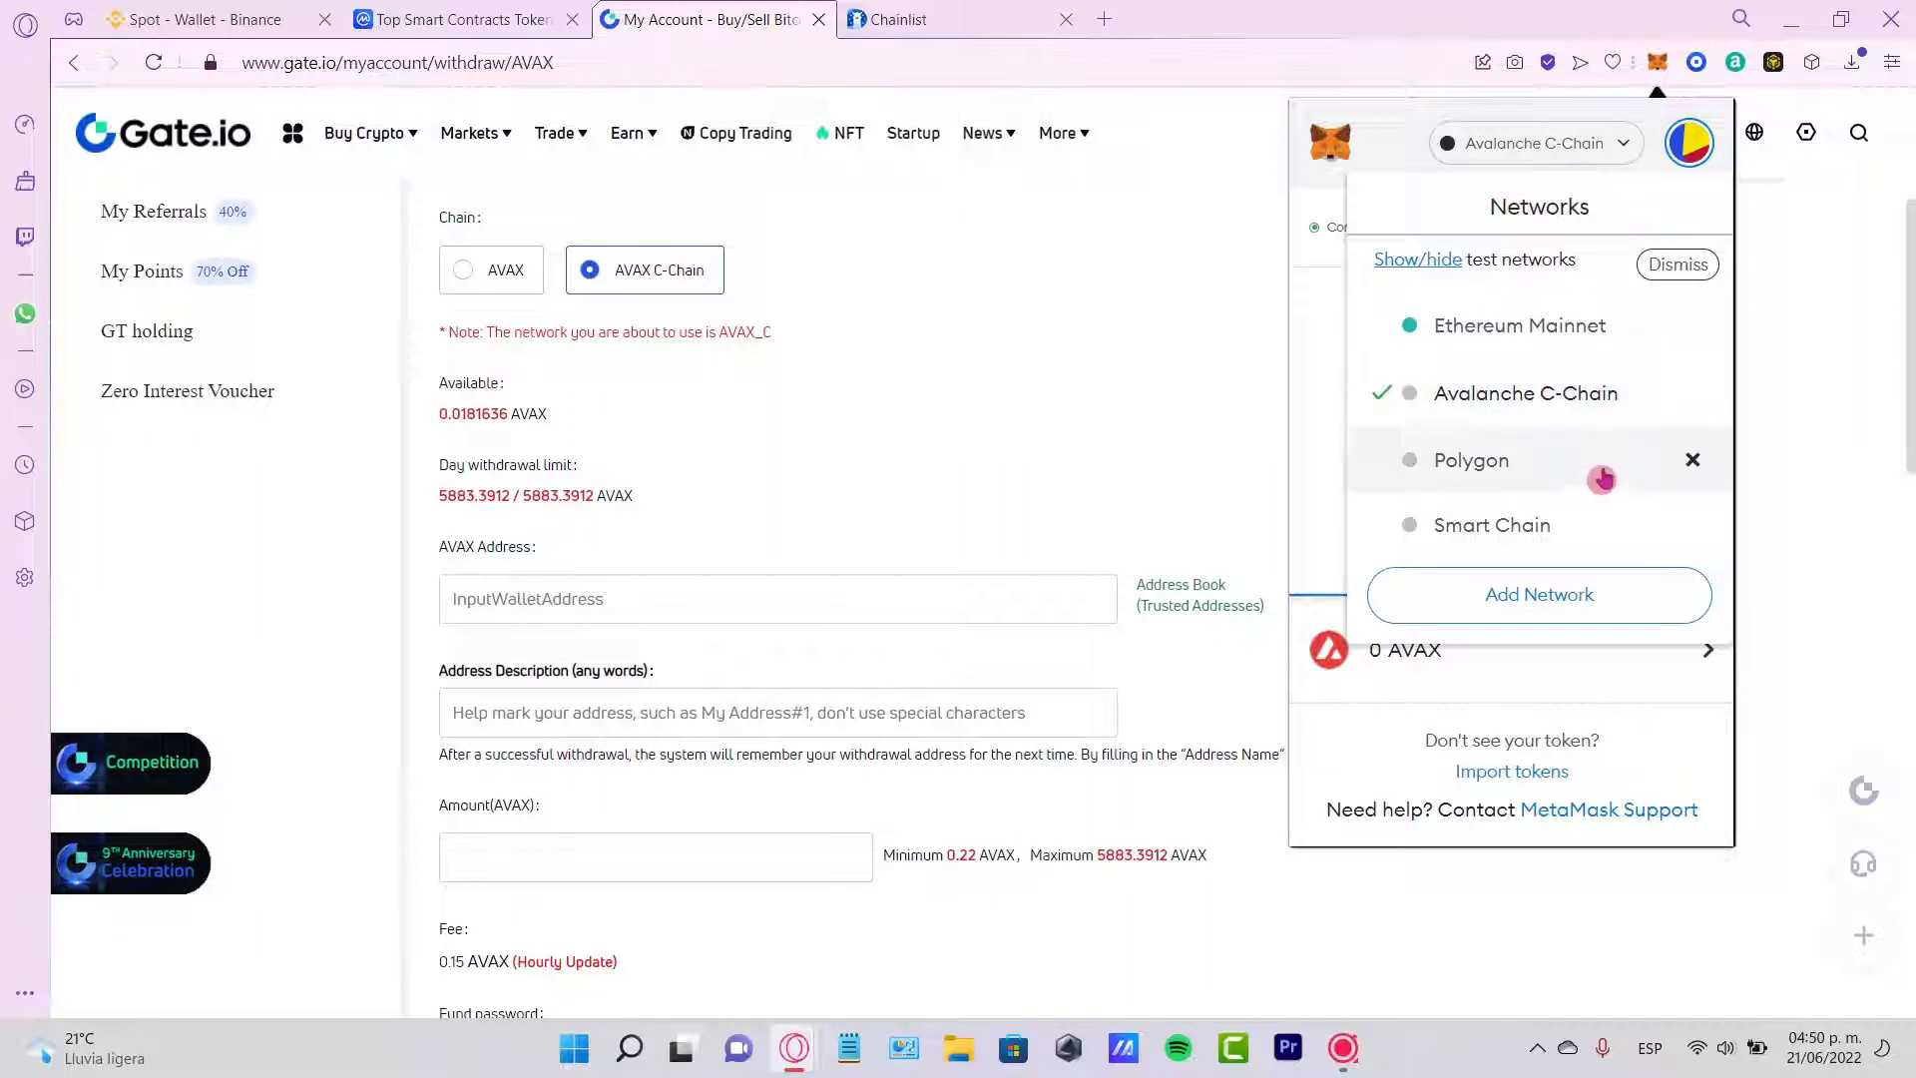
click(1512, 457)
click(1557, 246)
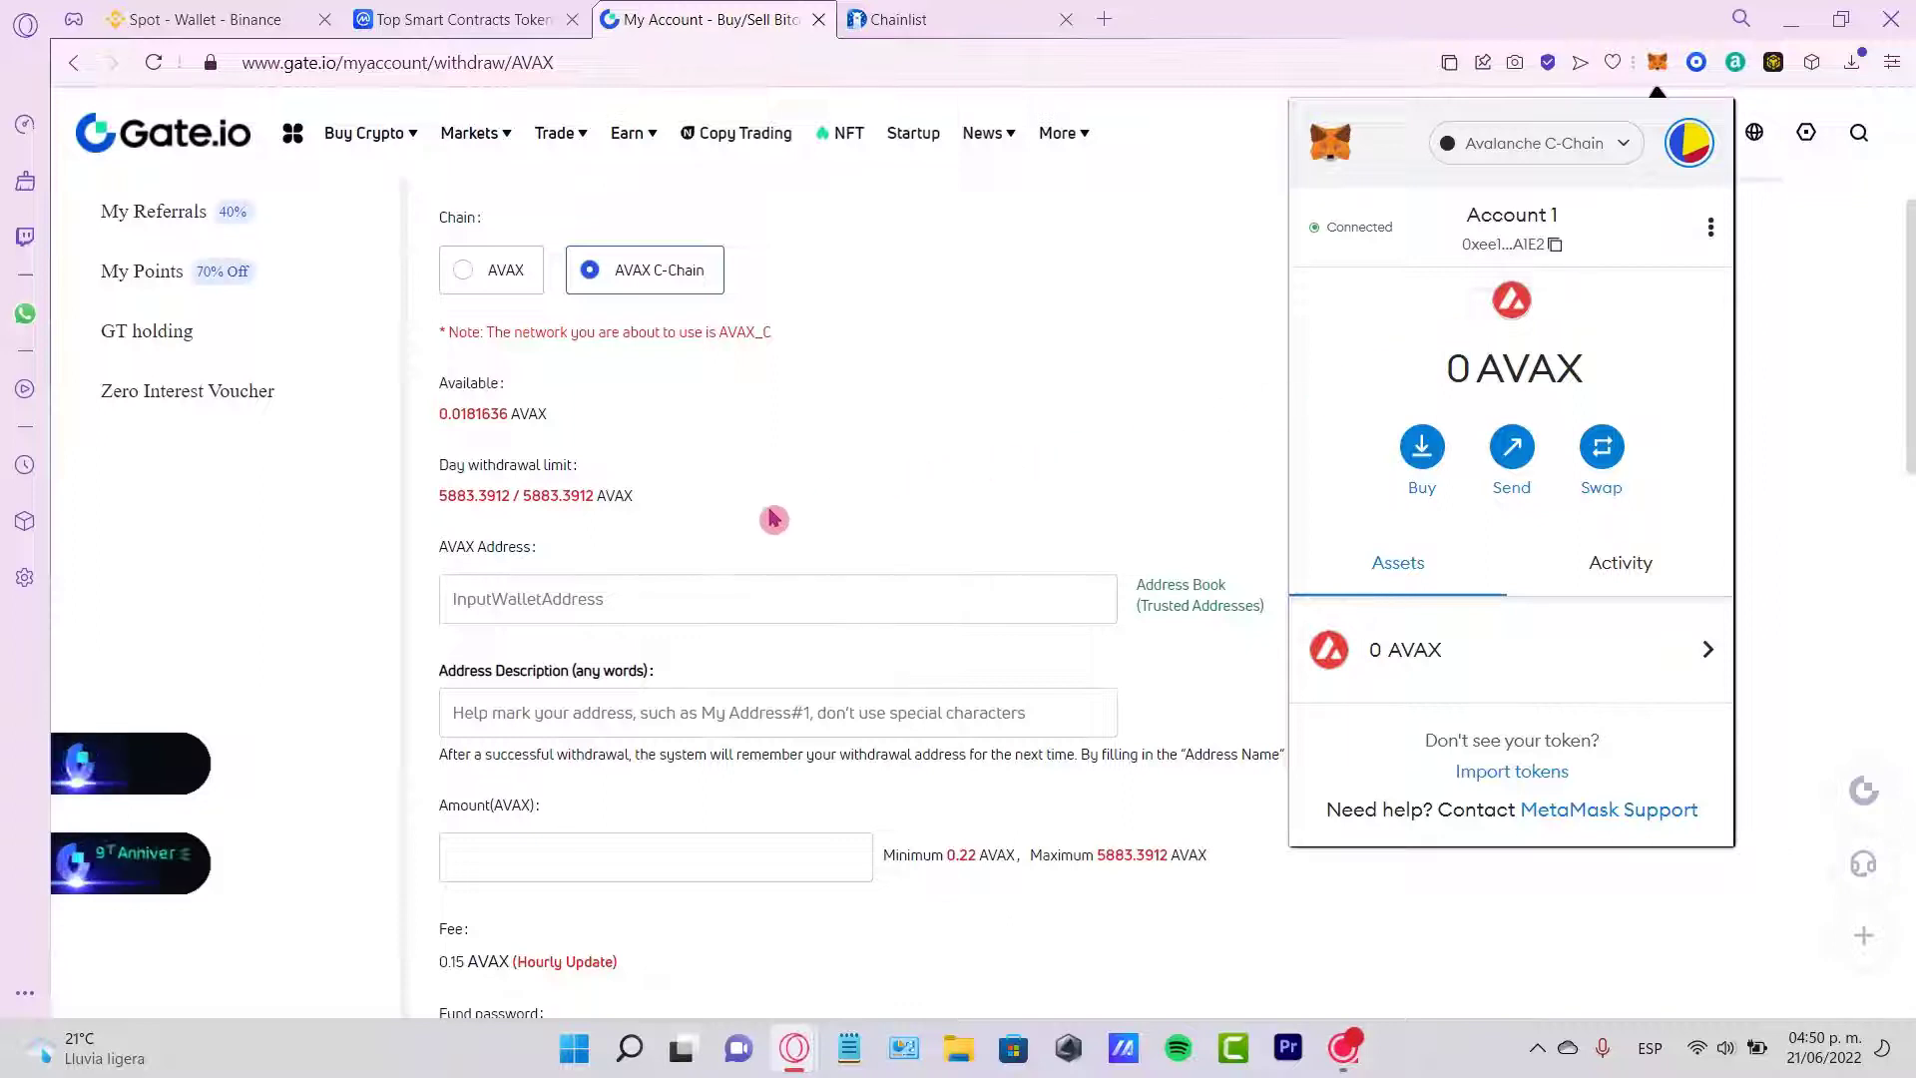
click(637, 578)
Paste the wallet address, add description 'address from metamask', and set amount 2
key(ctrl+v)
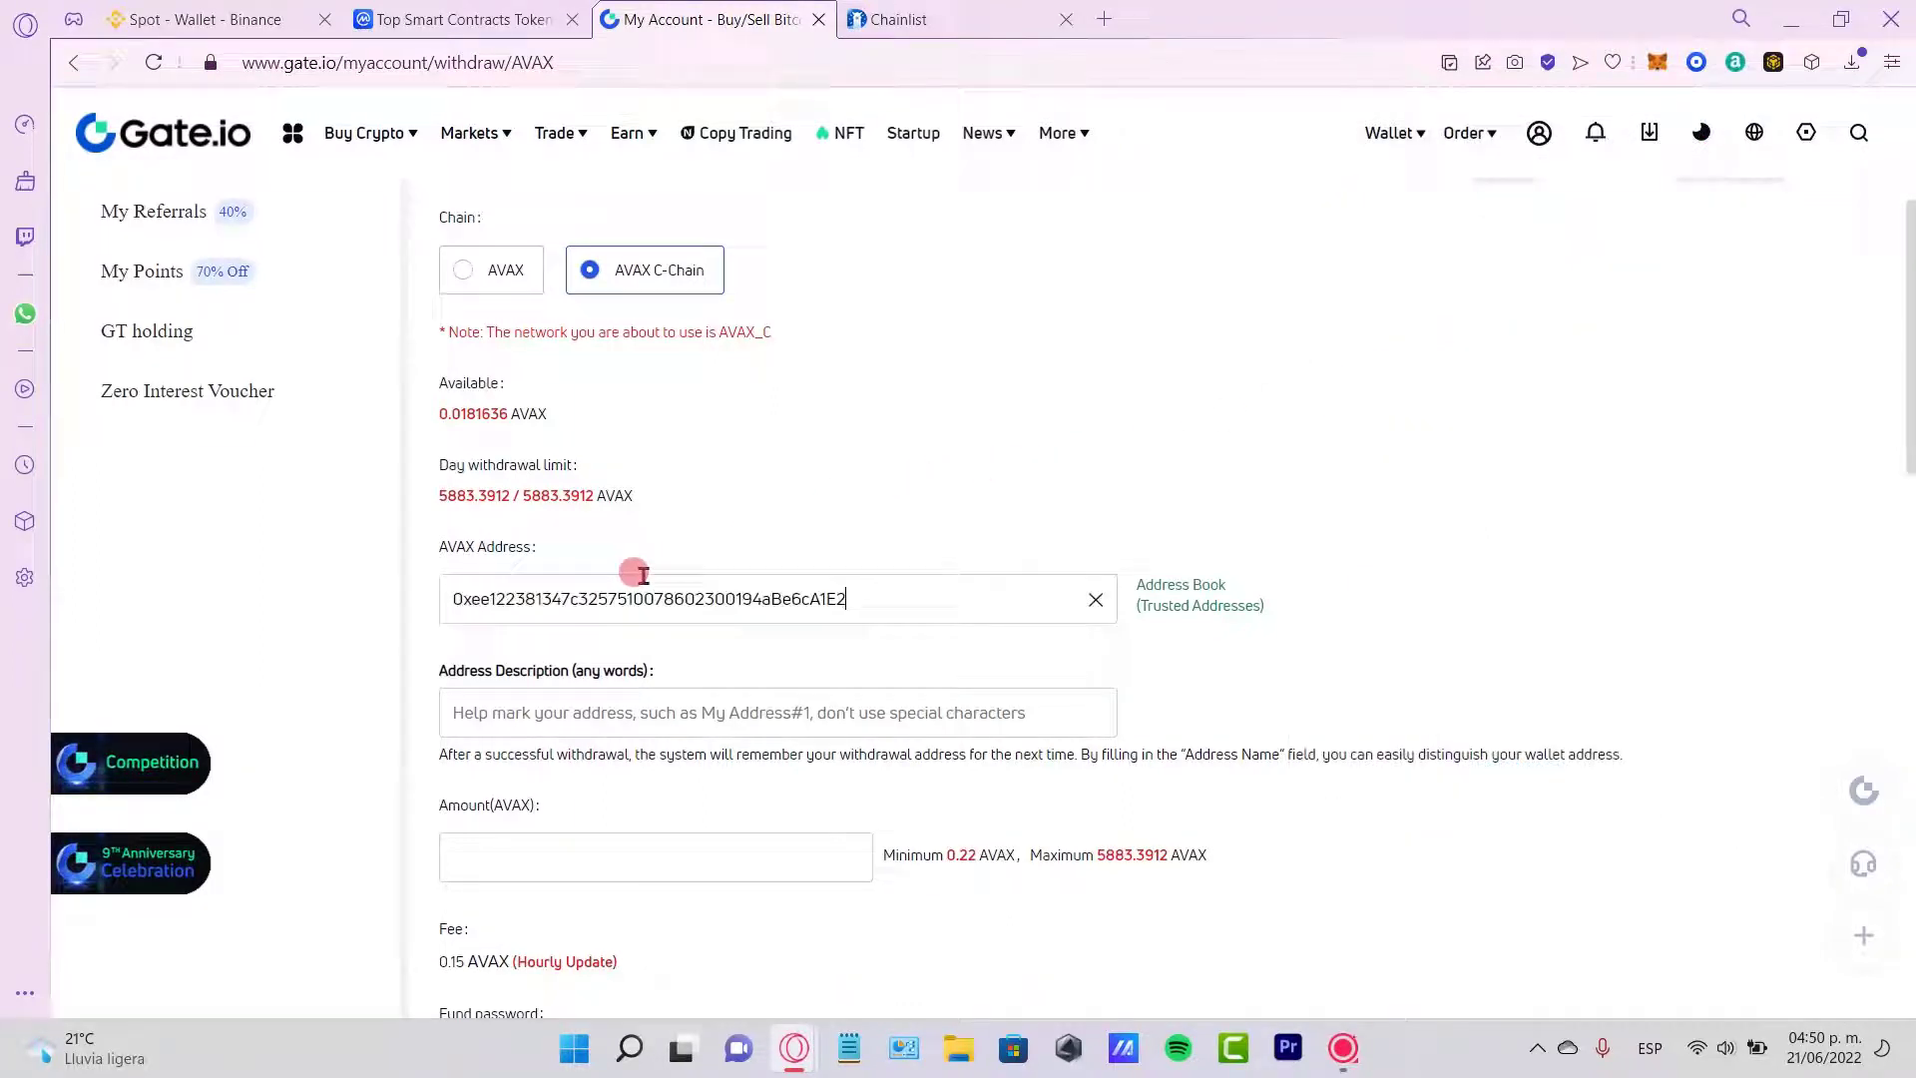
click(1067, 693)
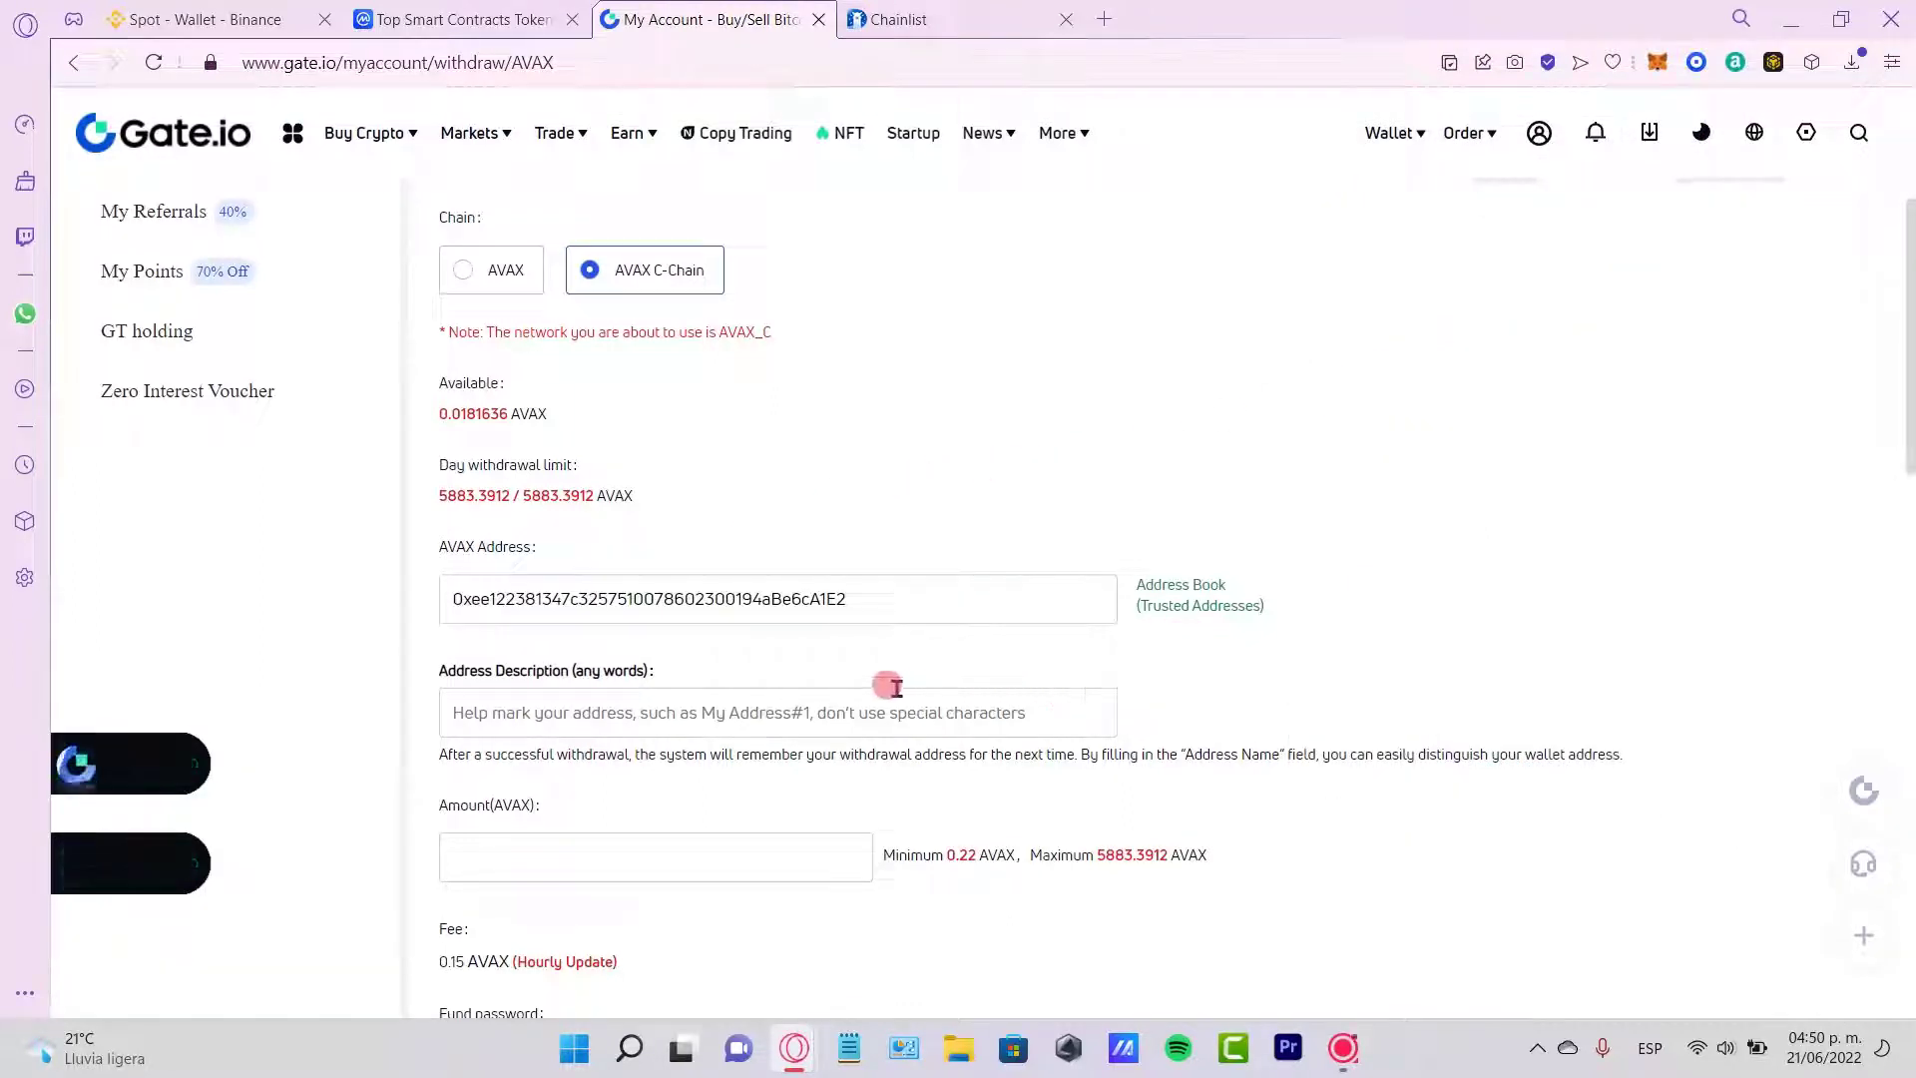
text(address from metamask)
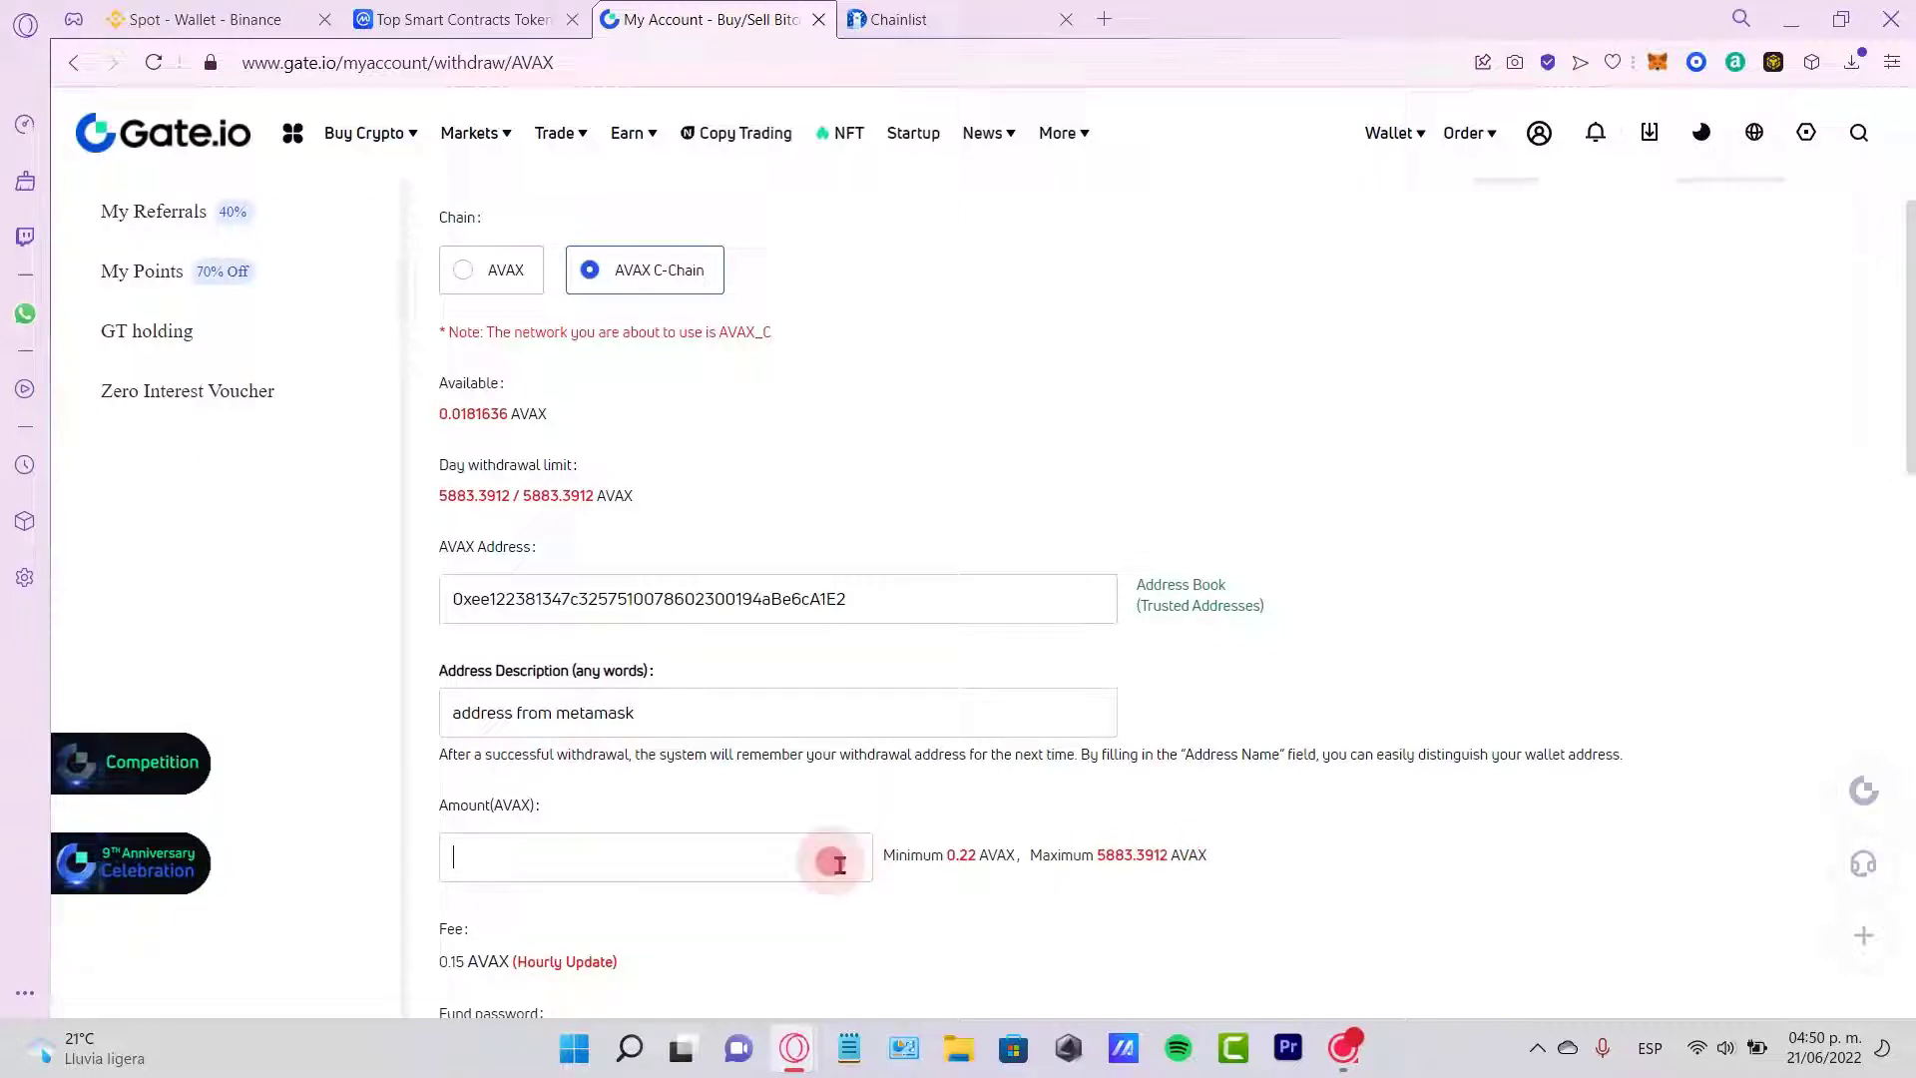
click(805, 854)
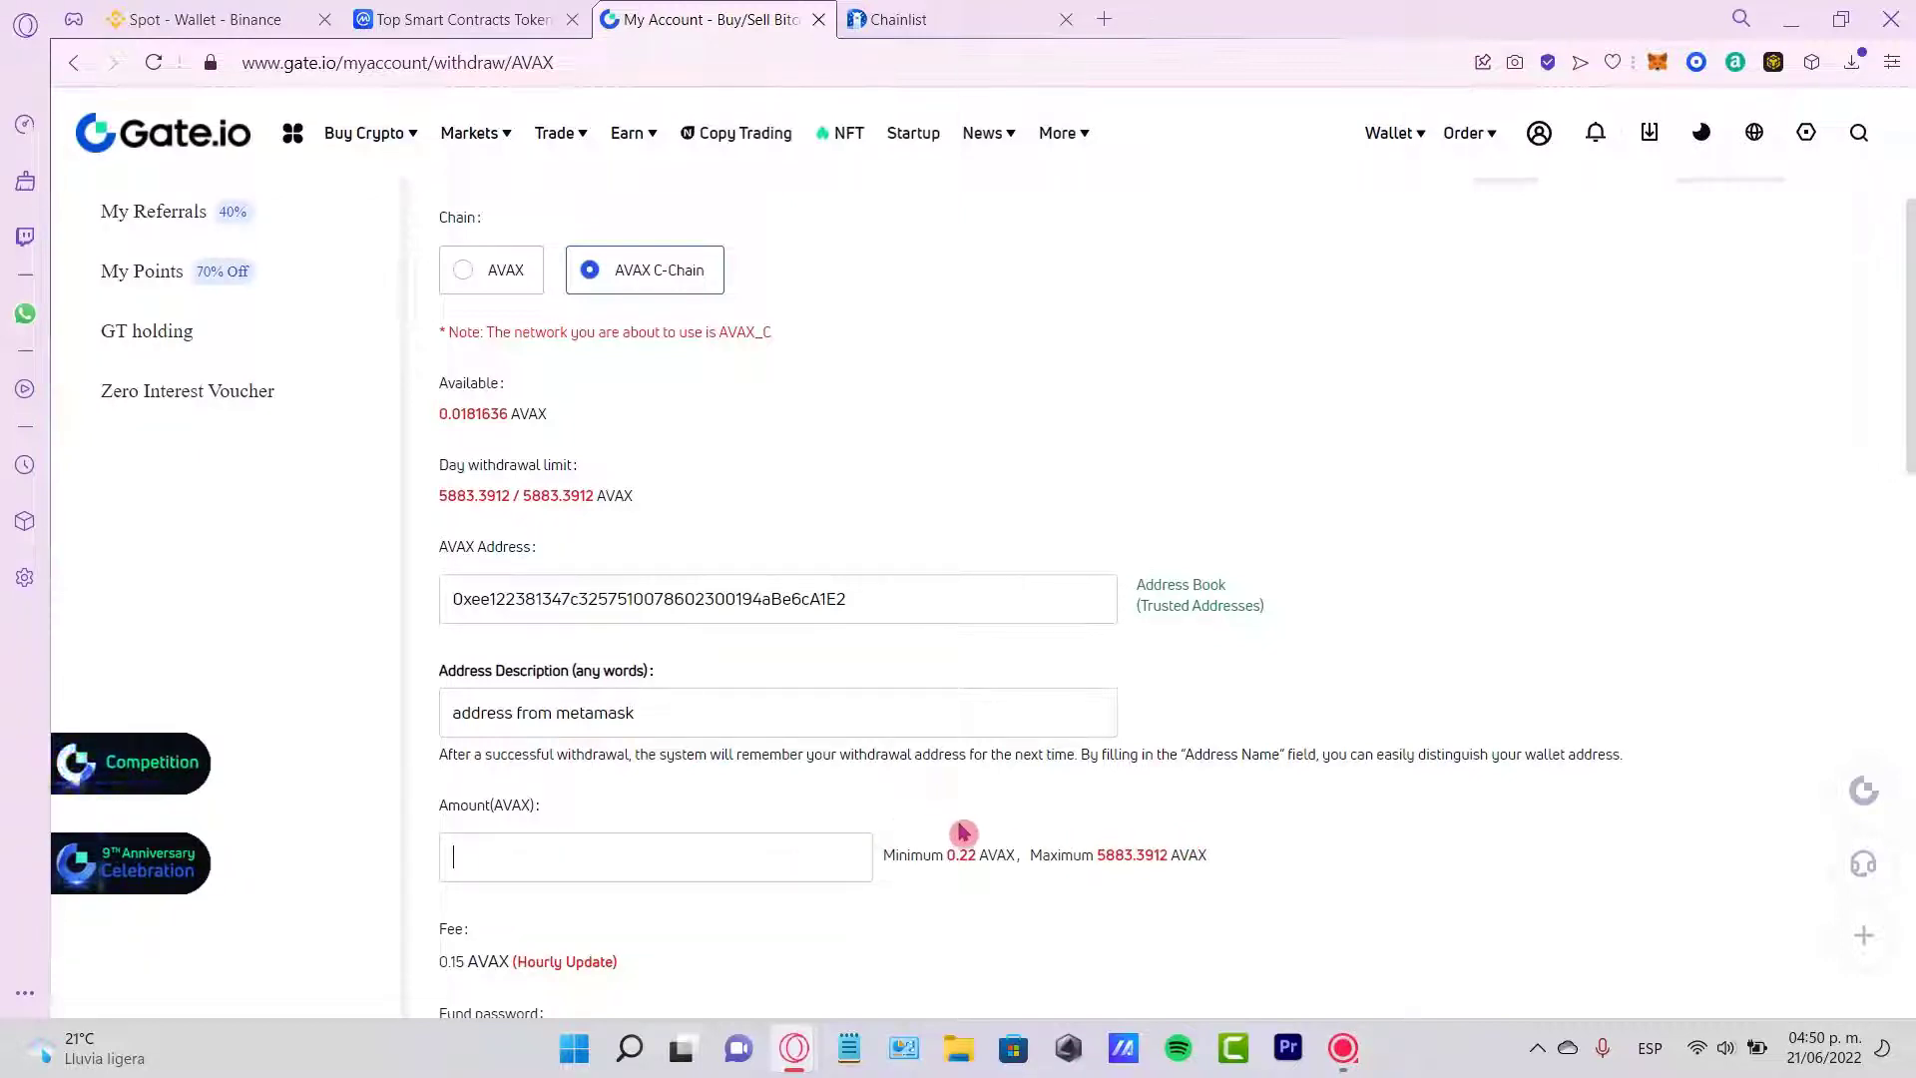
text(2)
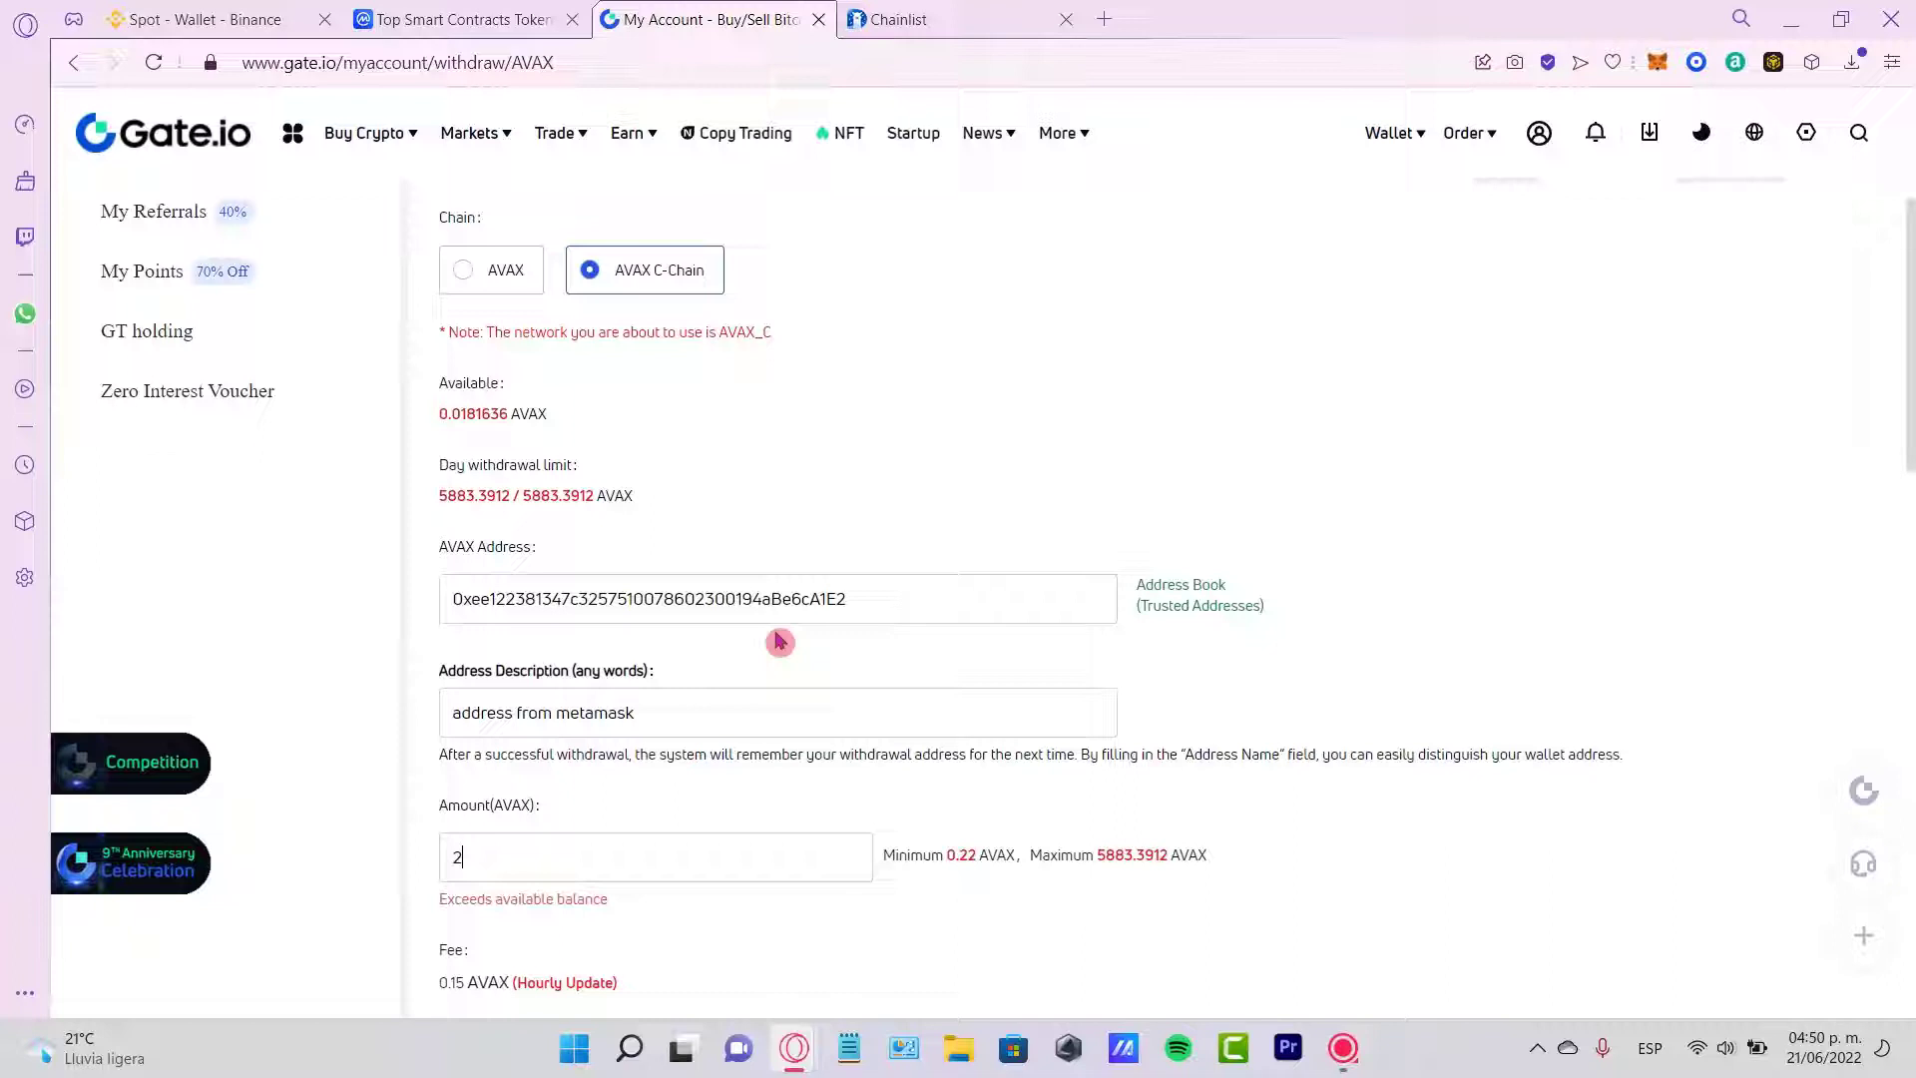
scroll(780, 642, down, 6)
Enter the fund password, SMS and email verification codes, and submit the withdrawal request
click(560, 346)
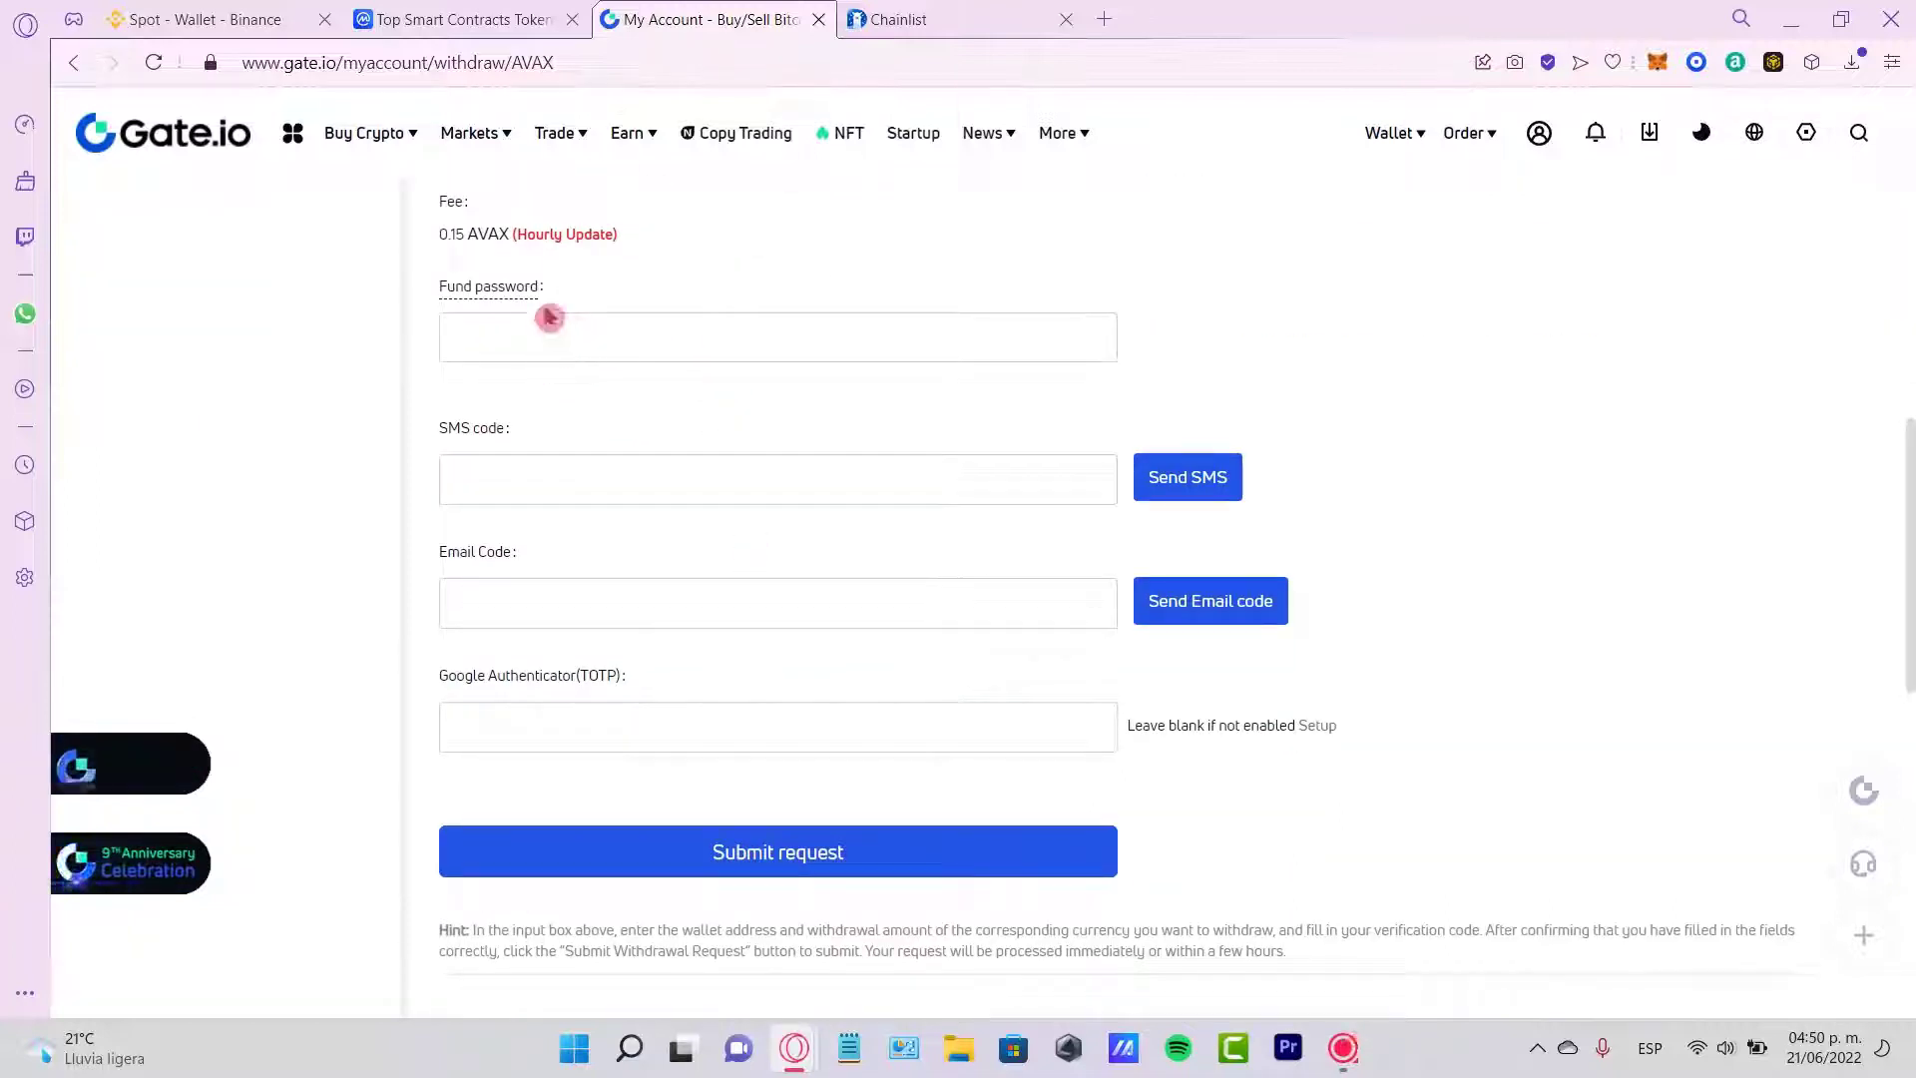
mouse_move(512, 292)
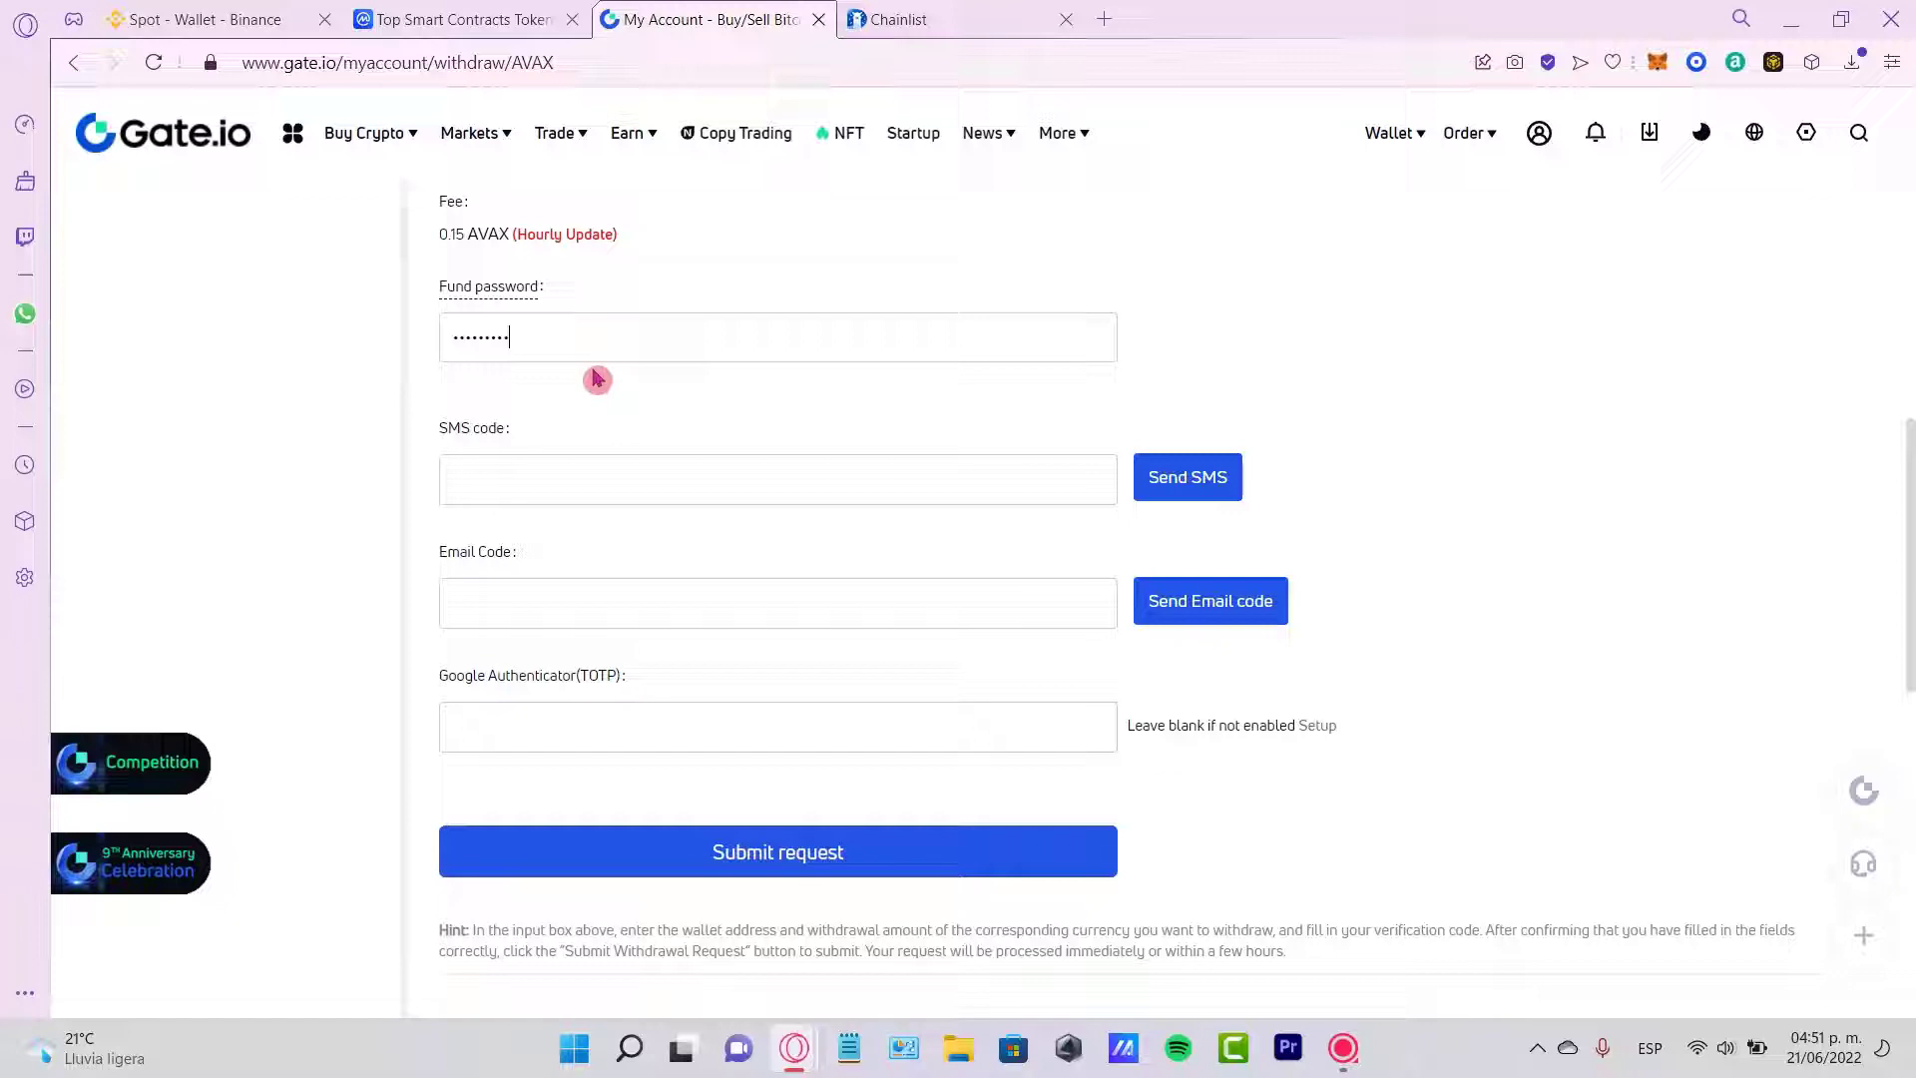
click(518, 478)
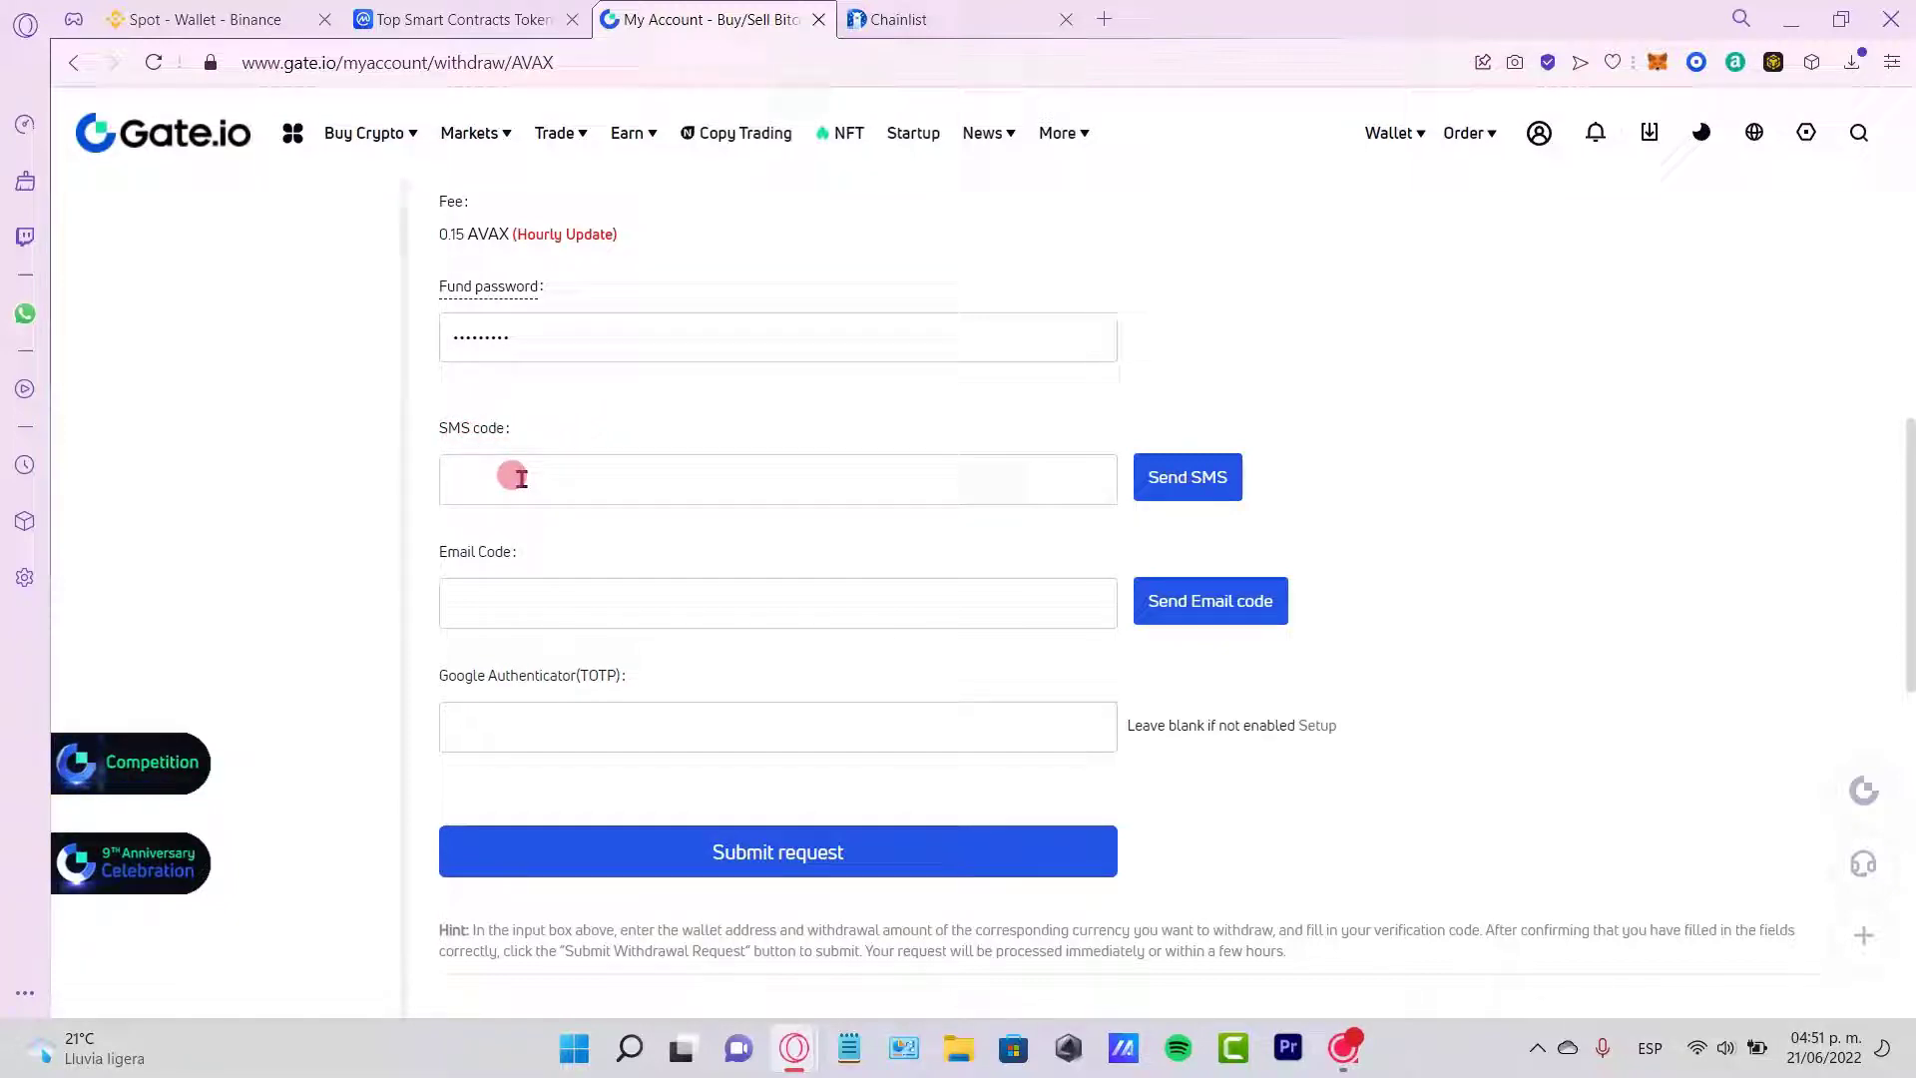
click(649, 600)
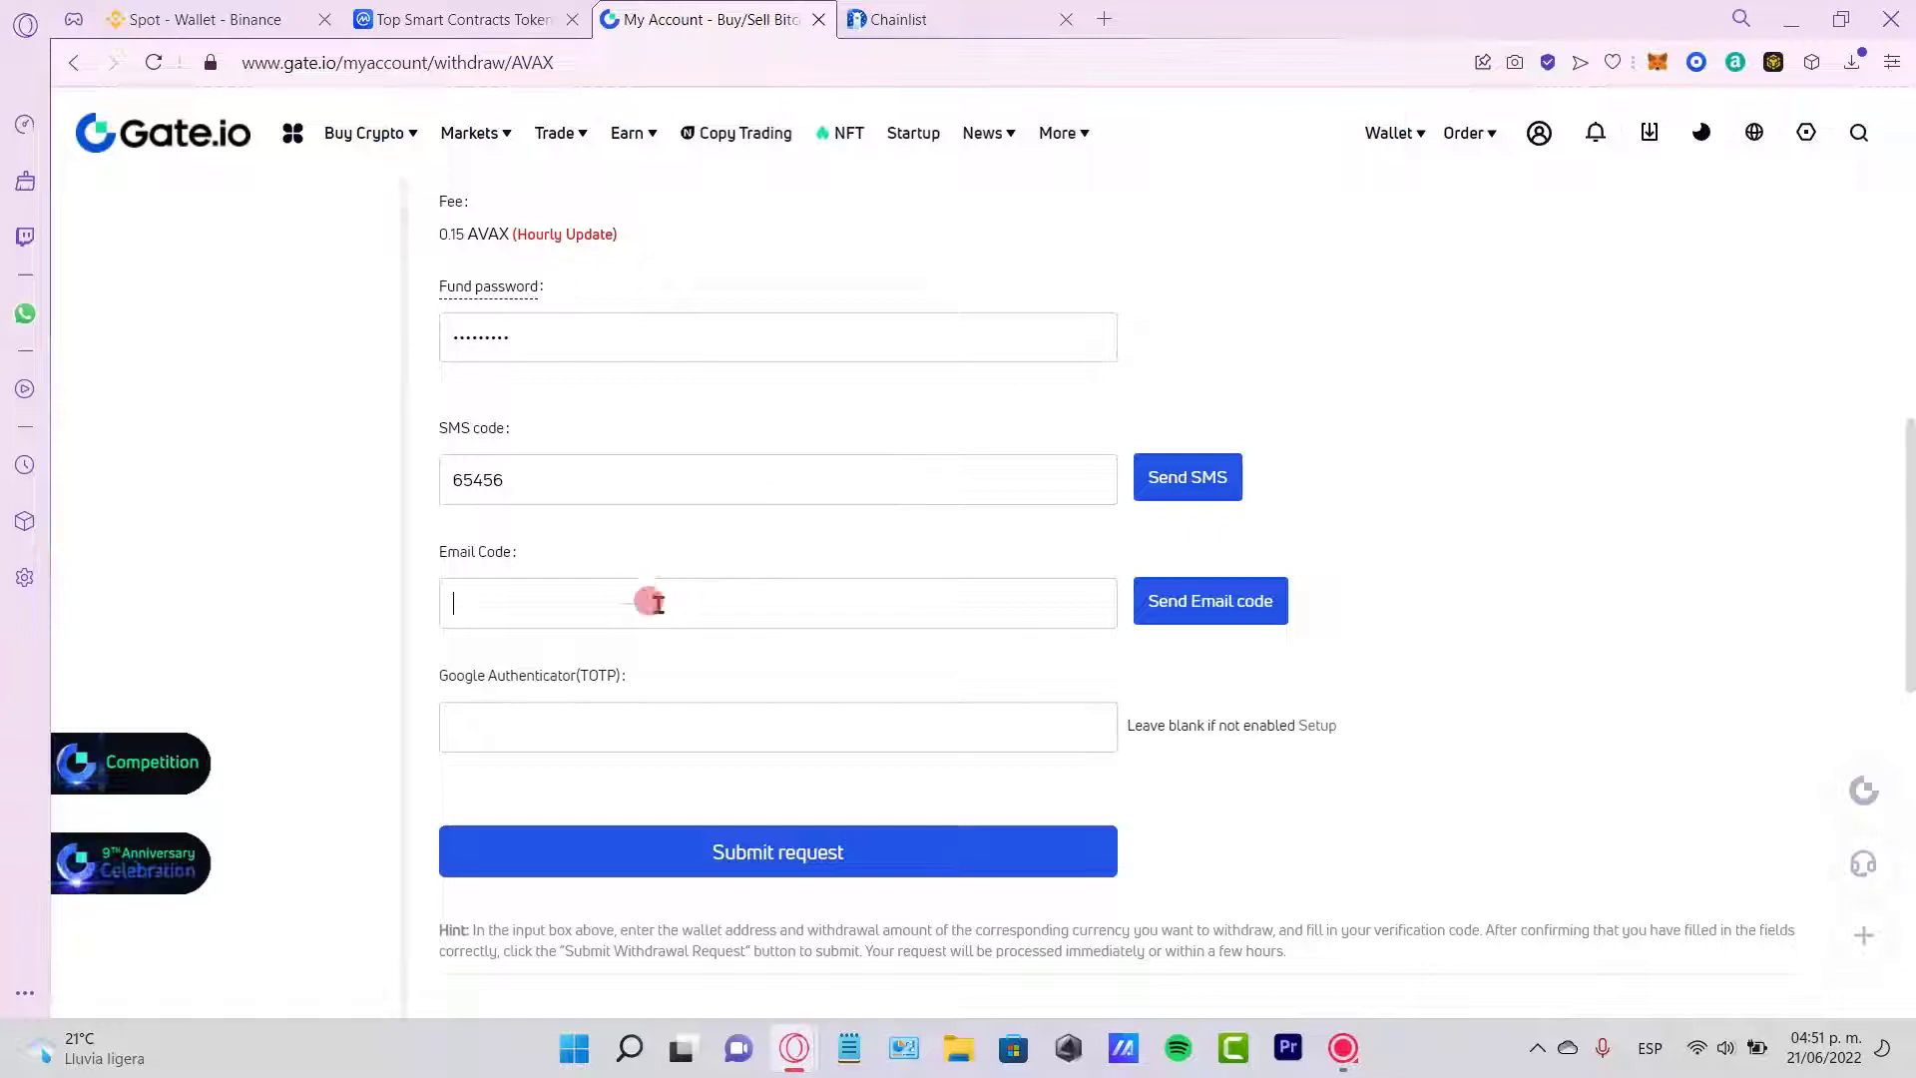
drag(427, 670, 577, 672)
click(587, 706)
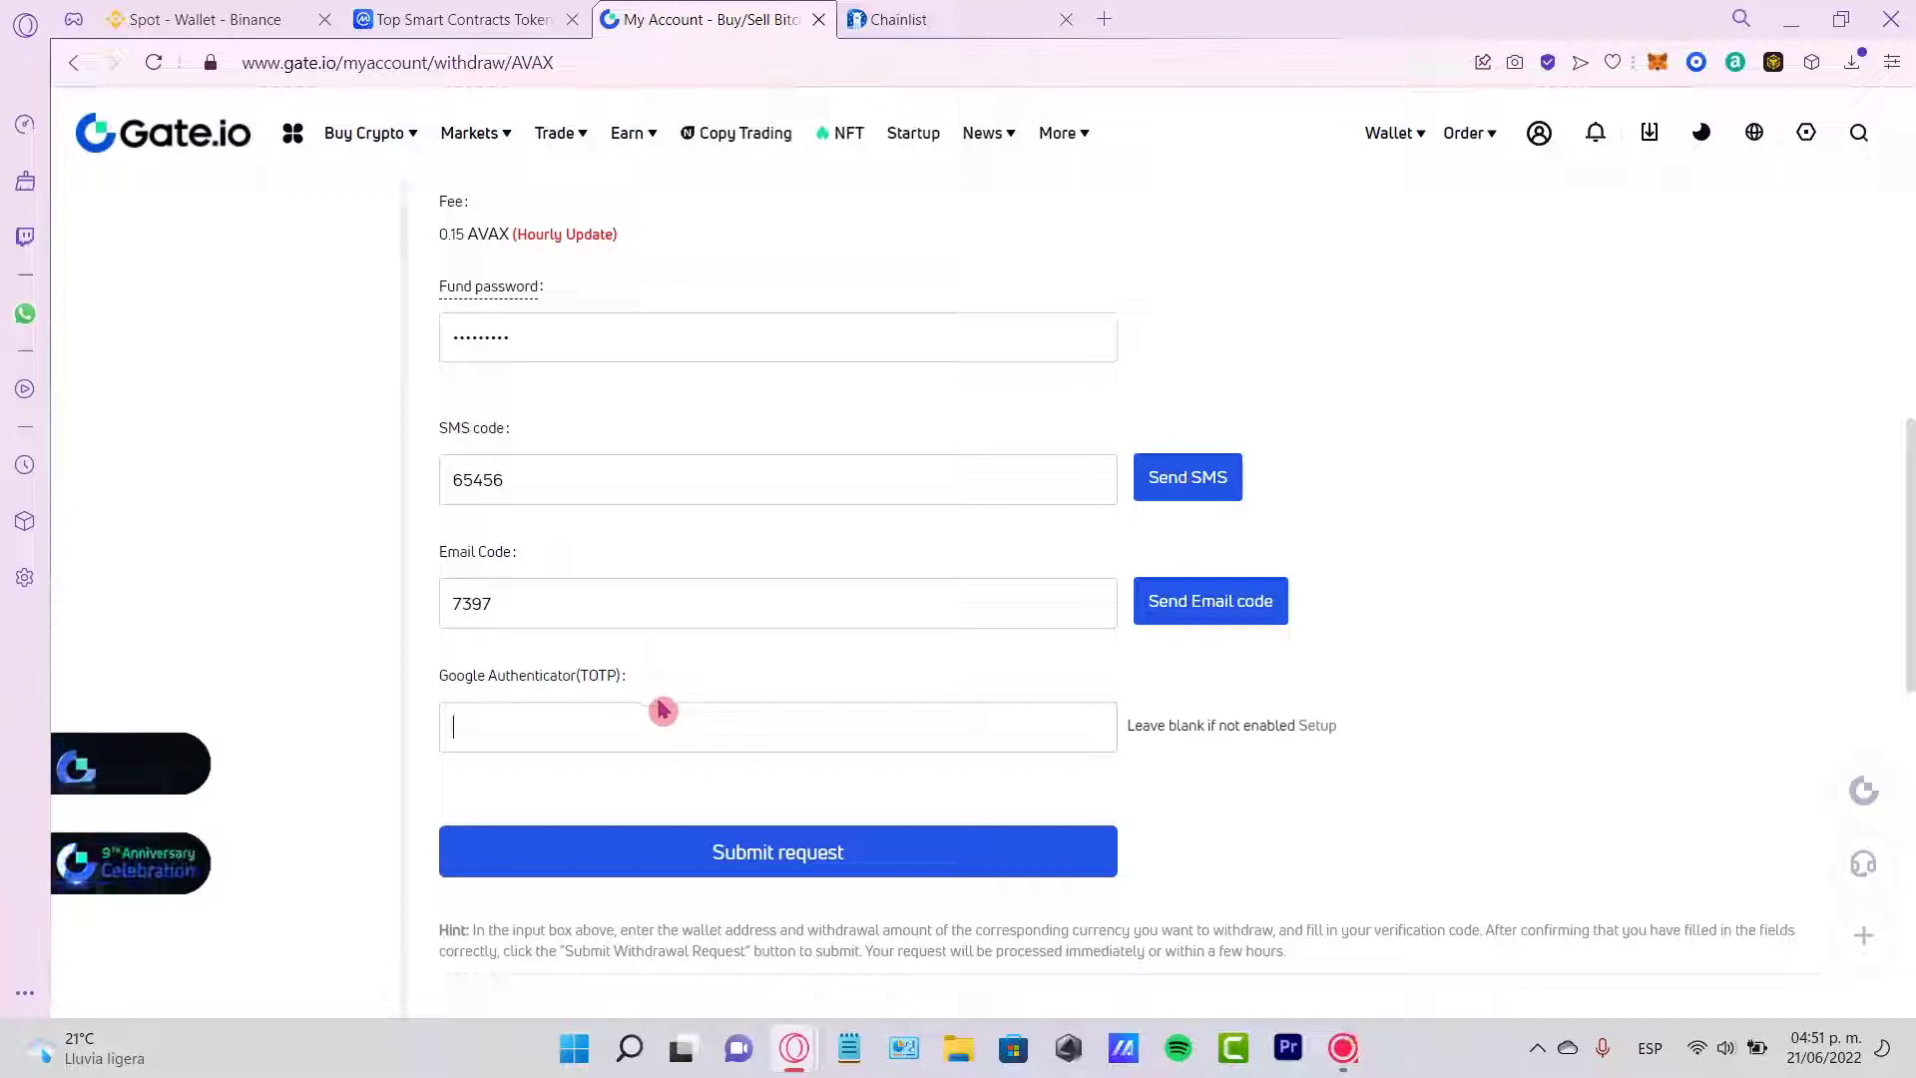
click(763, 851)
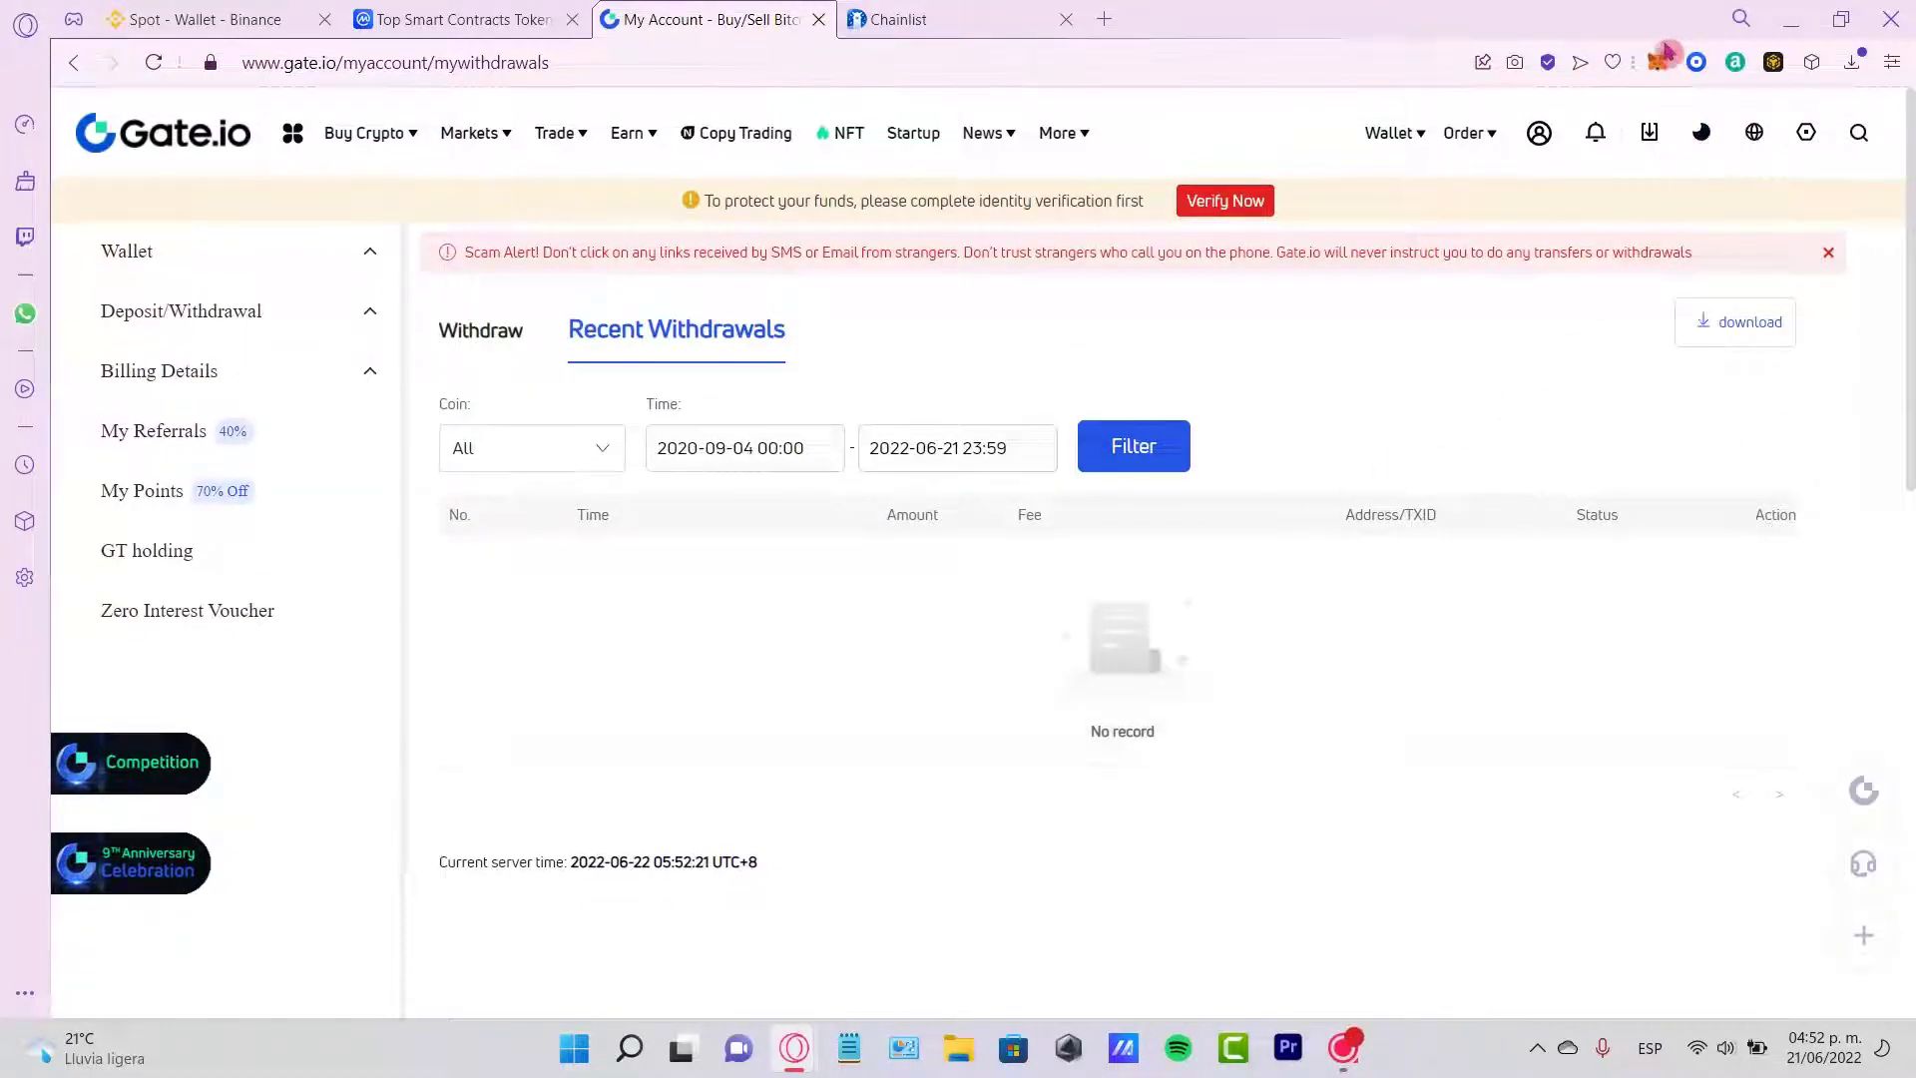
Check the MetaMask AVAX asset shows a 0 AVAX balance and no transactions
click(1660, 65)
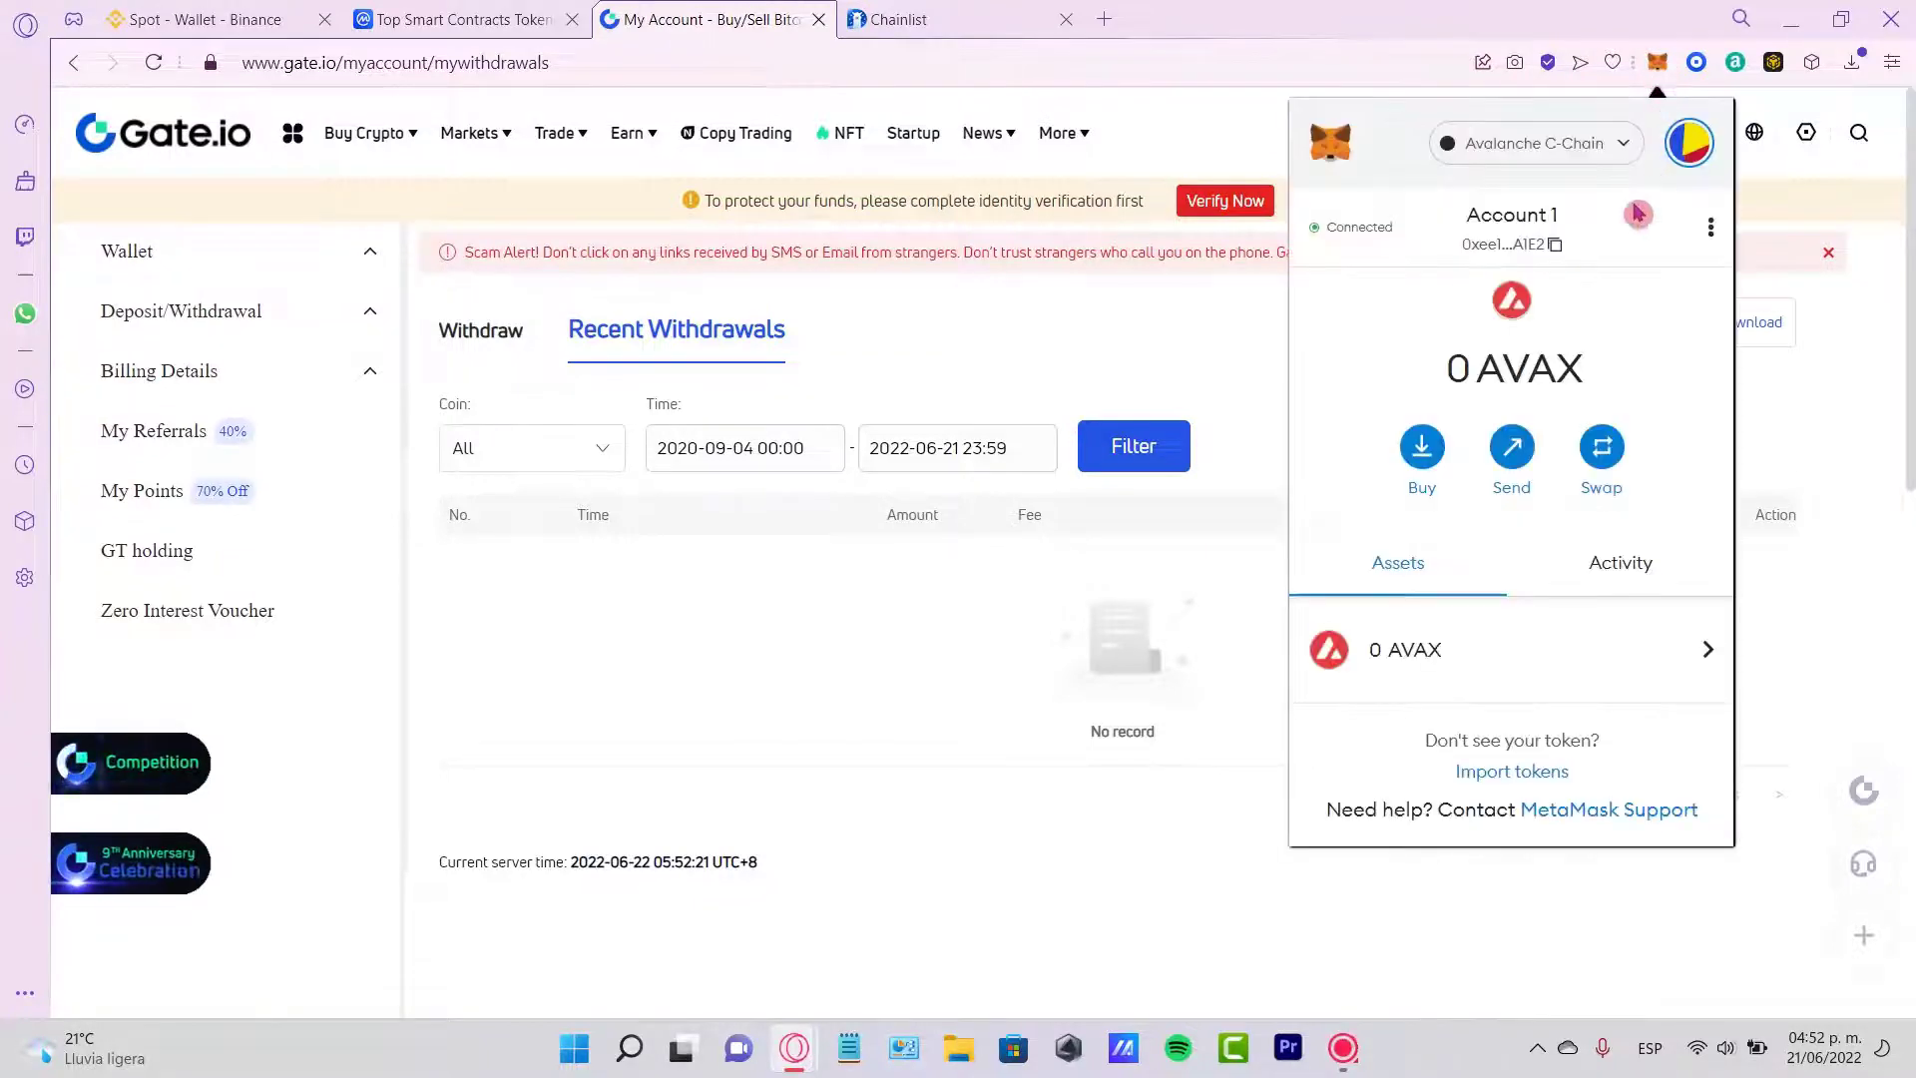
click(1492, 653)
drag(1446, 369, 1591, 368)
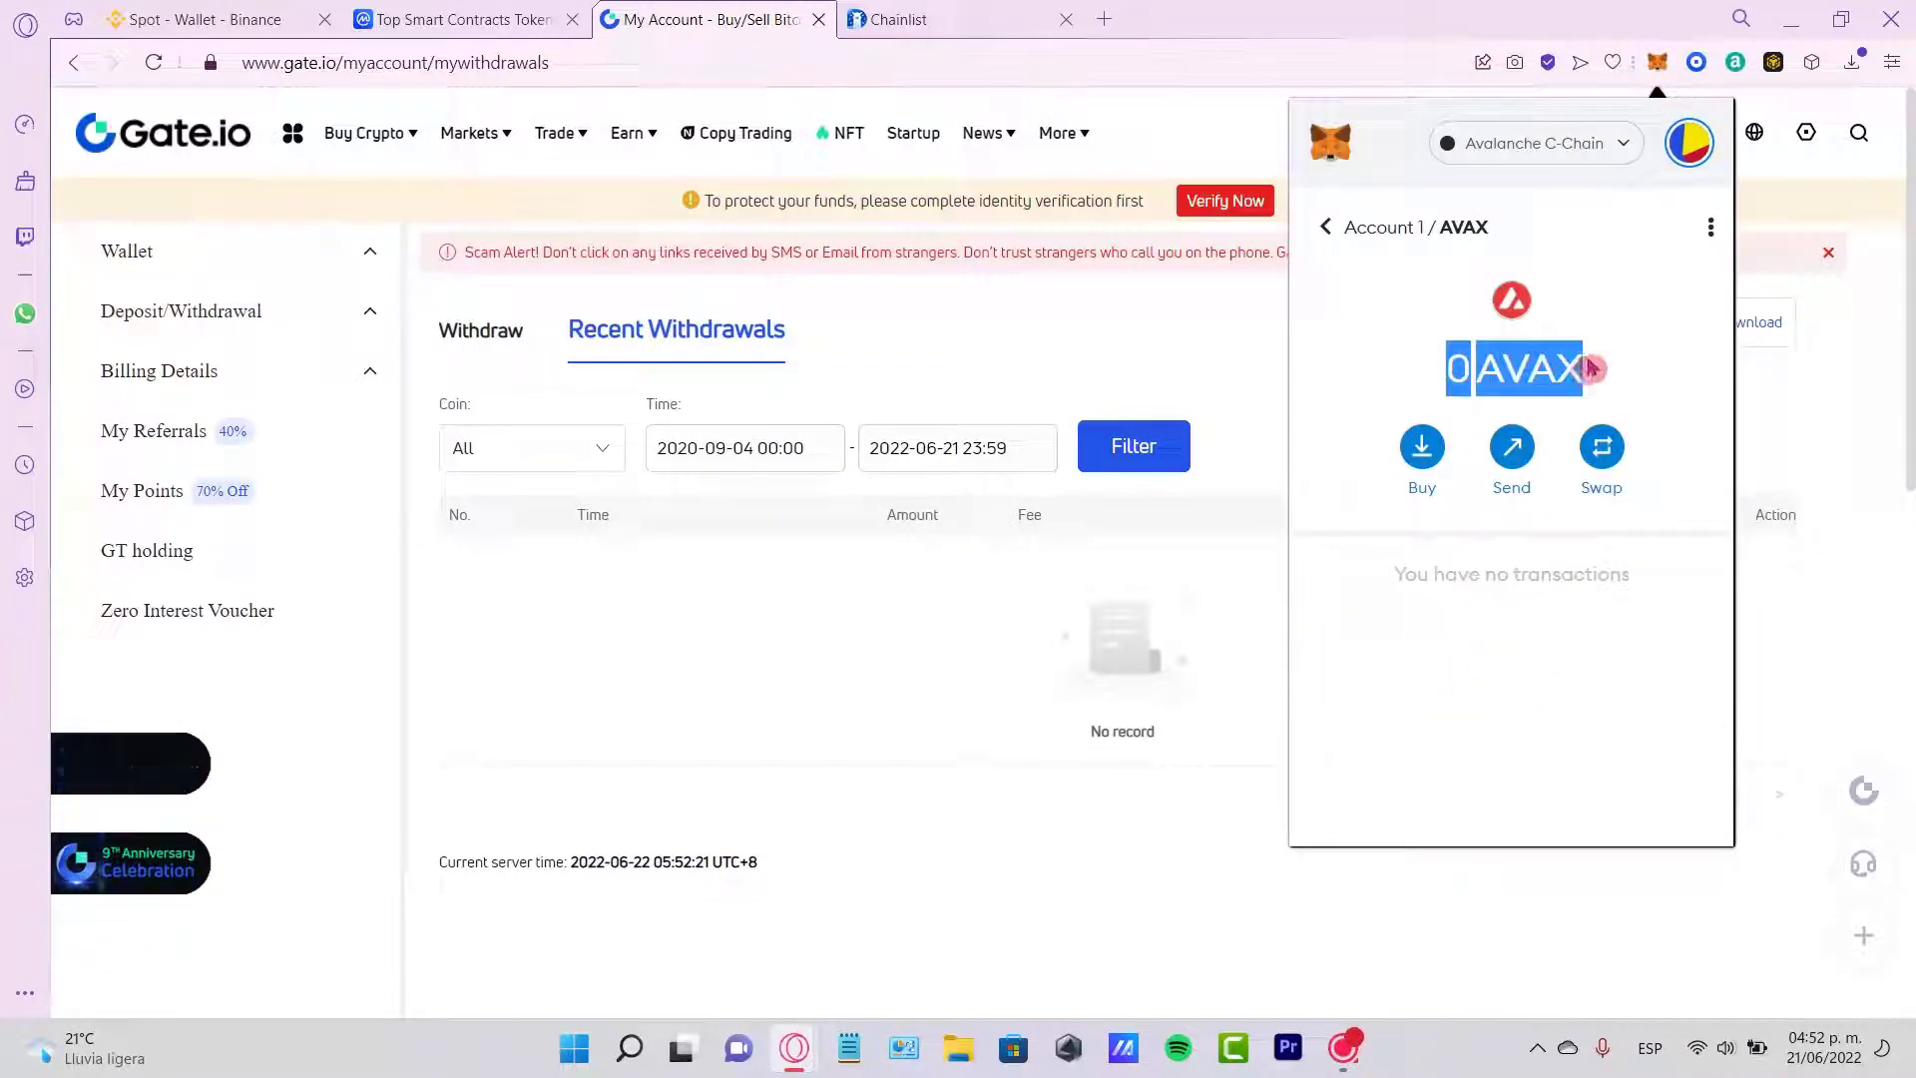
click(1395, 596)
drag(1394, 596, 1608, 598)
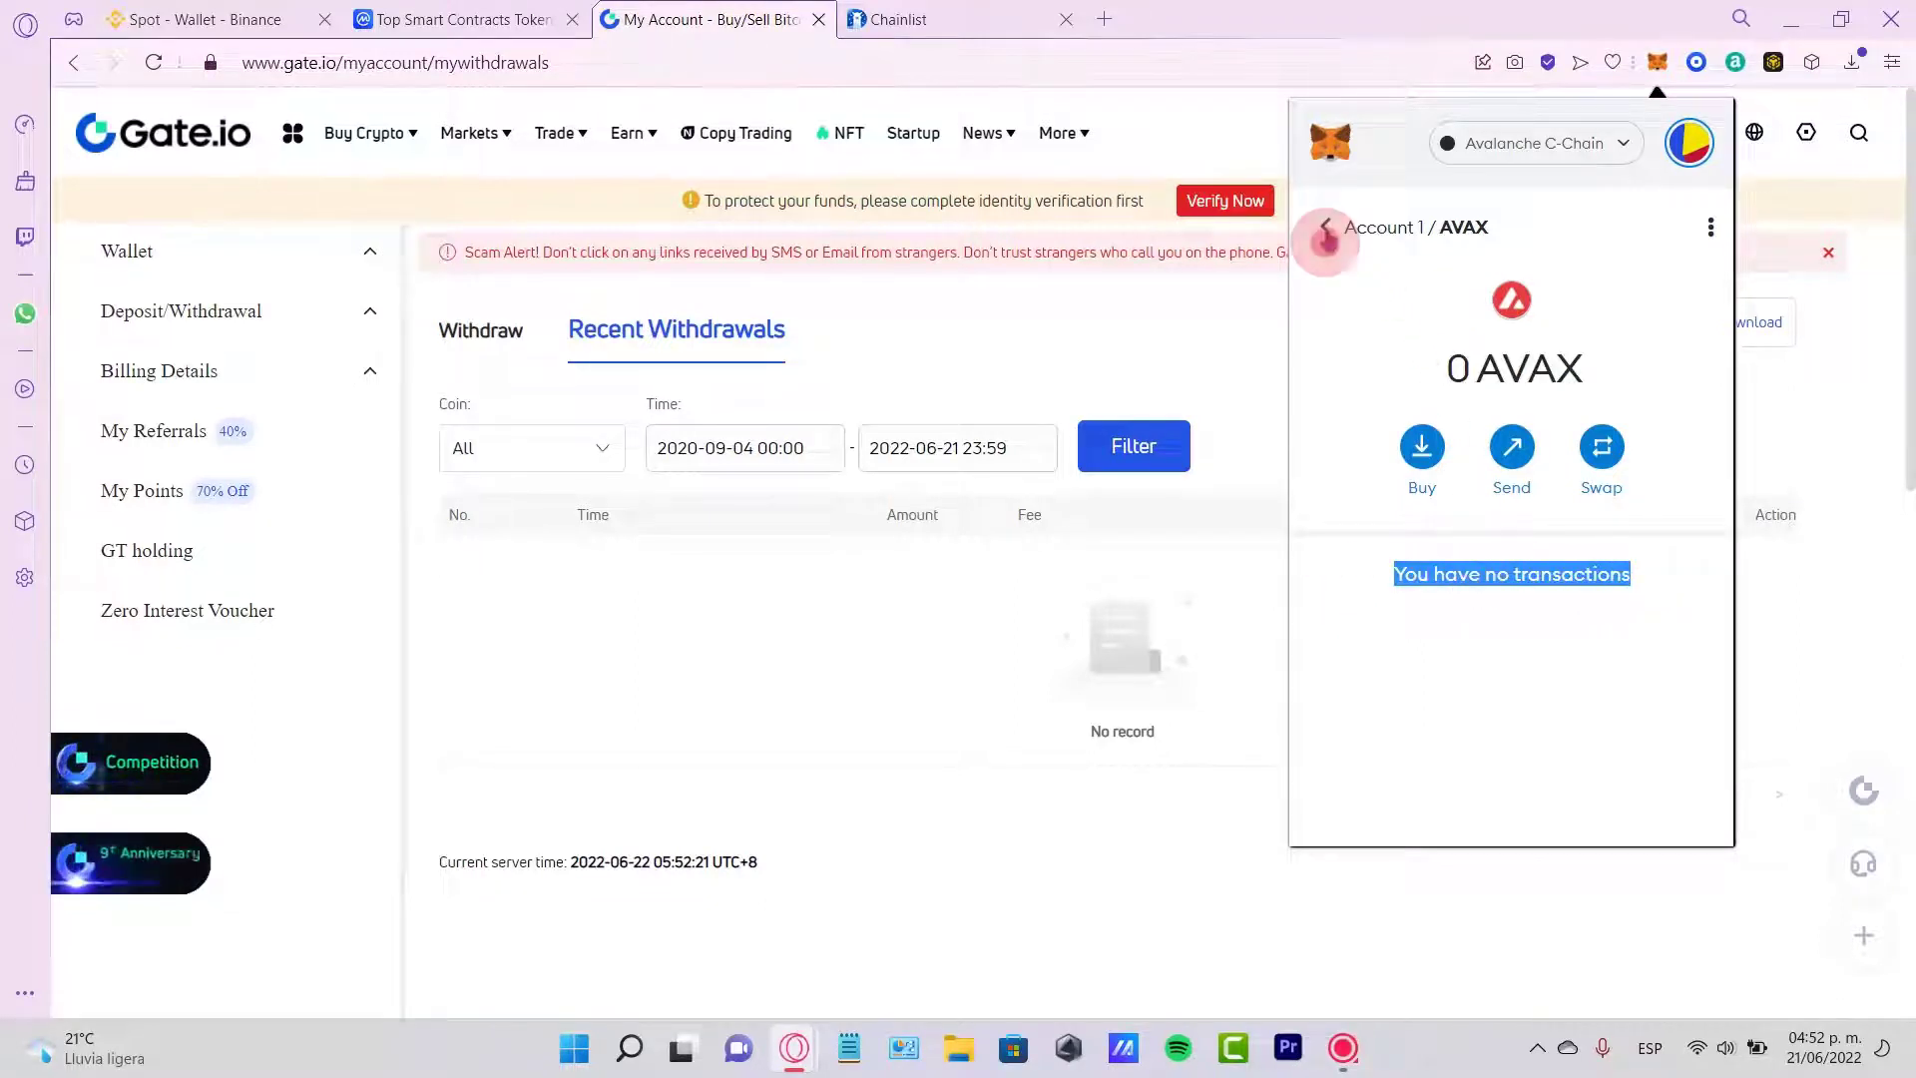
click(1326, 228)
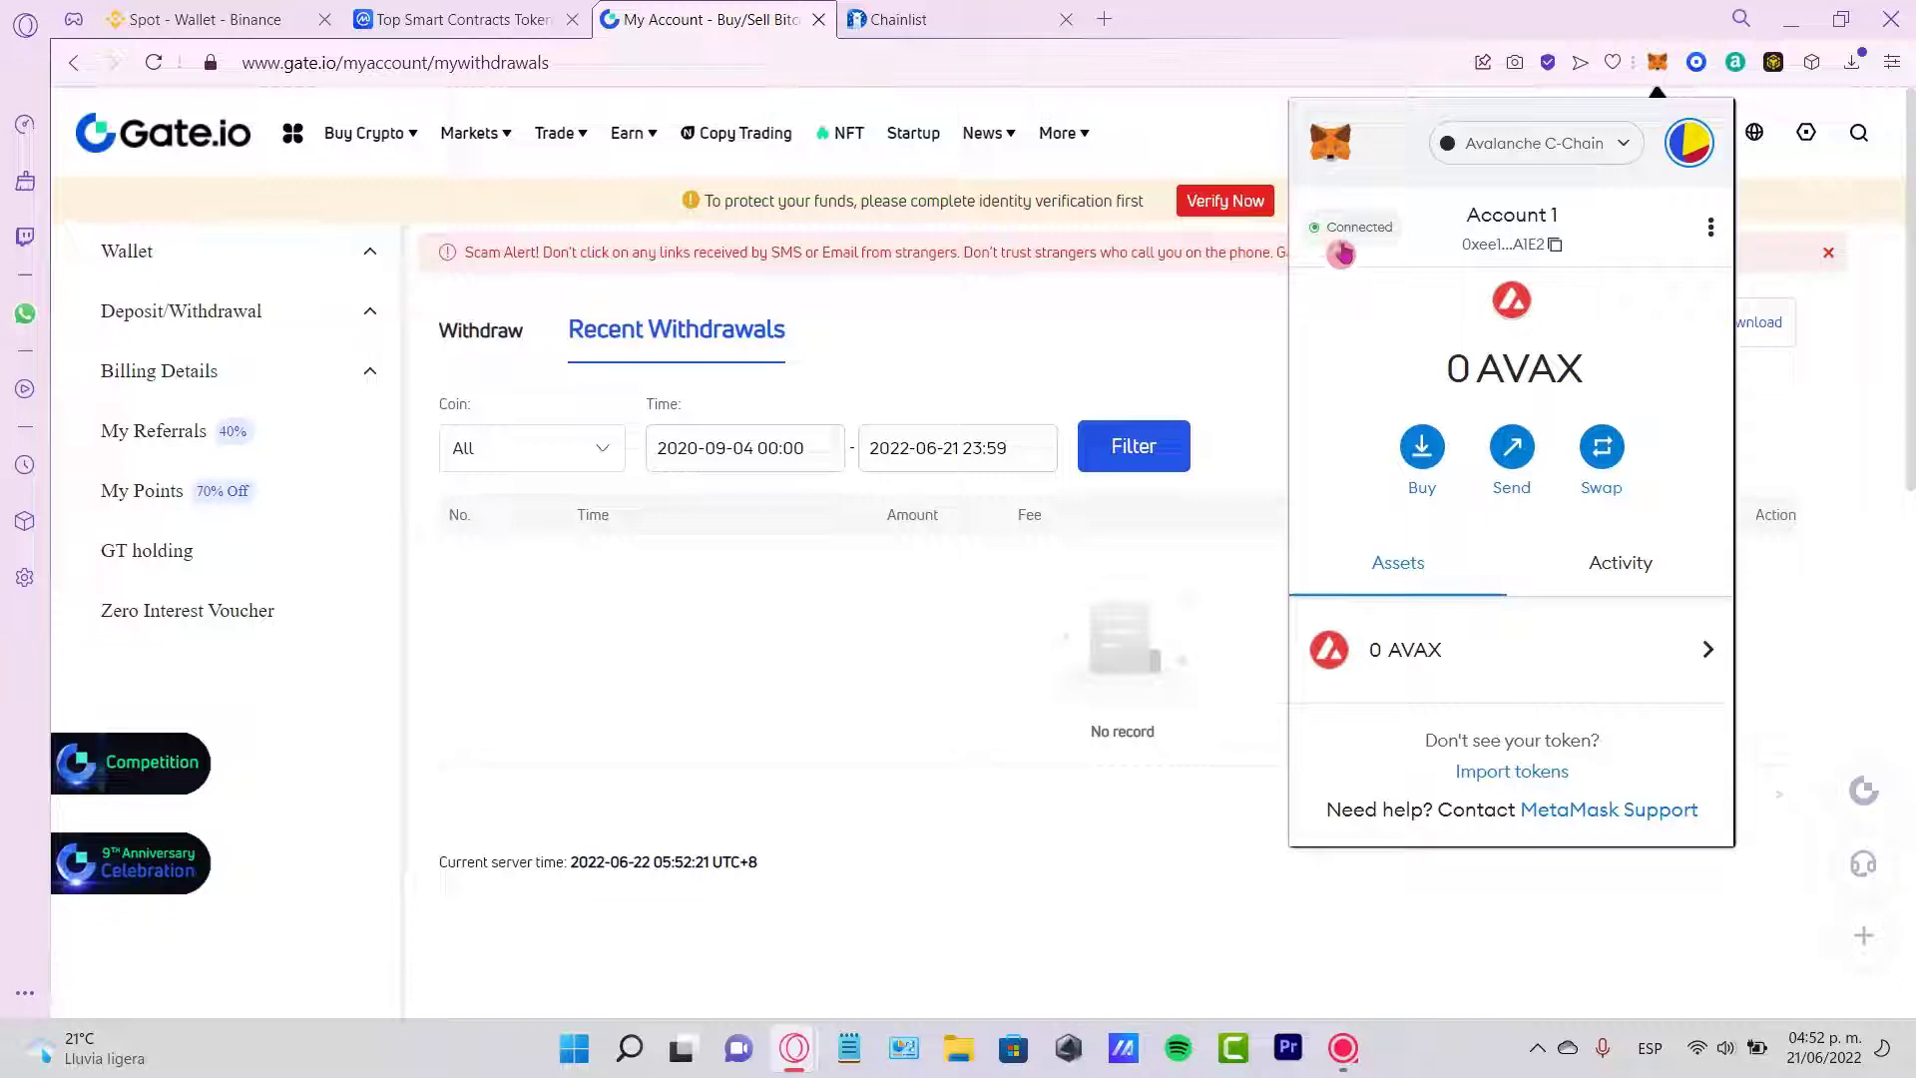
Start a custom token import in MetaMask and switch to the CoinMarketCap tab
click(1555, 773)
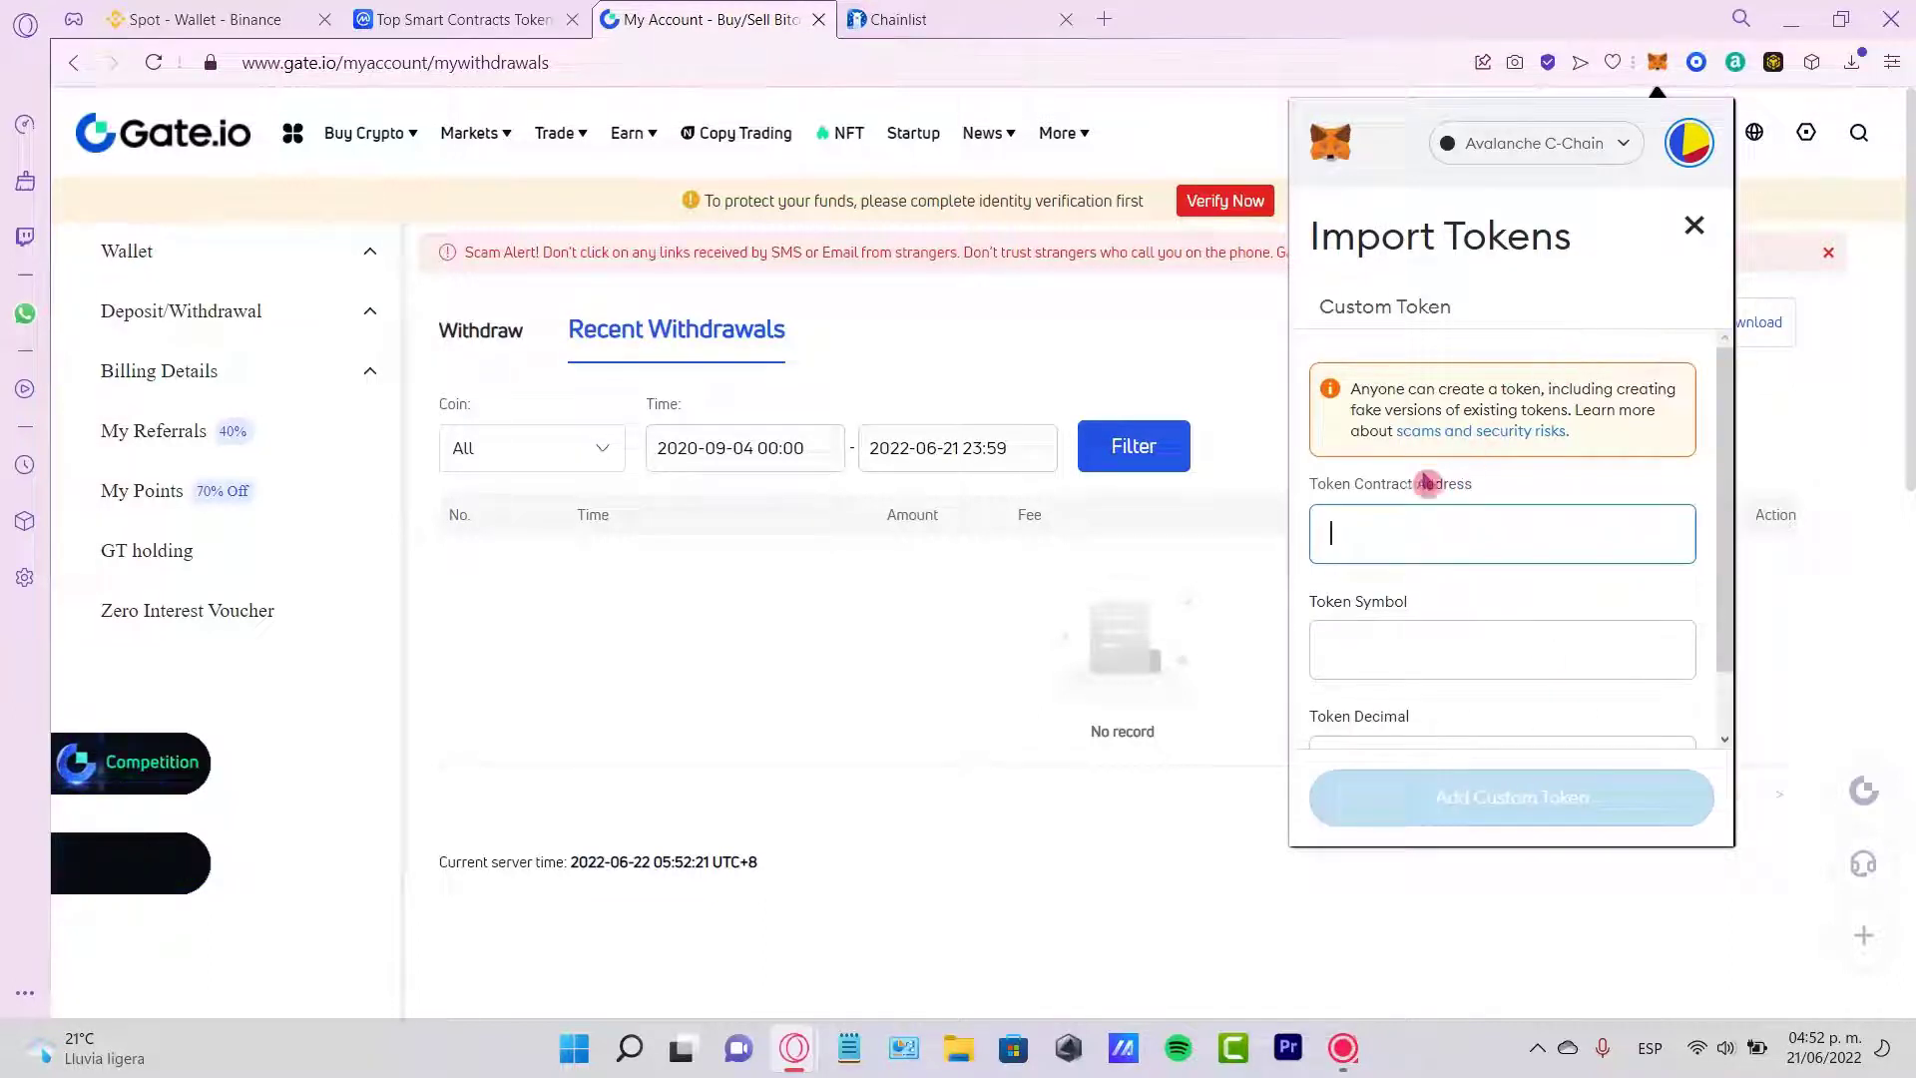
drag(1307, 483, 1478, 510)
click(1479, 515)
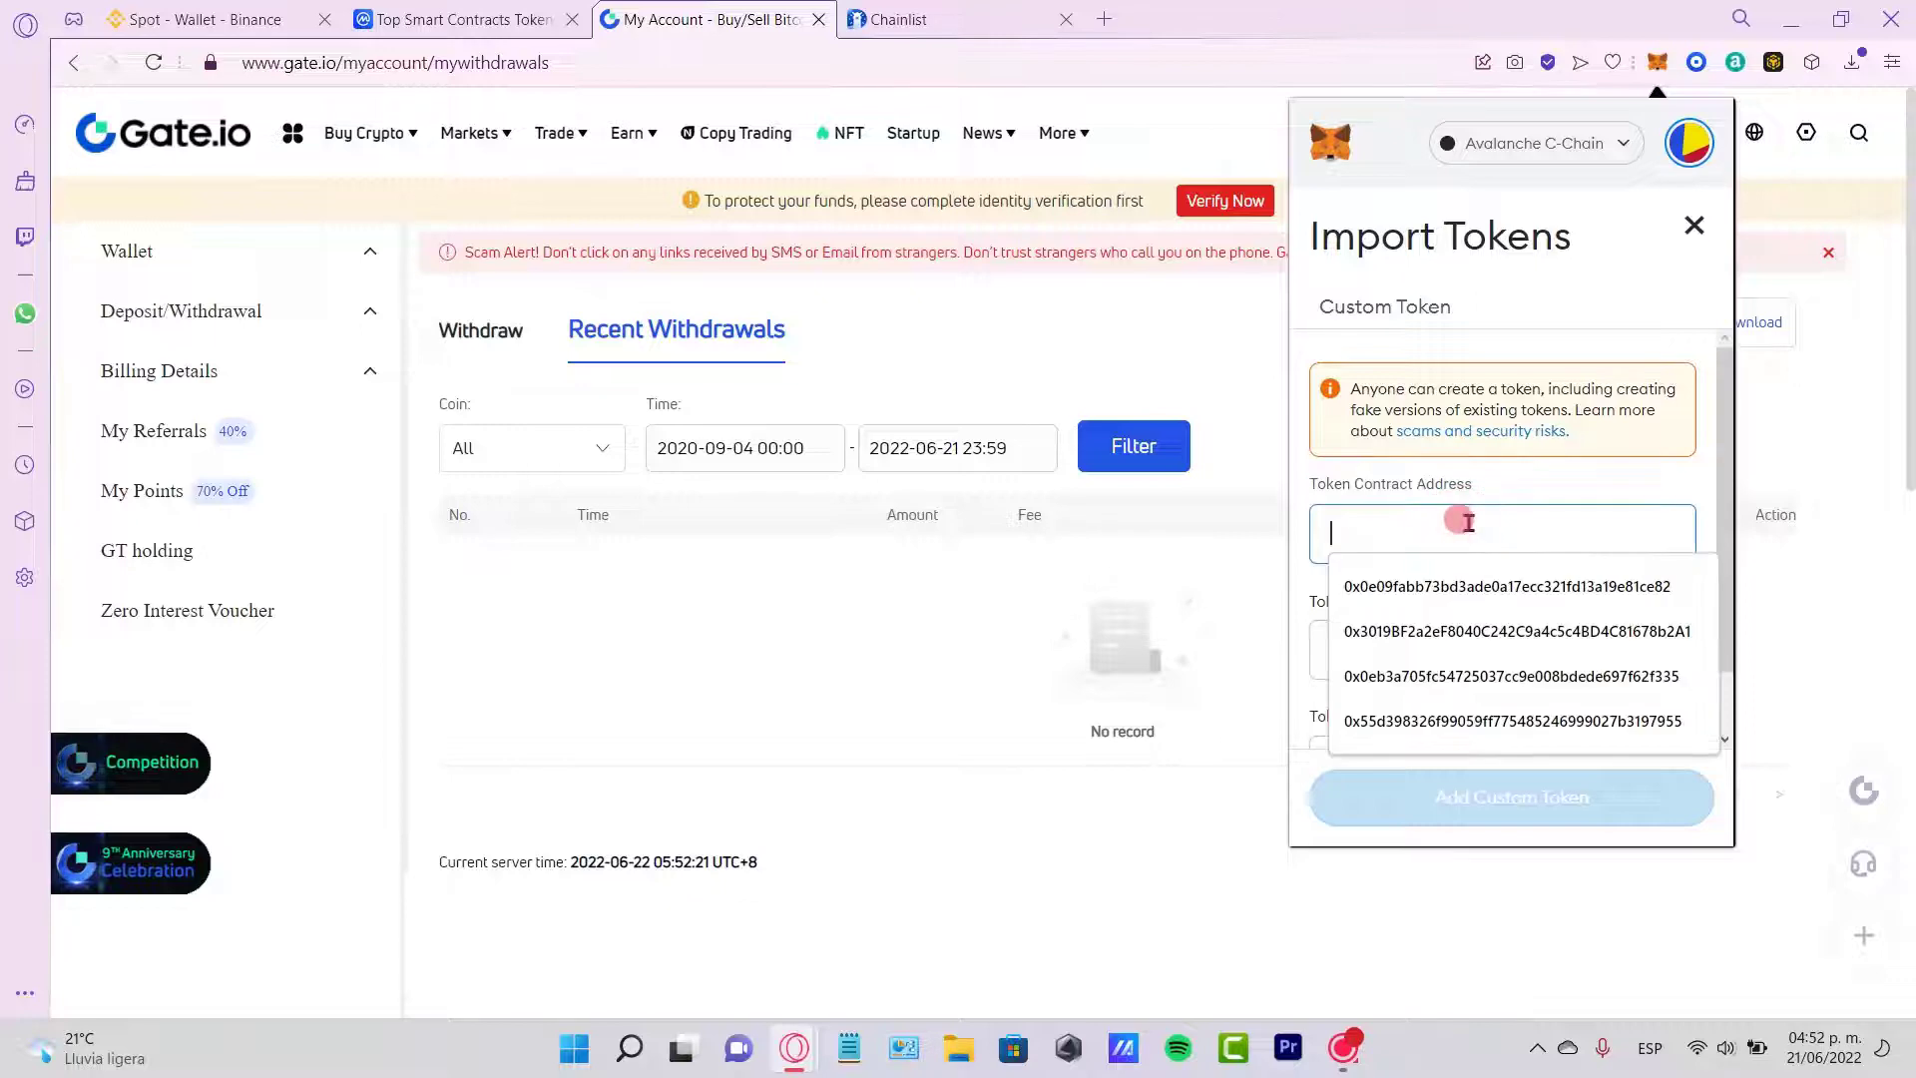
click(462, 19)
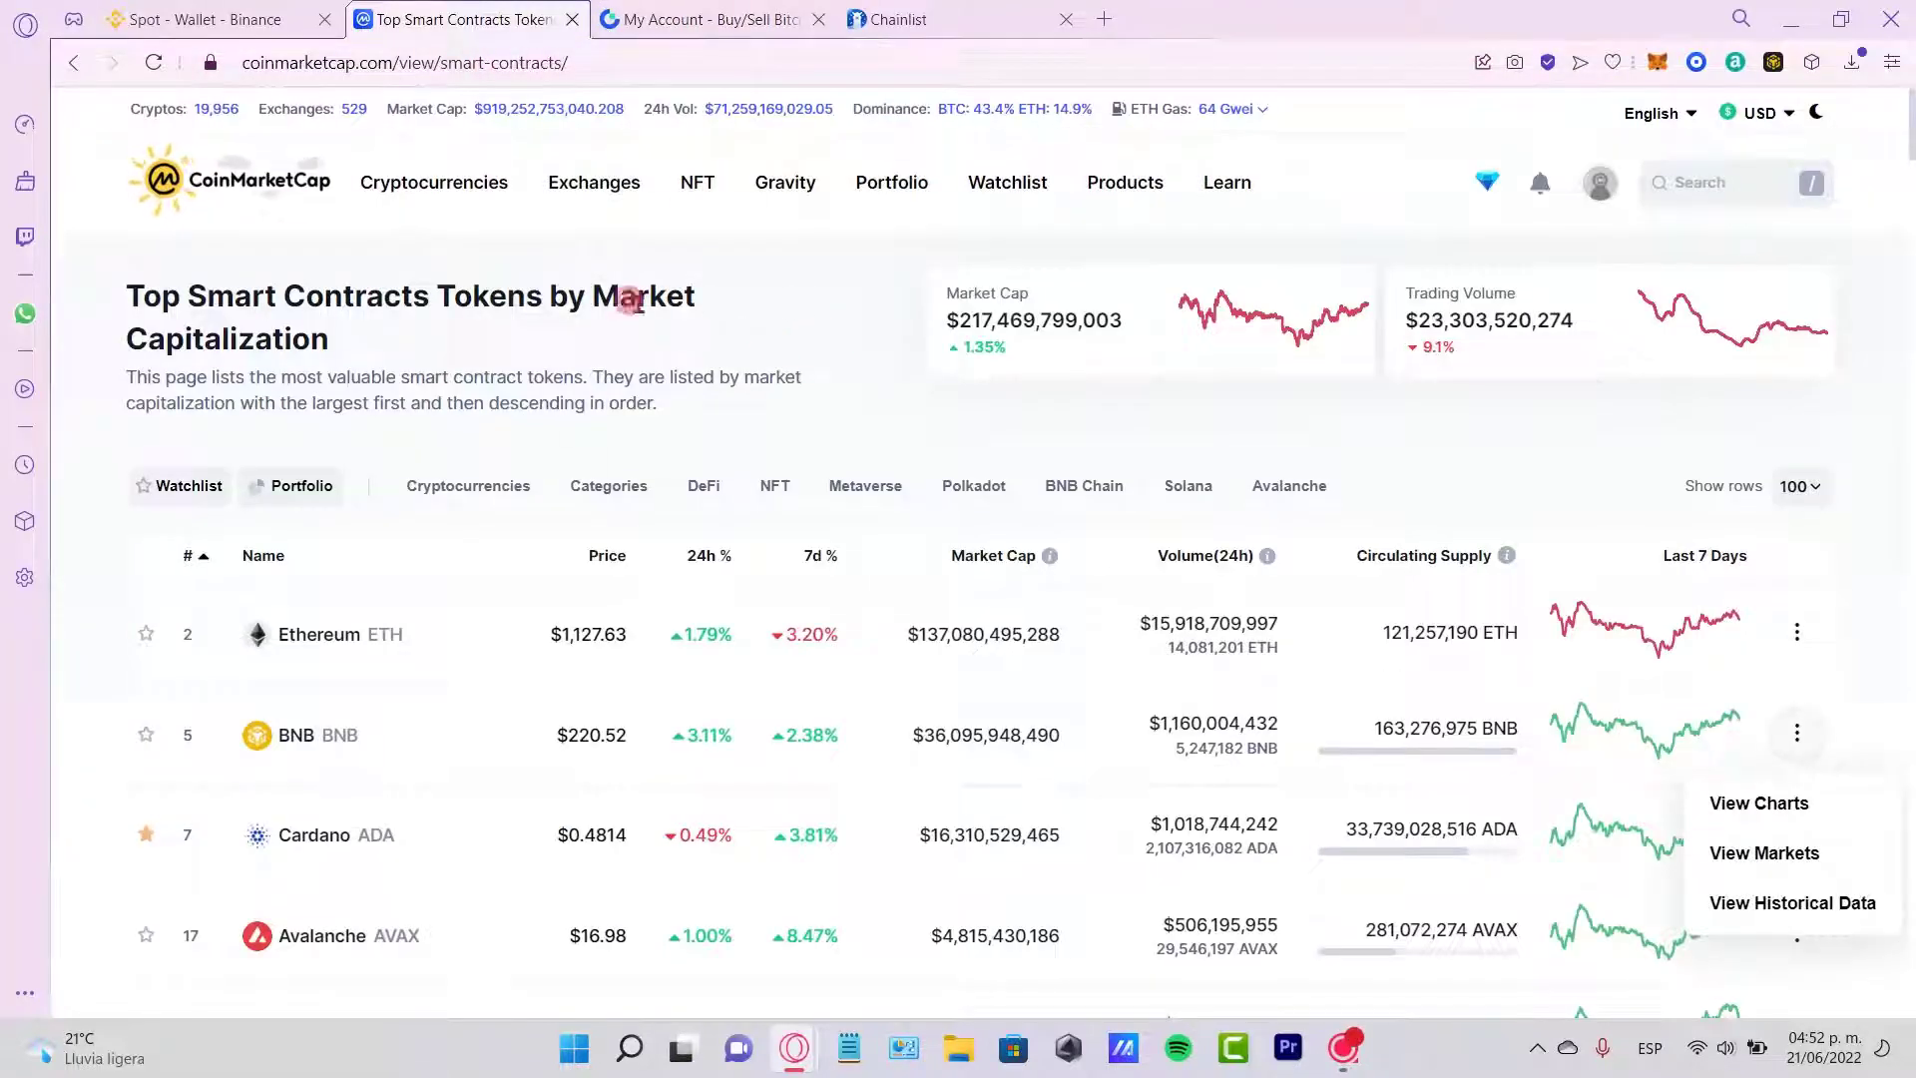
Search CoinMarketCap for 'avax', open Avalanche, and copy its X-Chain contract address
click(1701, 194)
text(avax)
click(1542, 285)
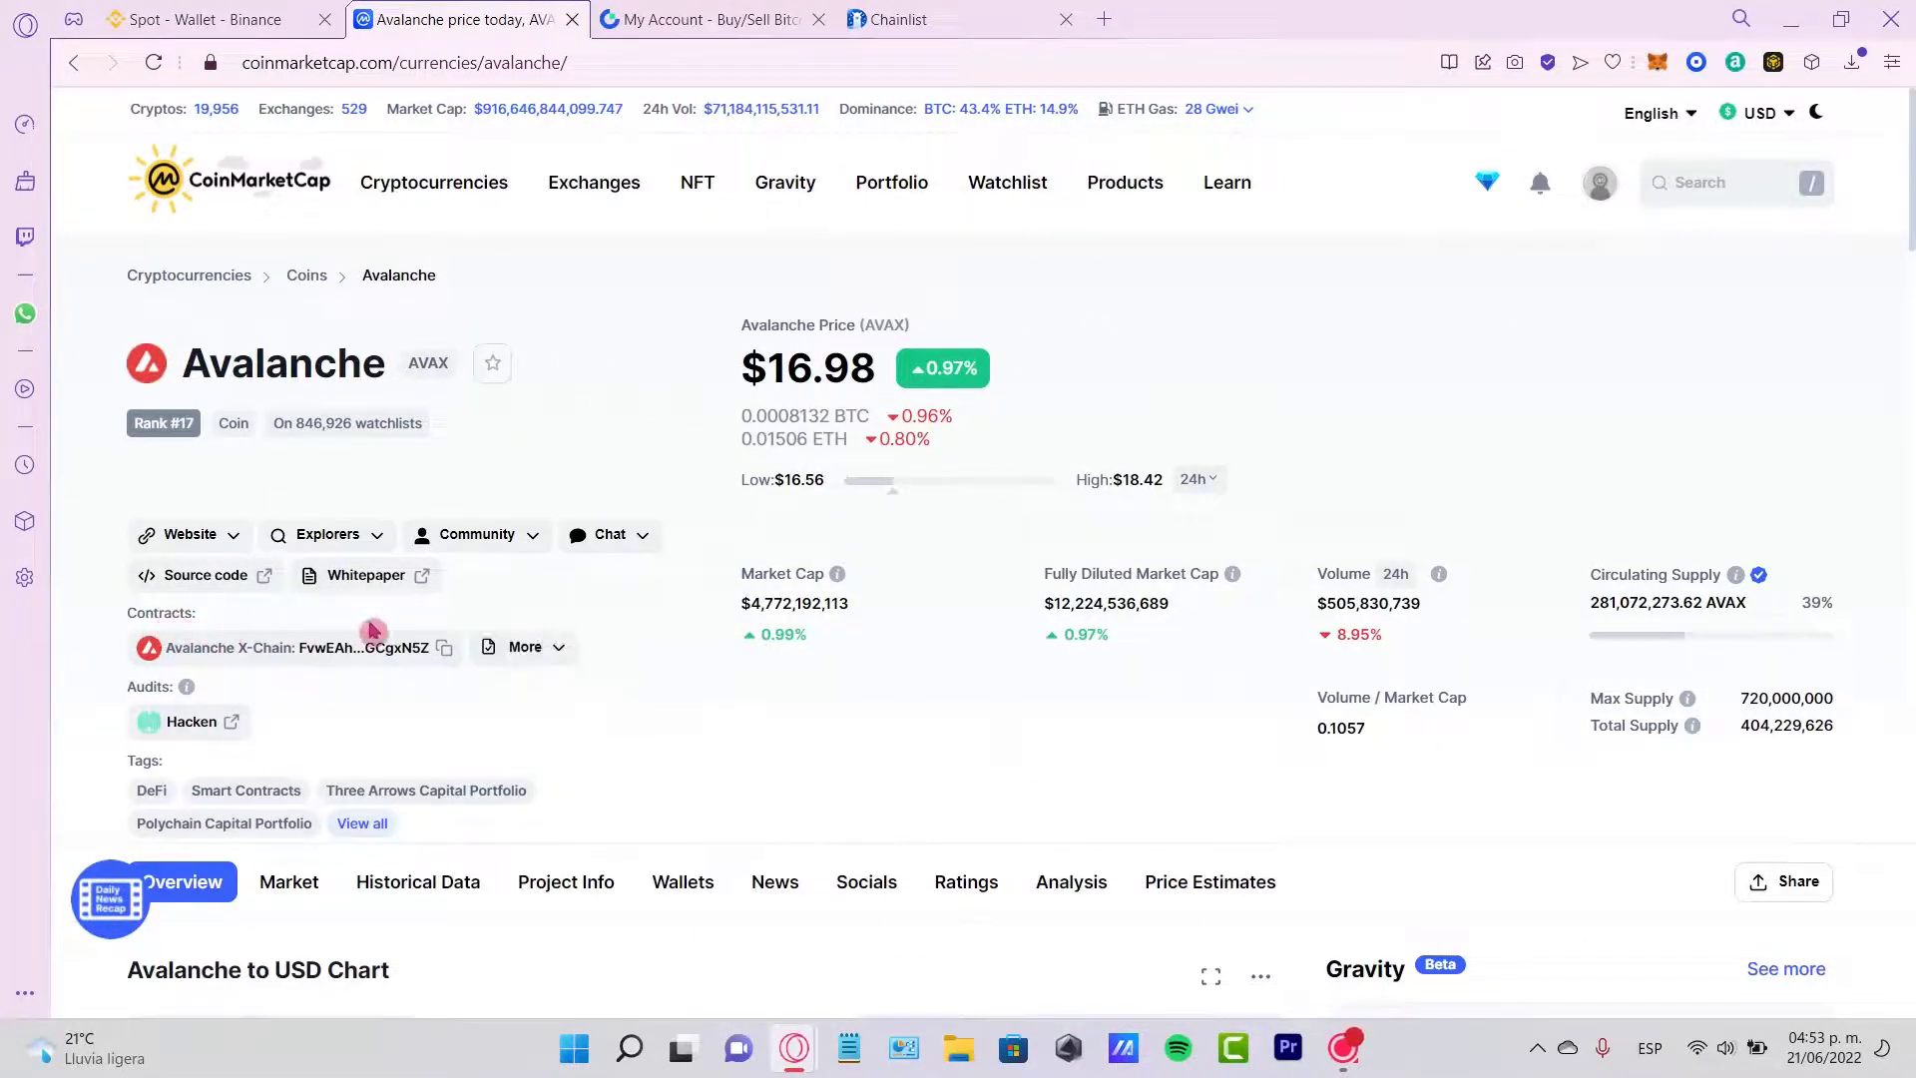
click(444, 648)
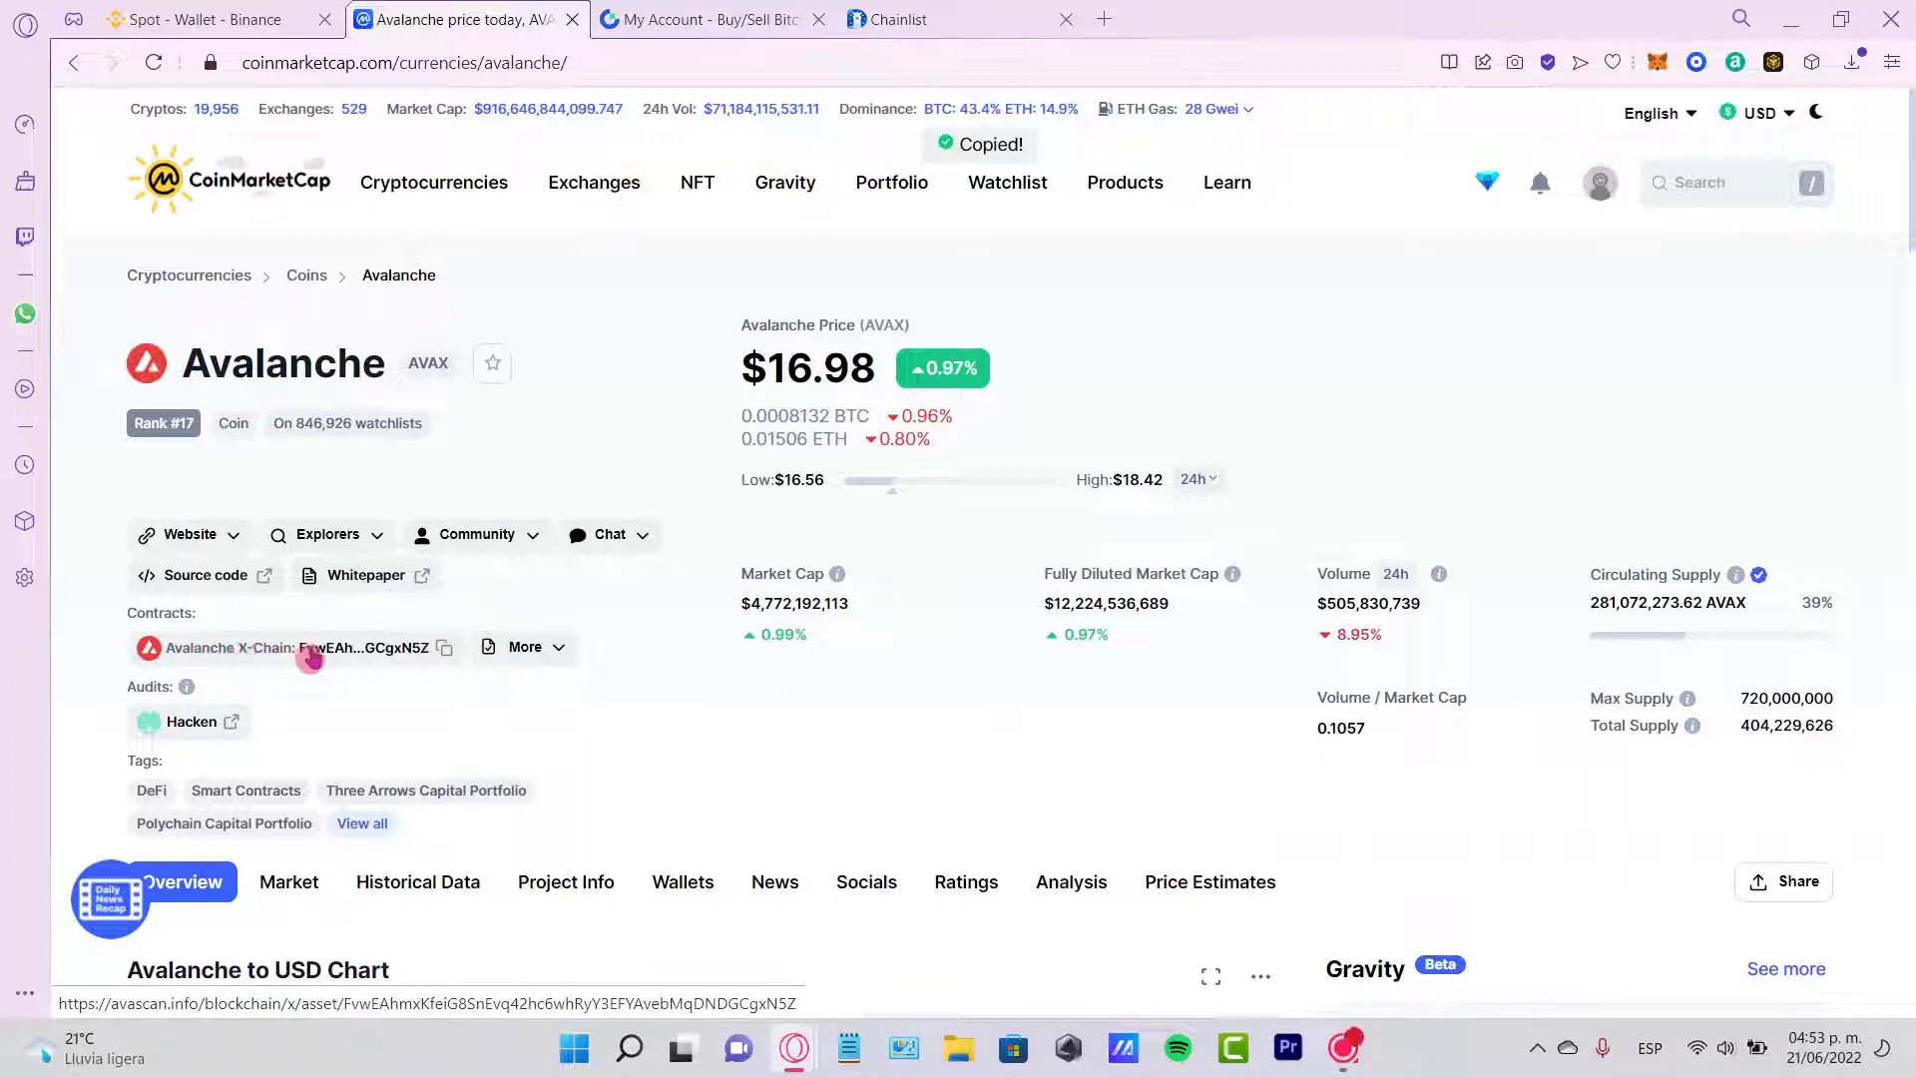
click(544, 647)
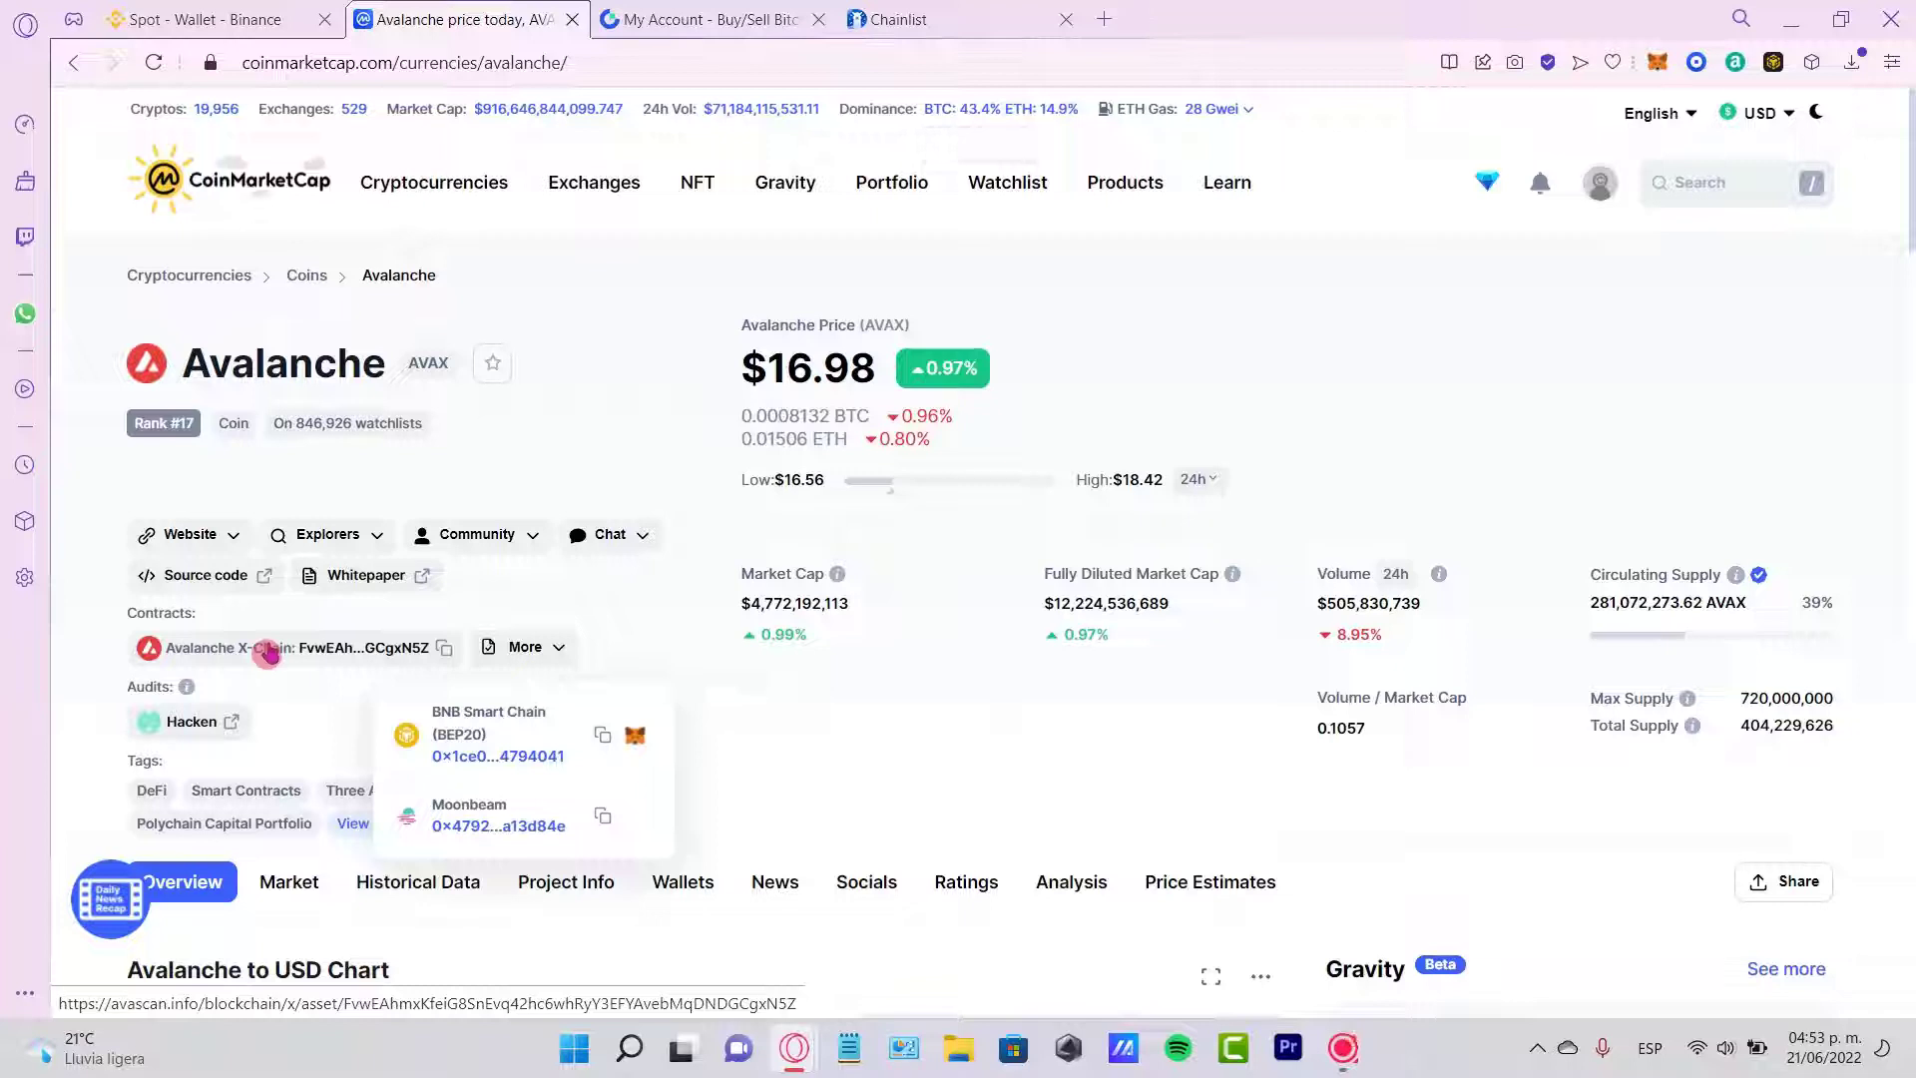
click(444, 648)
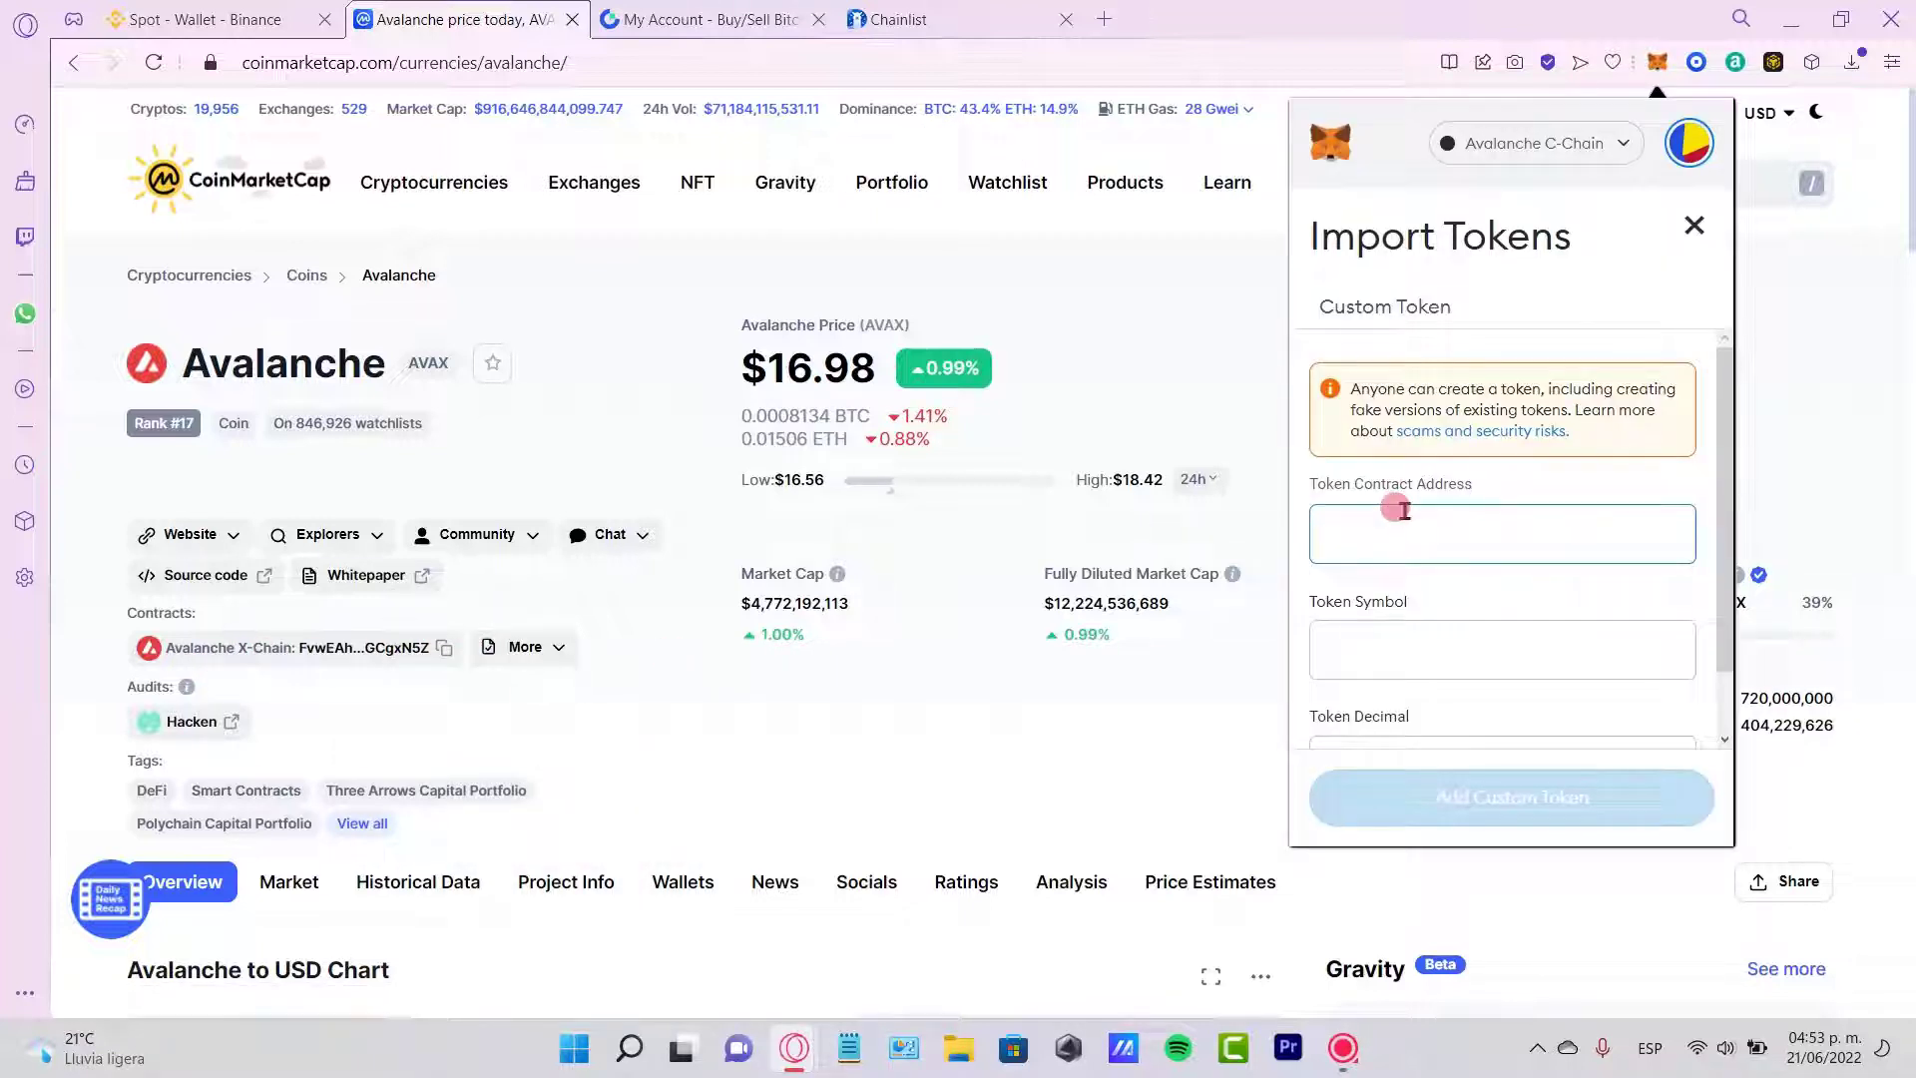
Paste the X-Chain address as the token contract, then abandon the import
key(ctrl+v)
drag(1362, 532, 1498, 532)
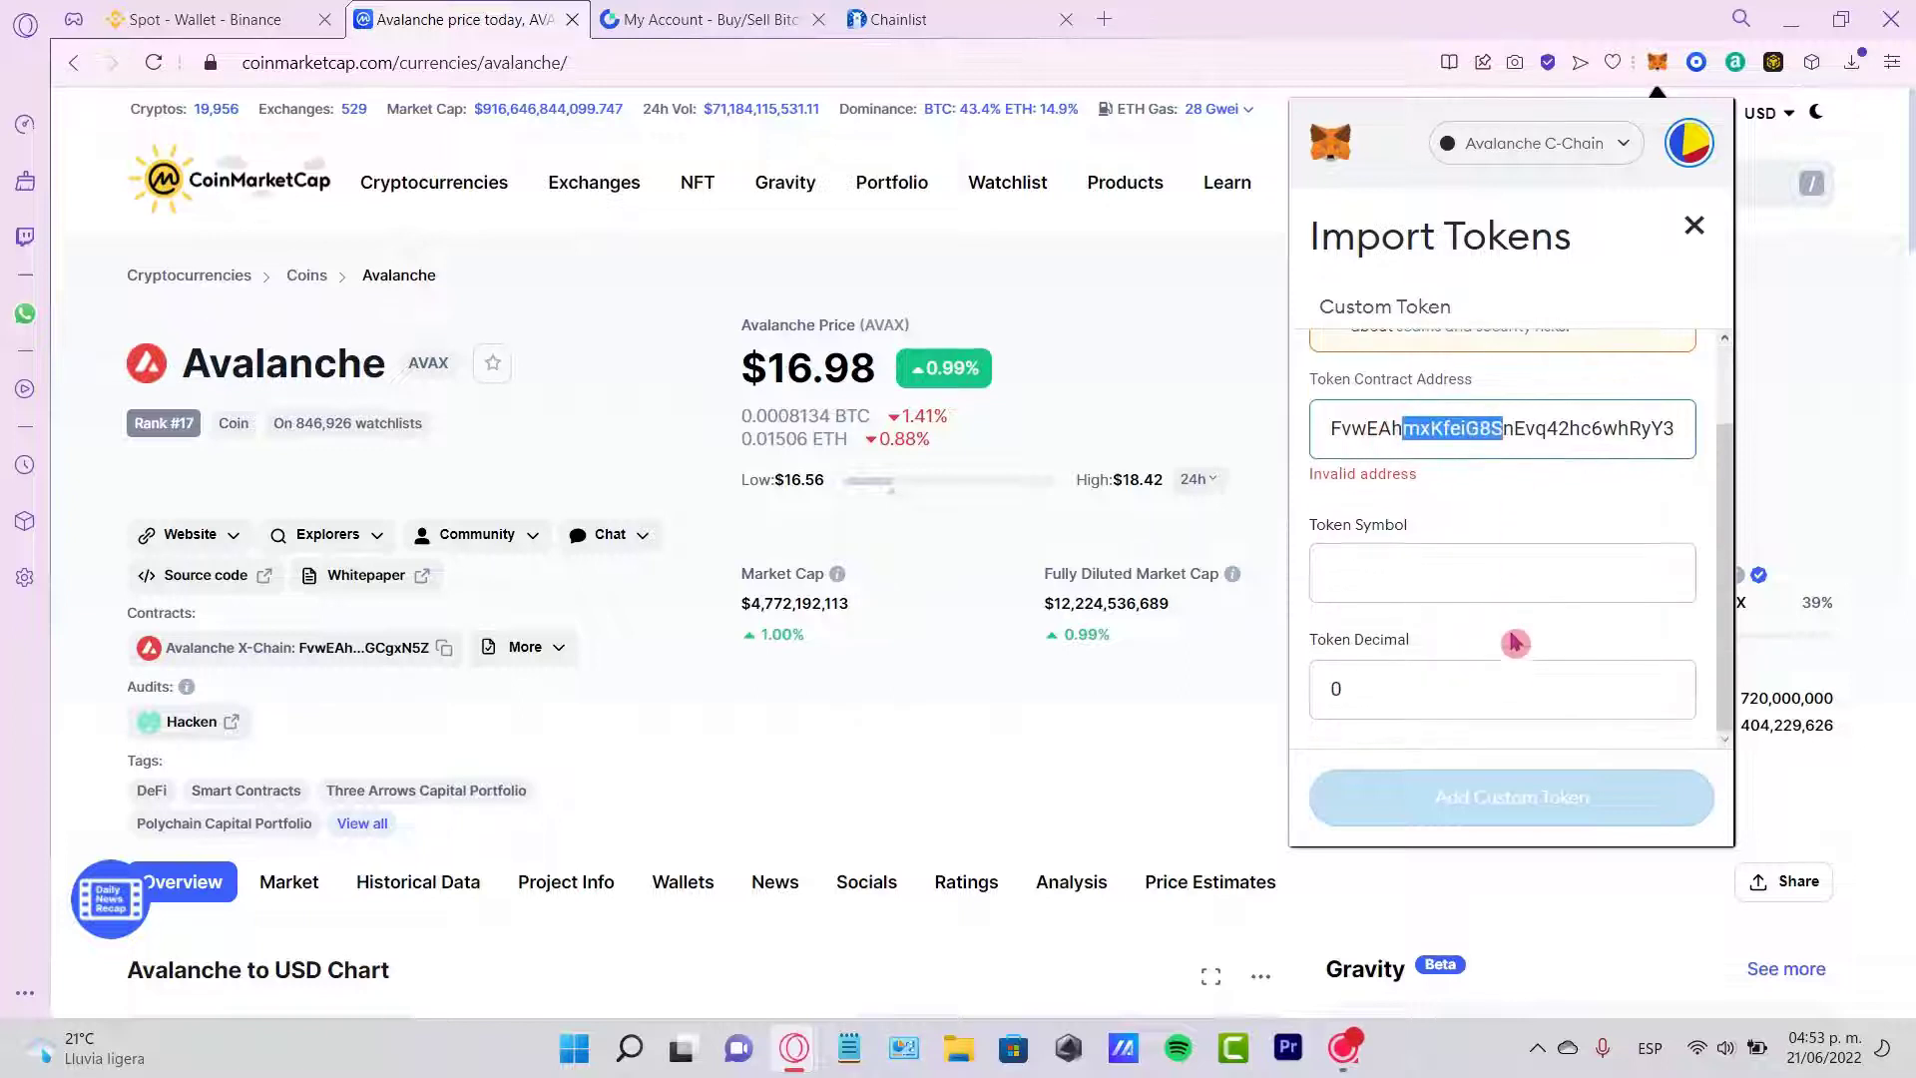
click(1662, 63)
Recheck the 0 AVAX balance in MetaMask from the Gate.io tab
click(1661, 63)
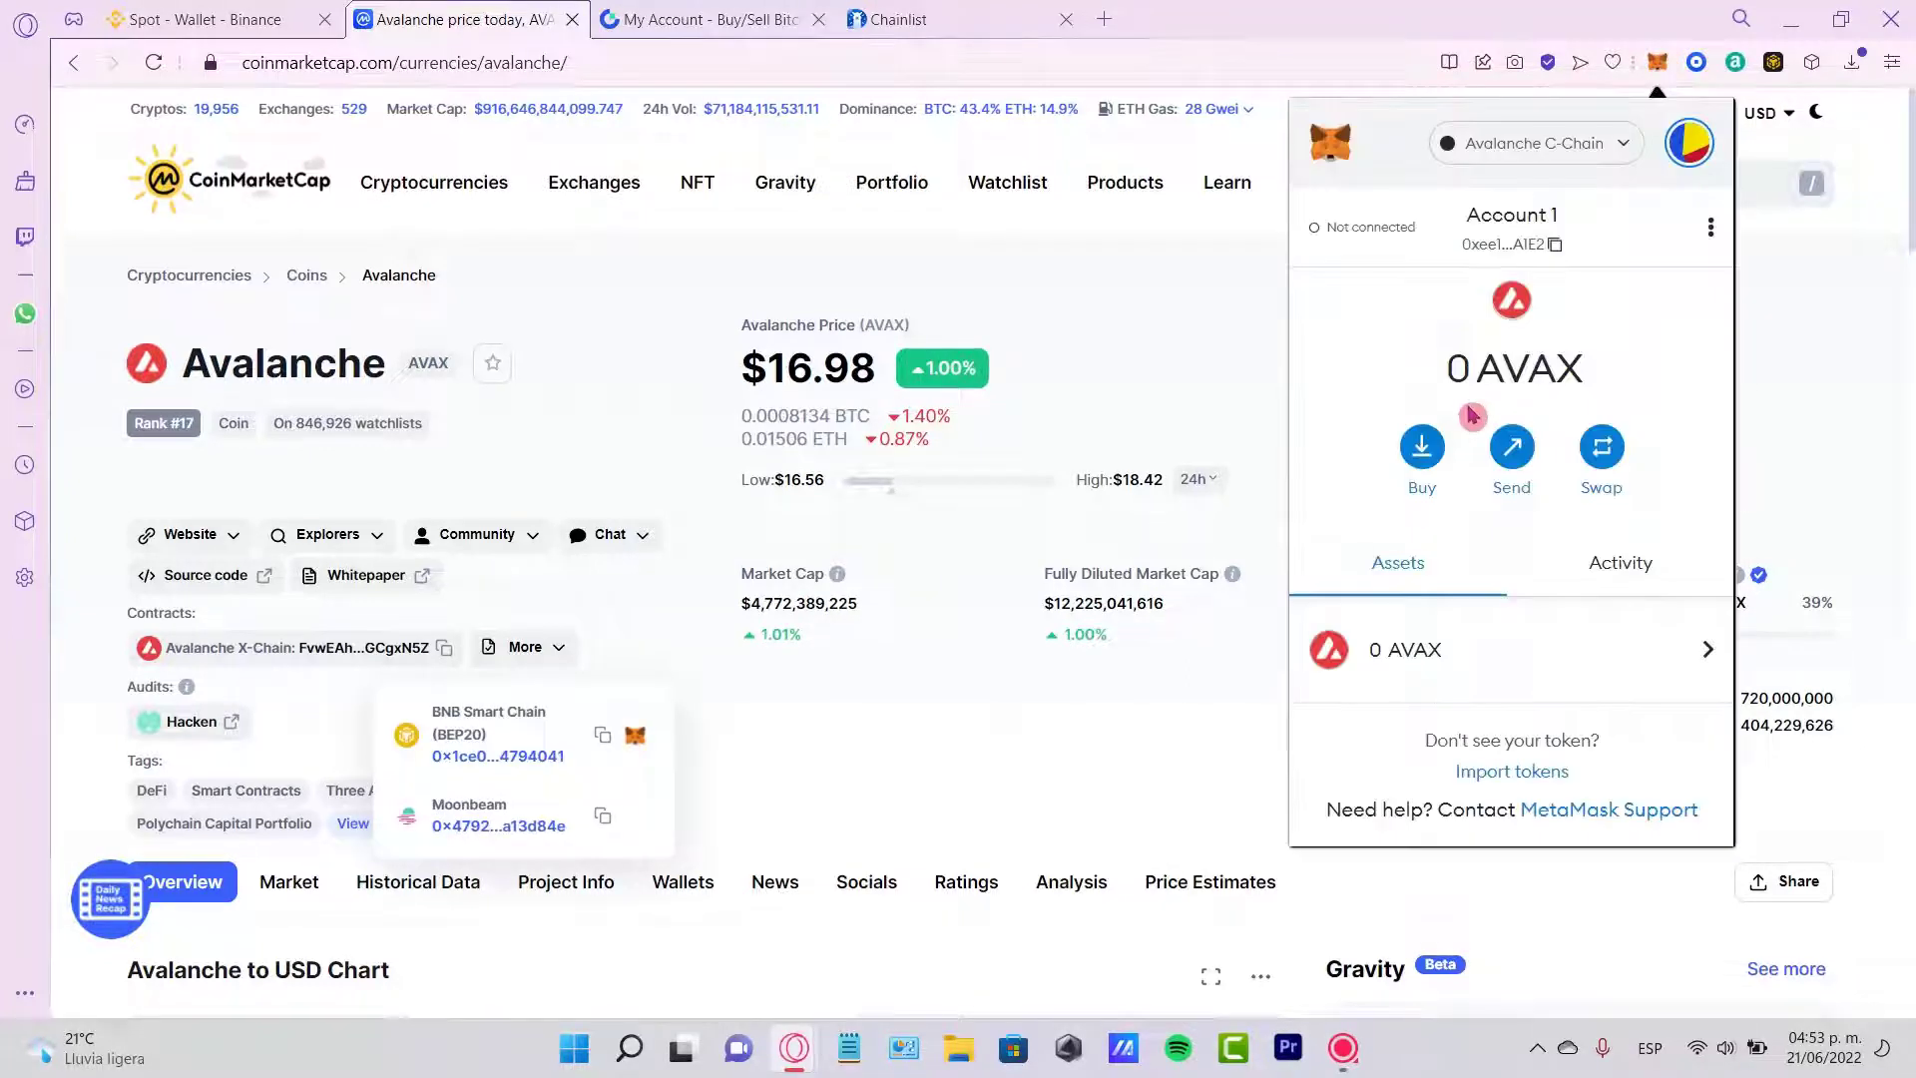
drag(1444, 368, 1629, 376)
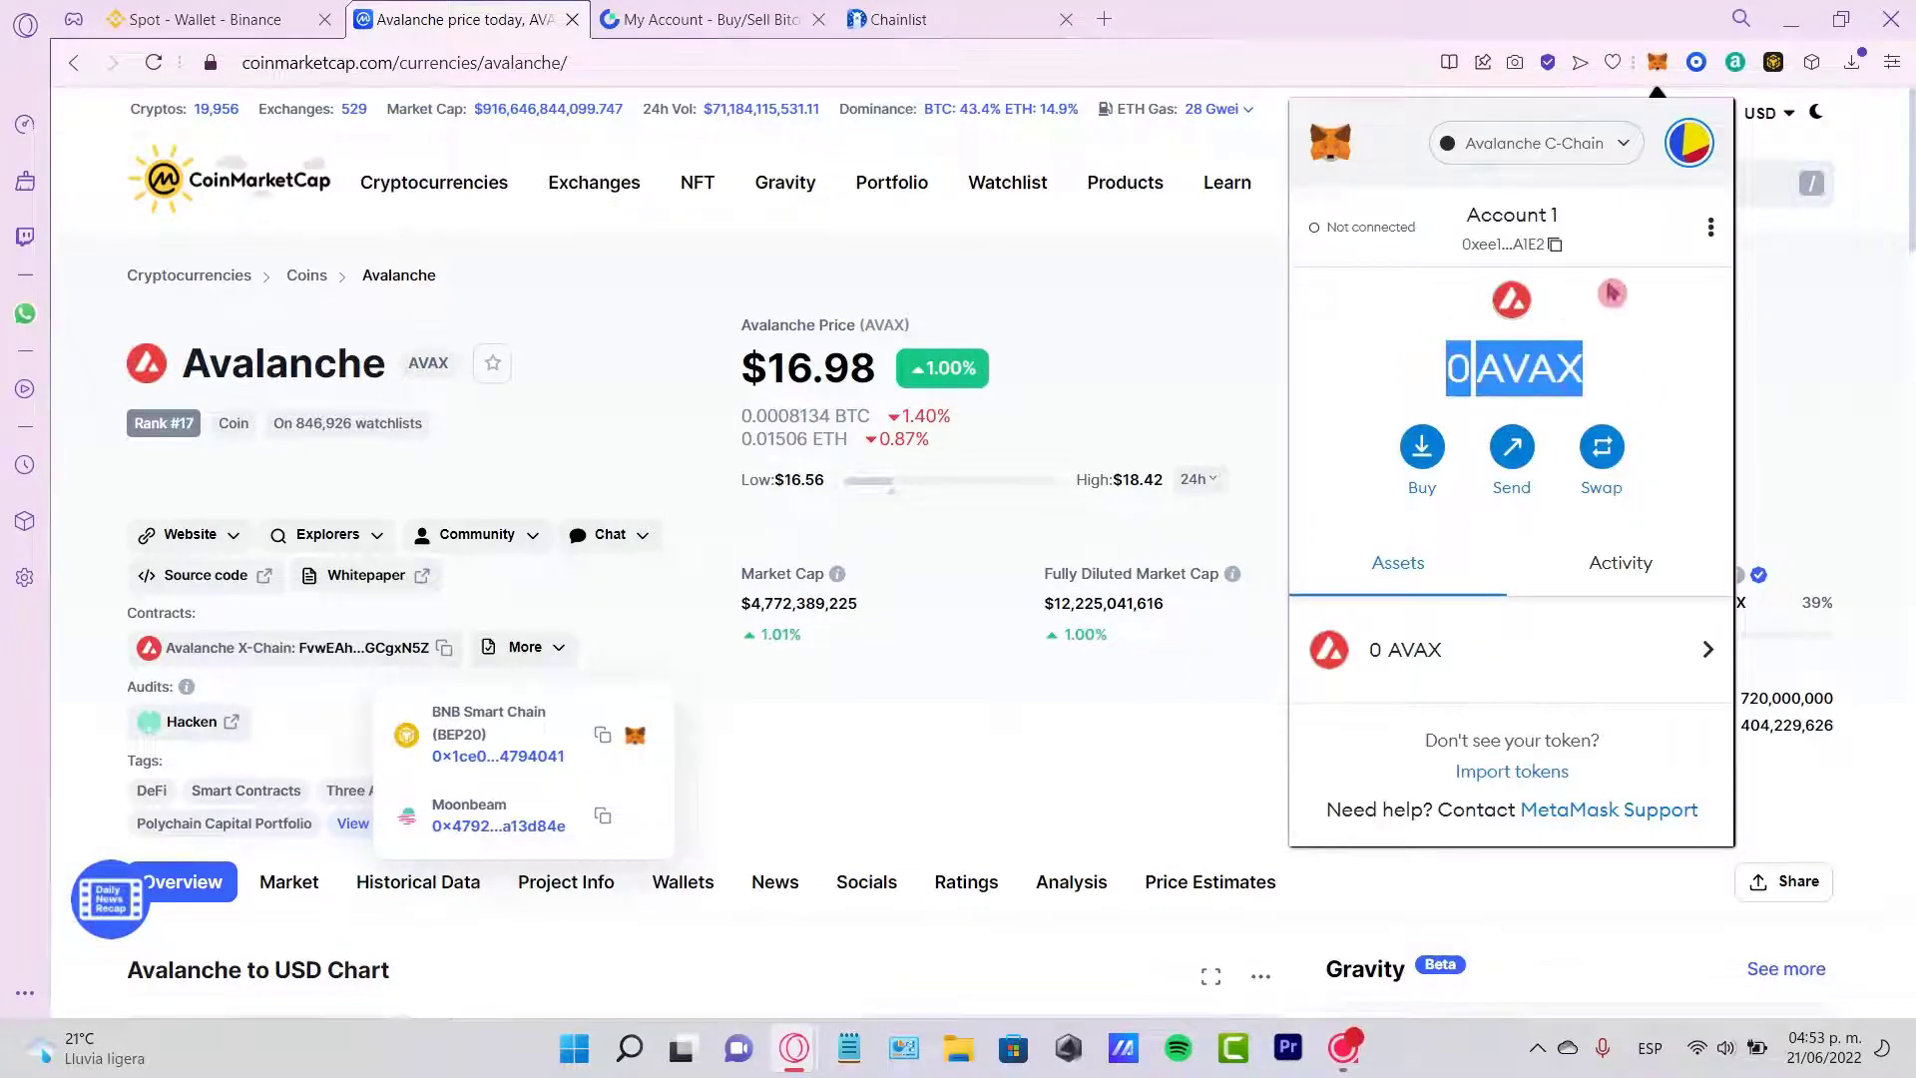
key(ctrl+Tab)
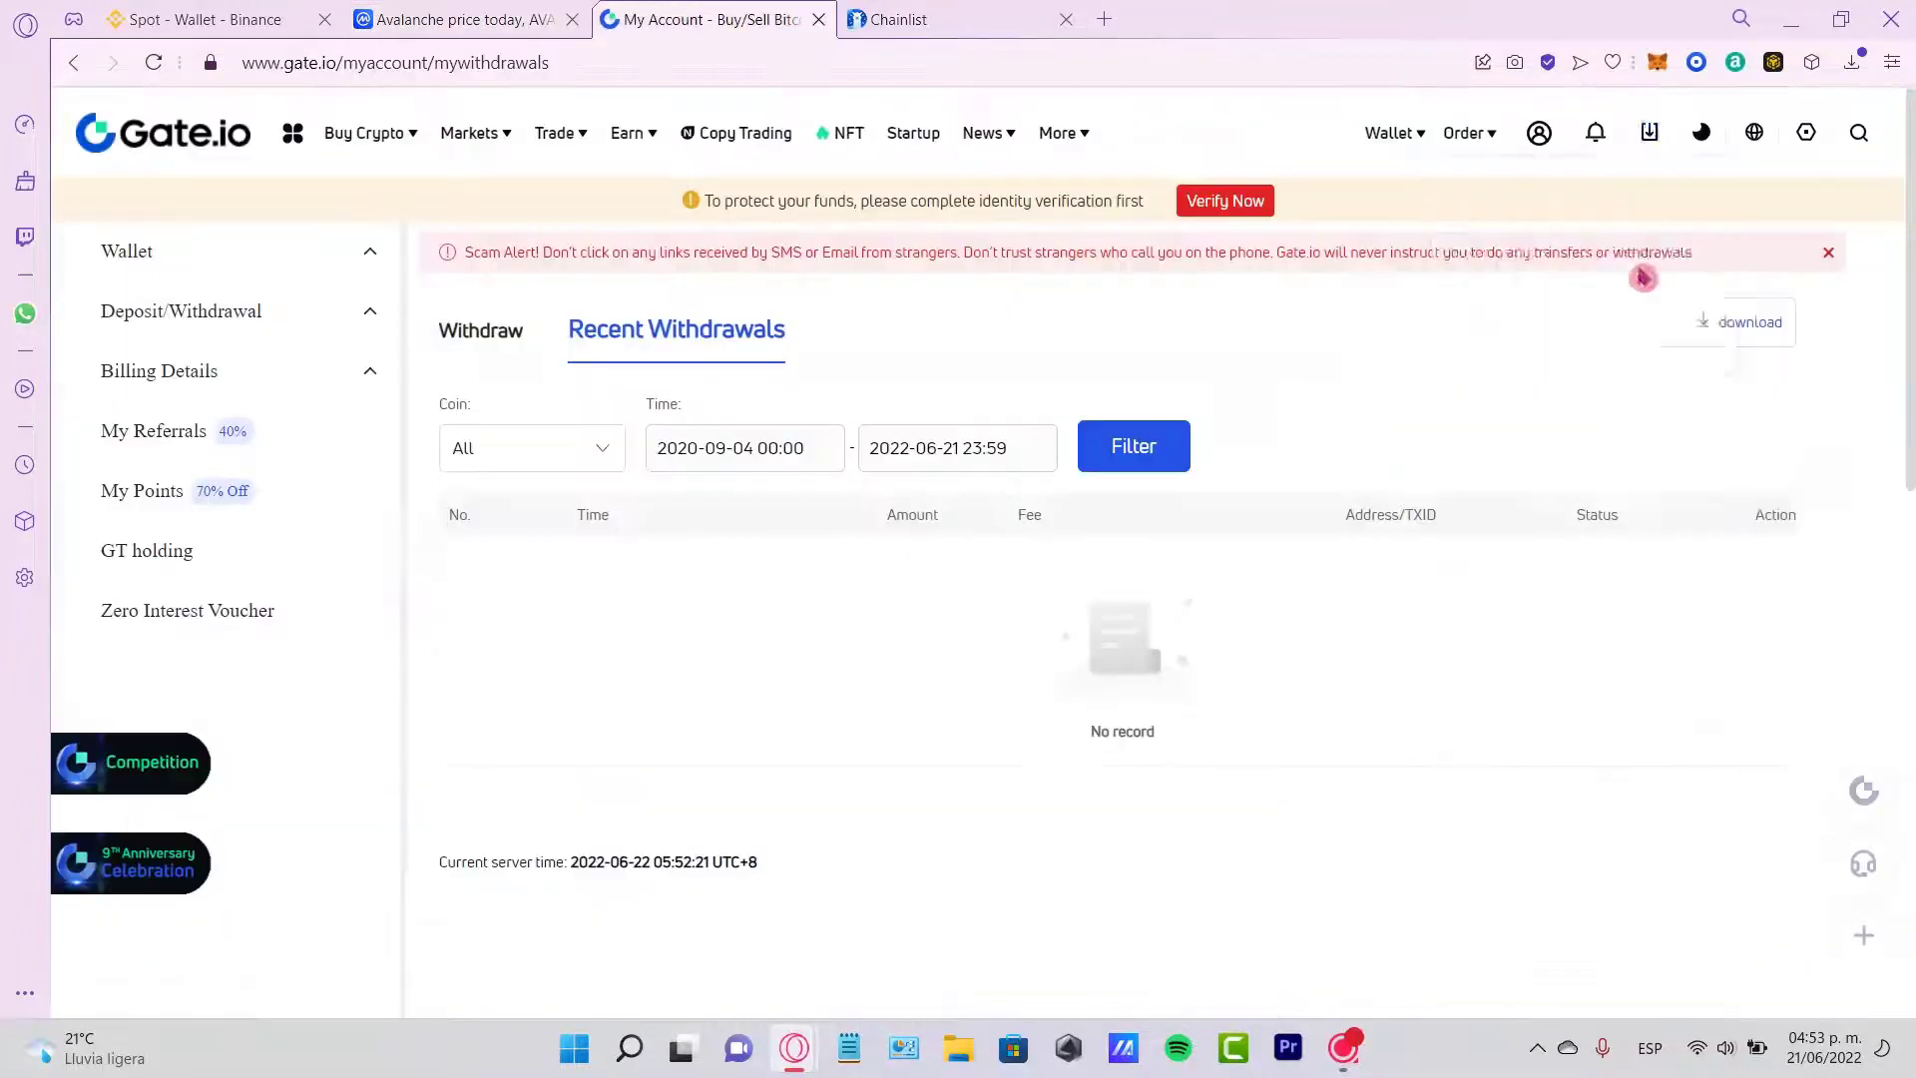
mouse_move(1634, 143)
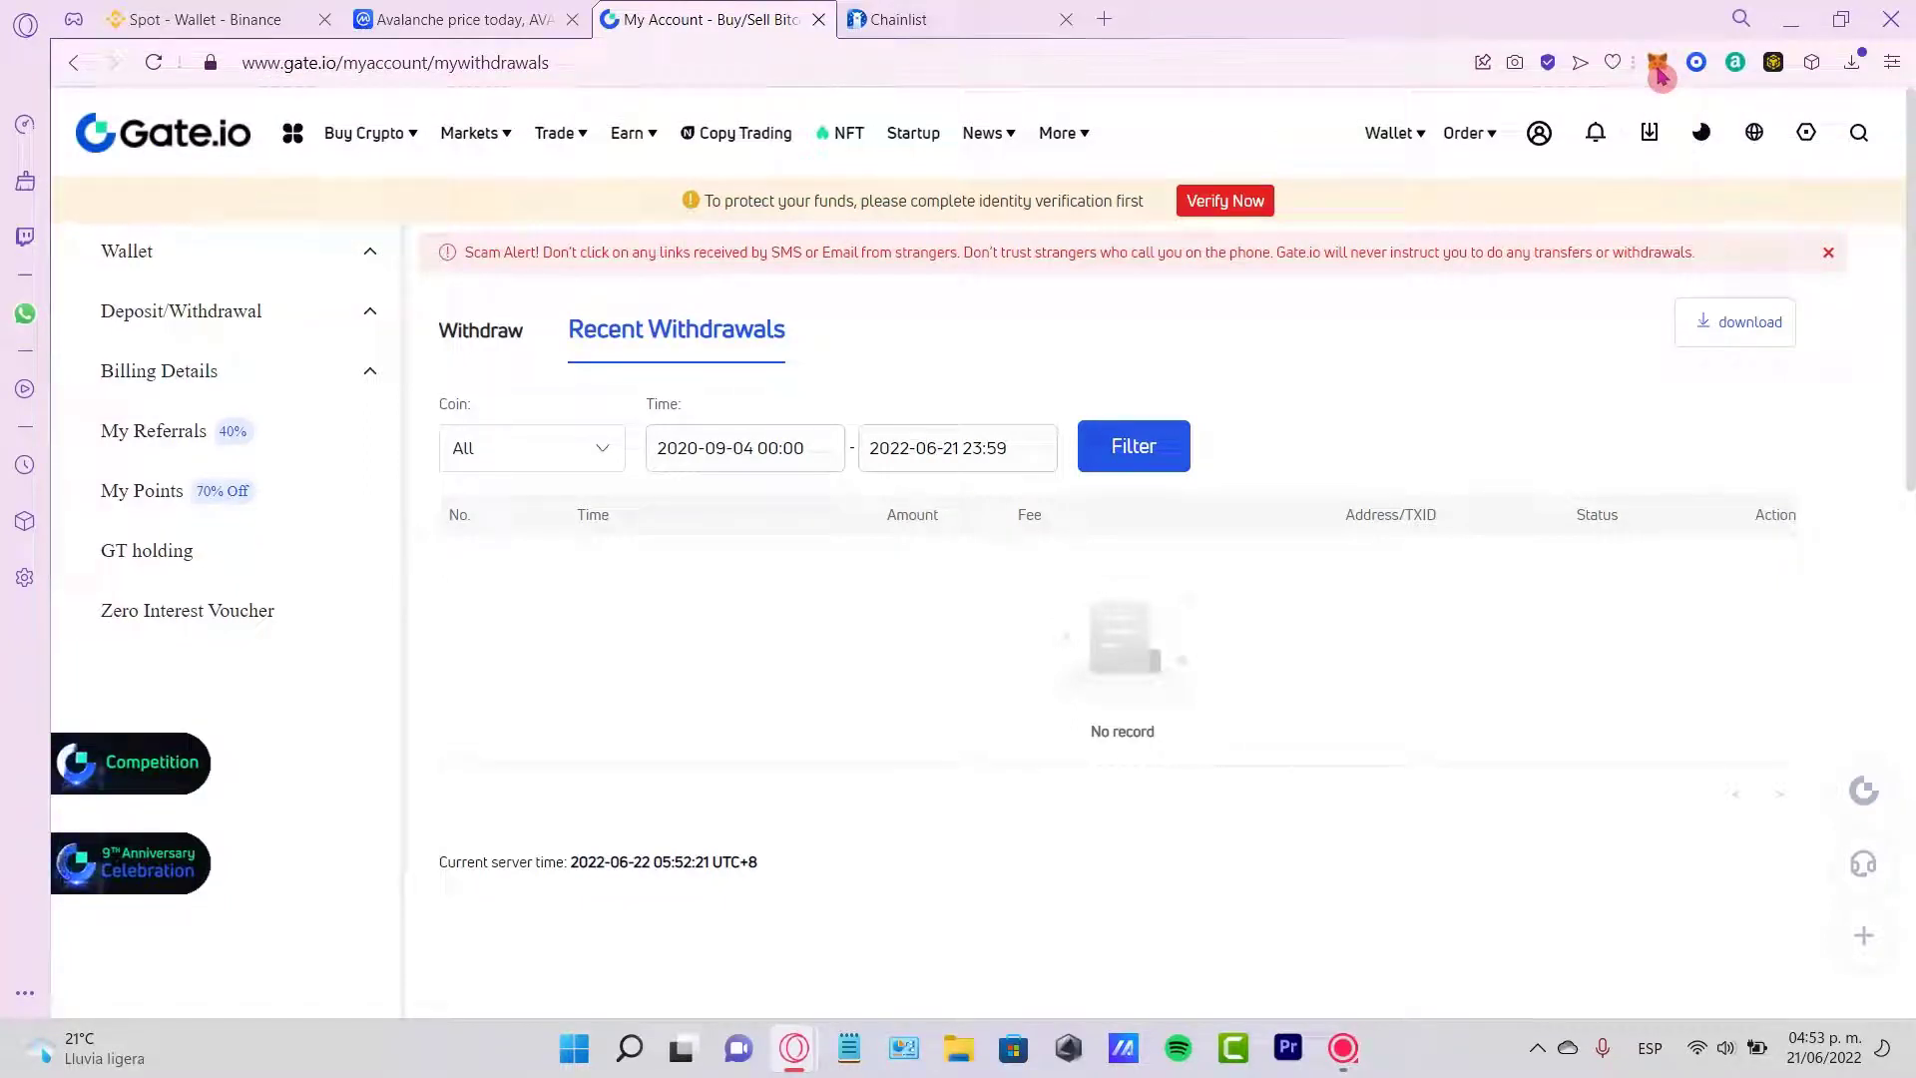
click(1658, 66)
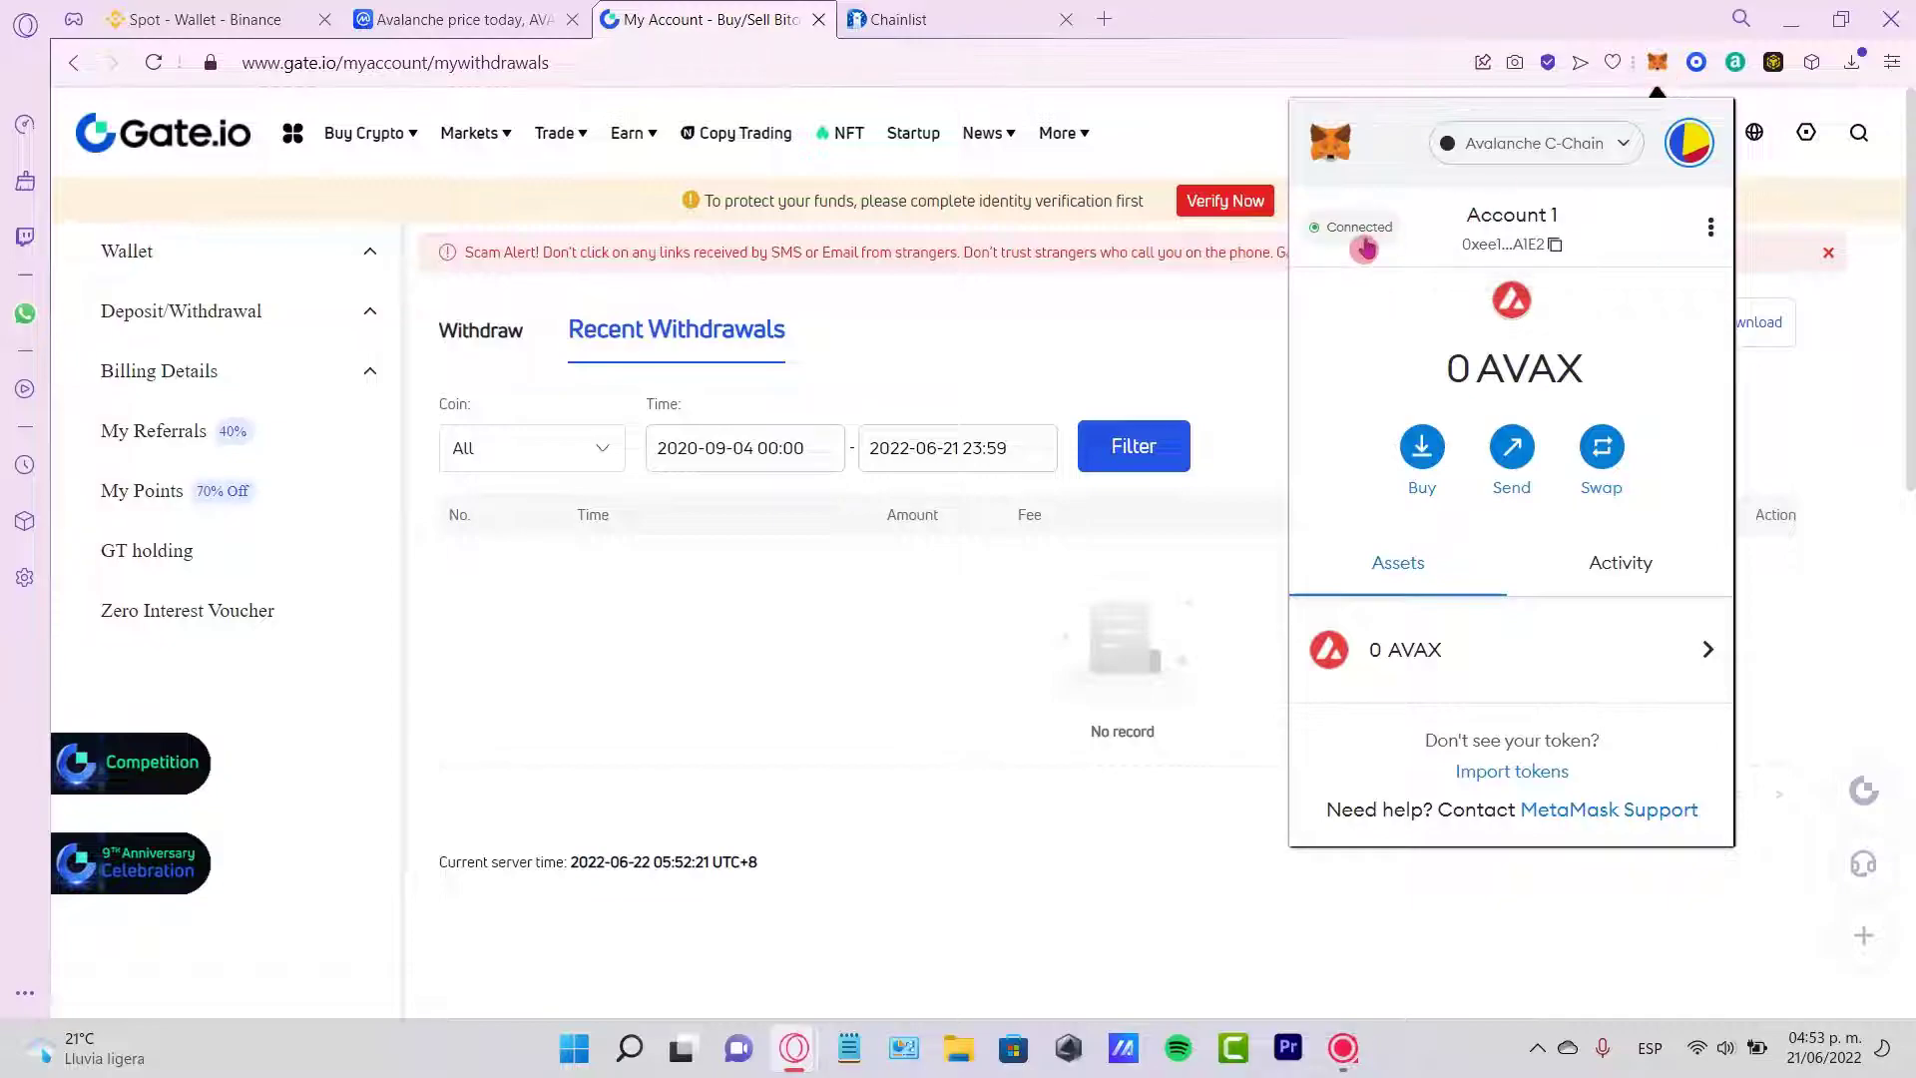